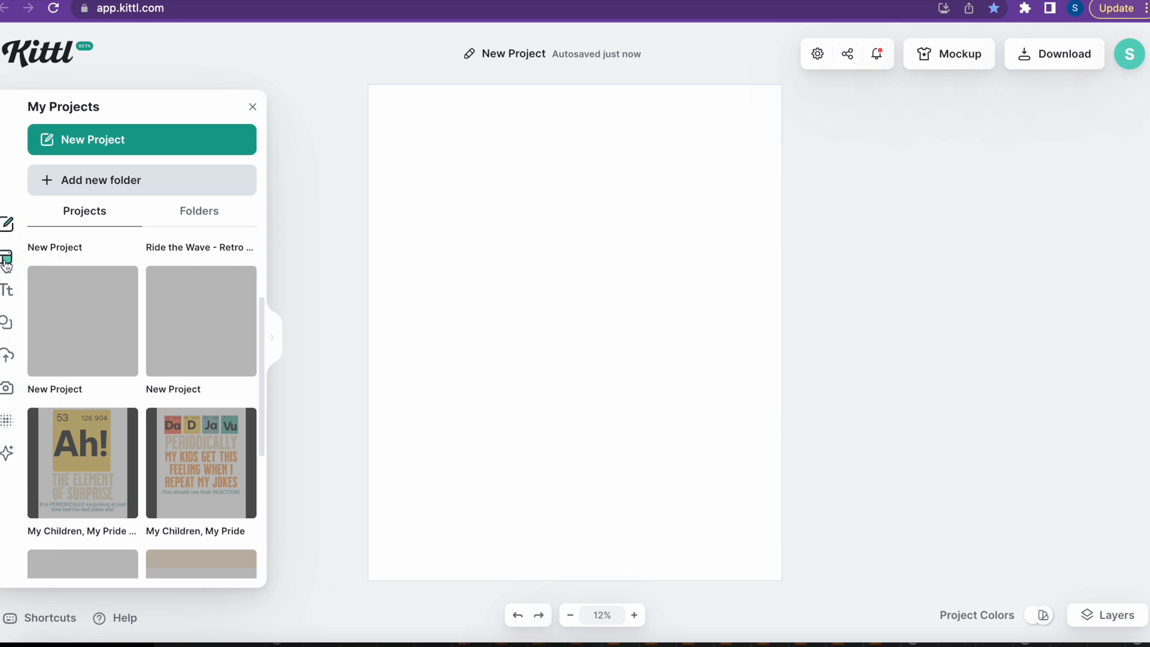
Step: Show all T-Shirts templates and search them for "Beach"
click(6, 259)
click(75, 180)
click(243, 142)
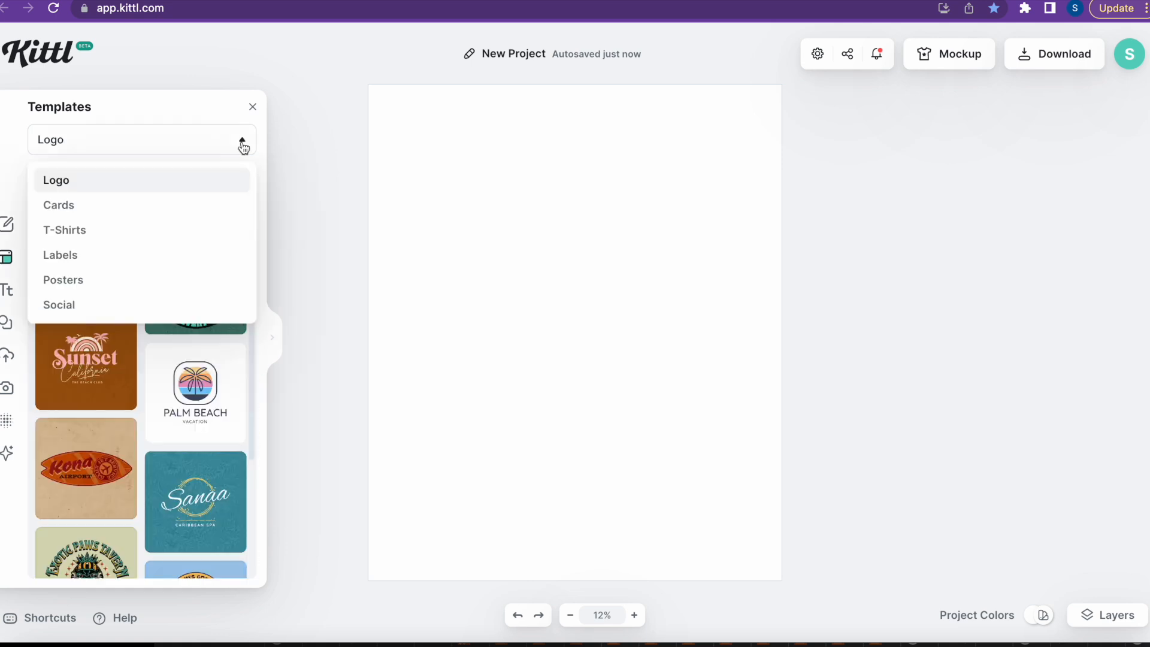
click(189, 236)
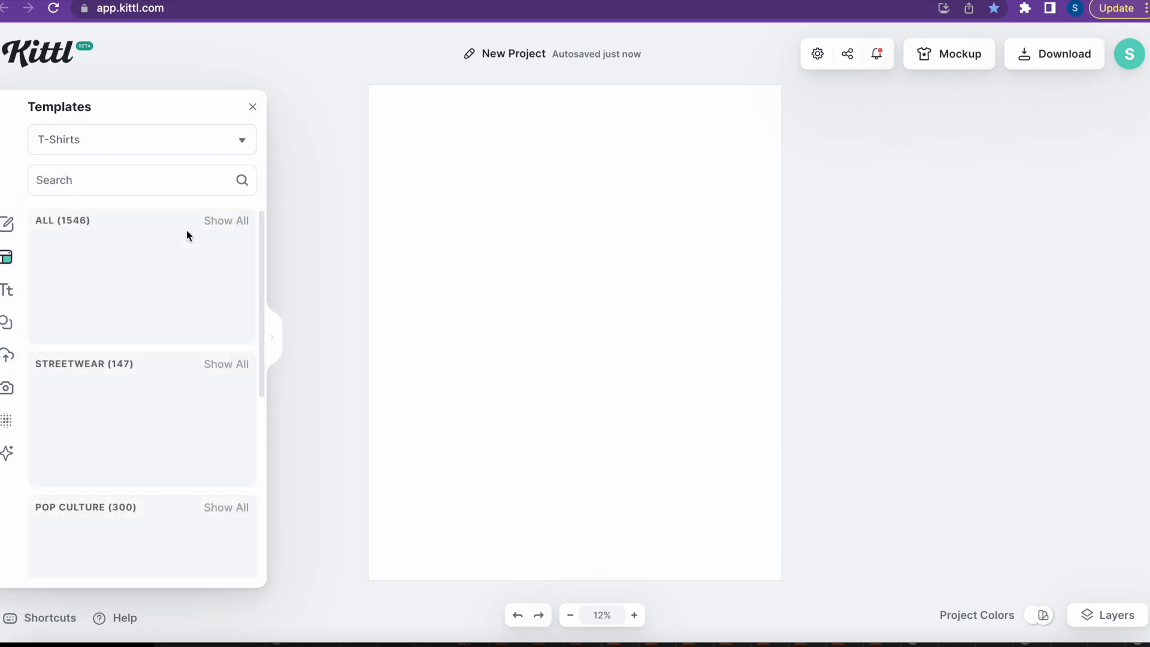
click(237, 220)
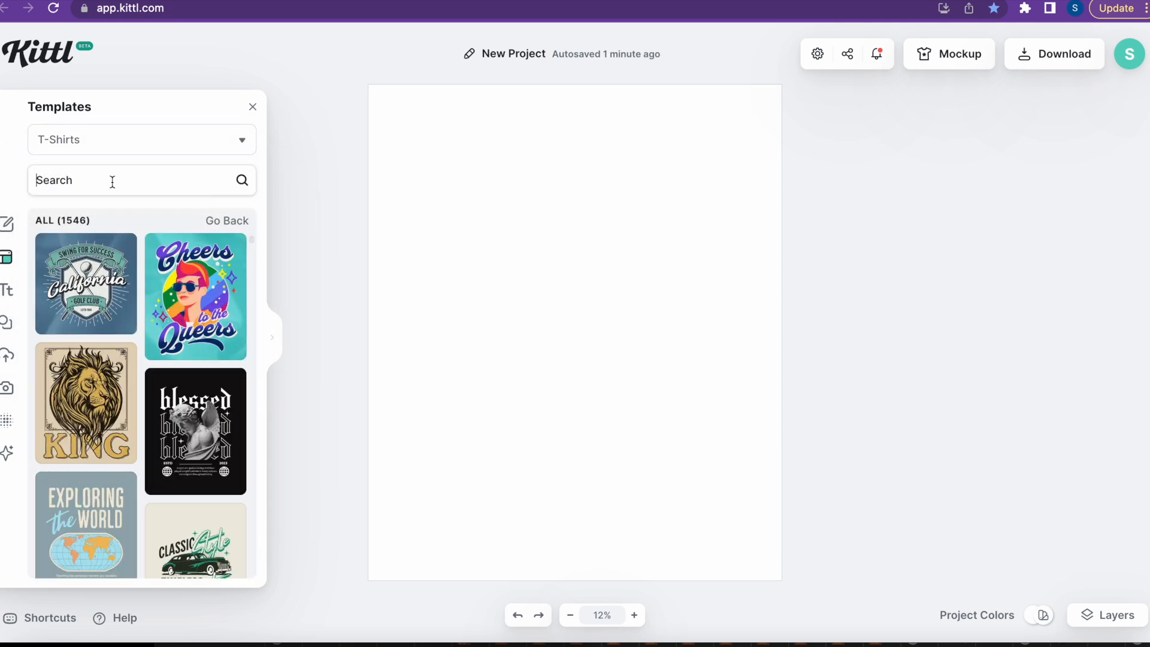
text(Beach)
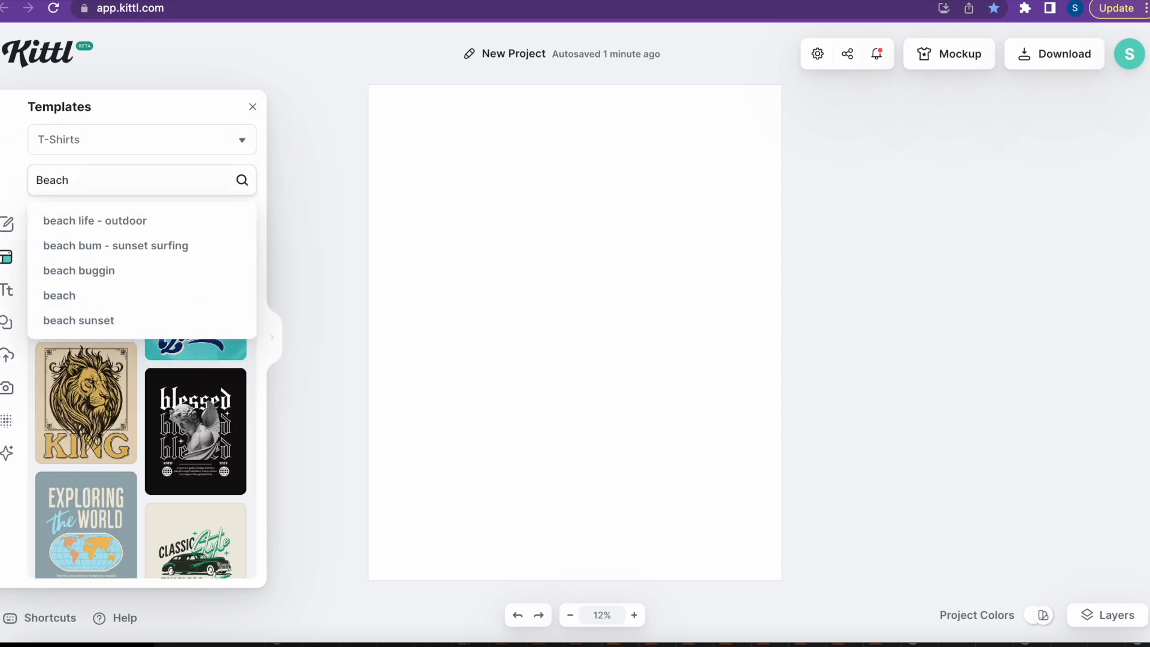
key(Return)
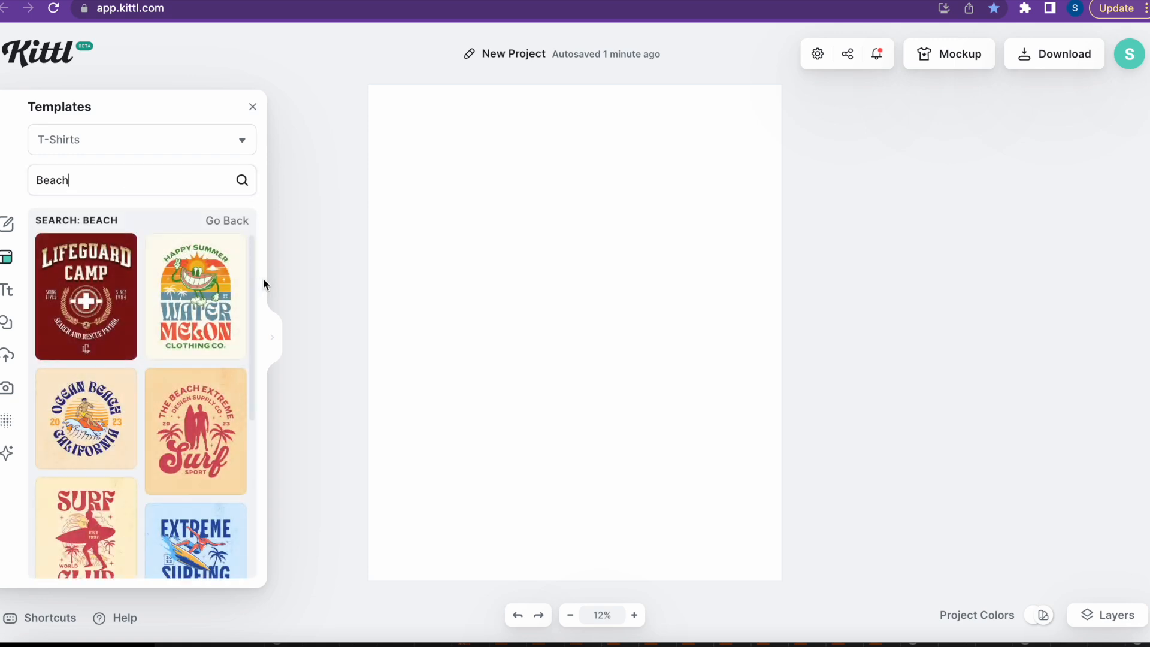
Step: Browse the beach T-shirt templates to compare designs and choose one to customize
scroll(232, 347, down, 5)
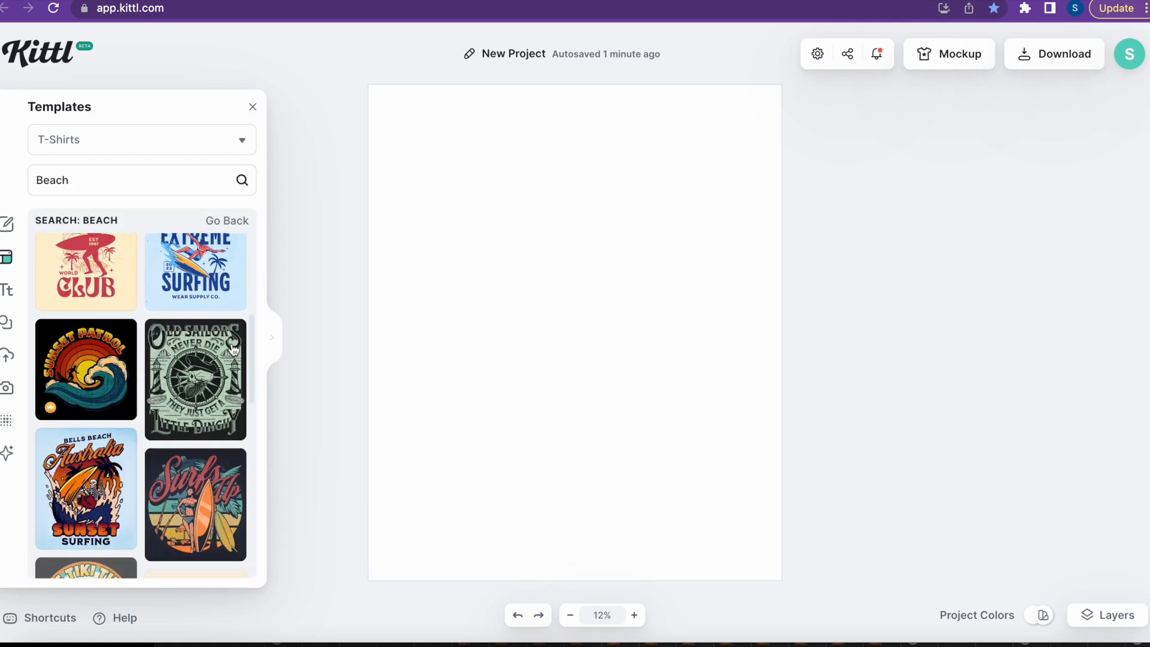
scroll(233, 349, down, 5)
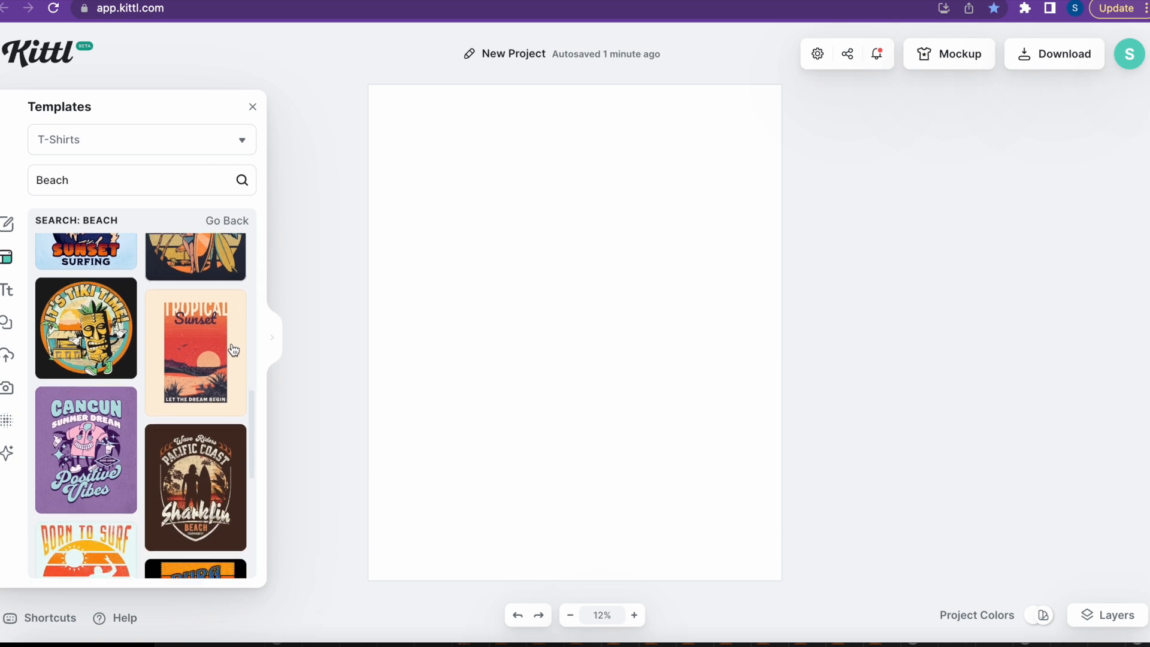
scroll(234, 350, down, 5)
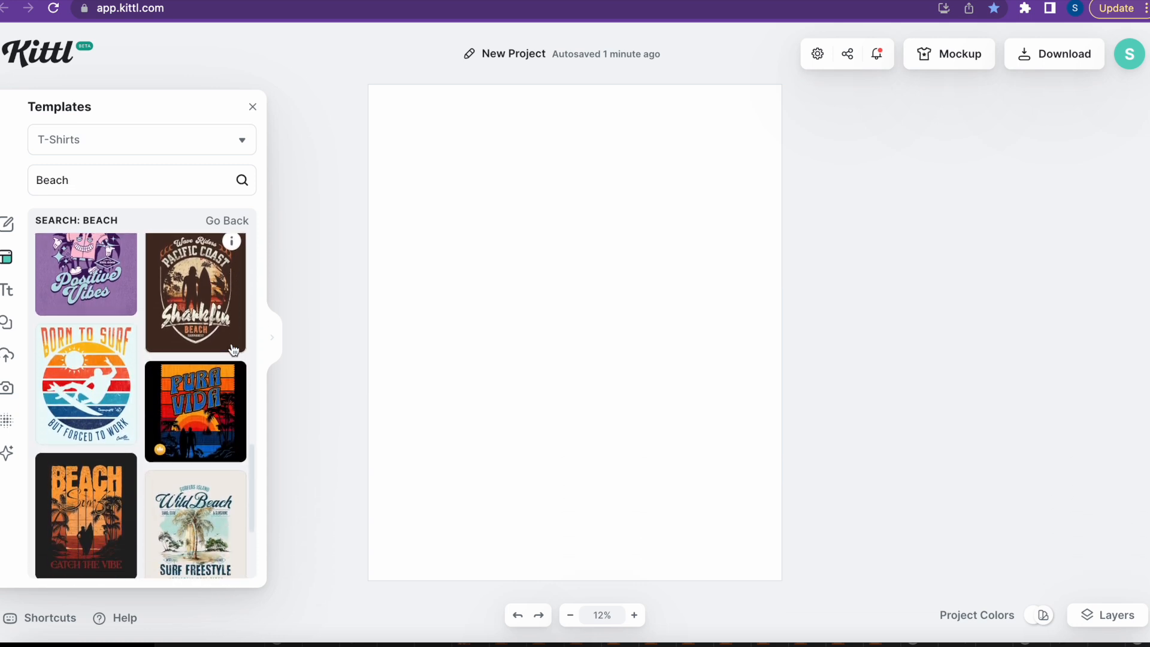
scroll(233, 350, down, 4)
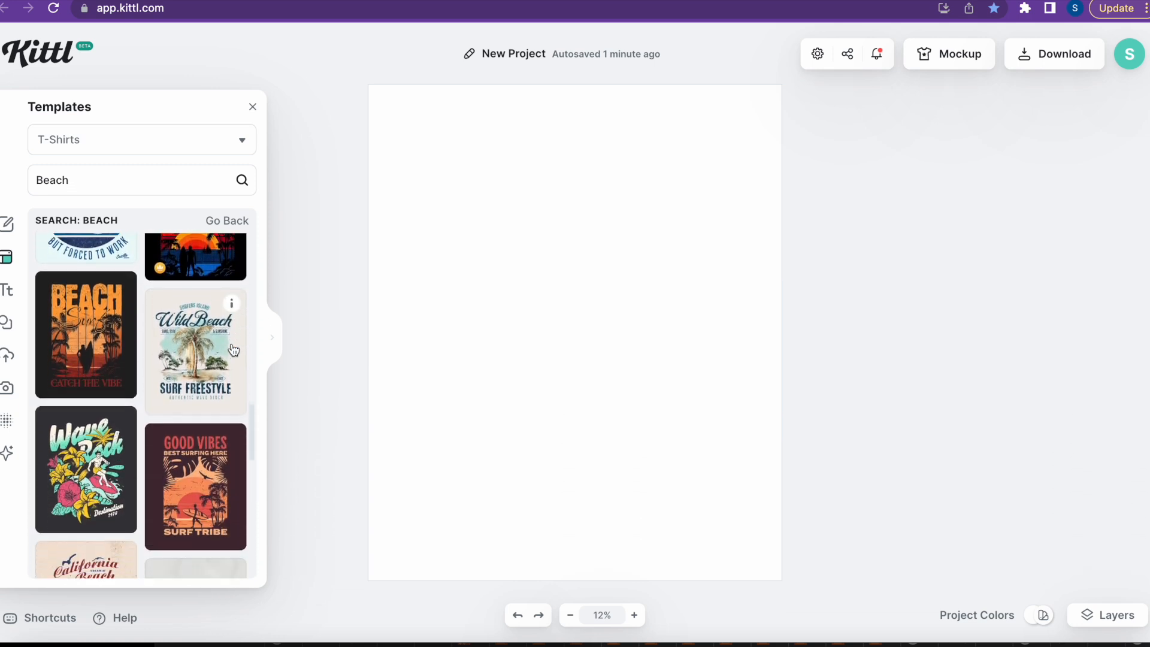
scroll(234, 350, down, 5)
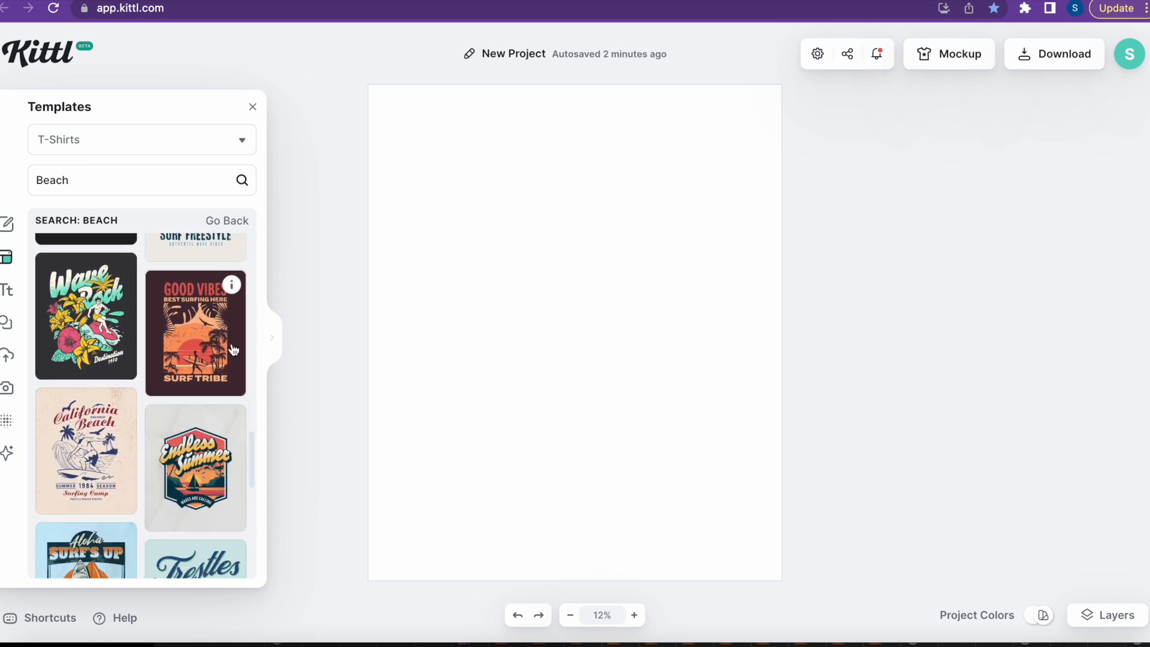
scroll(233, 350, down, 5)
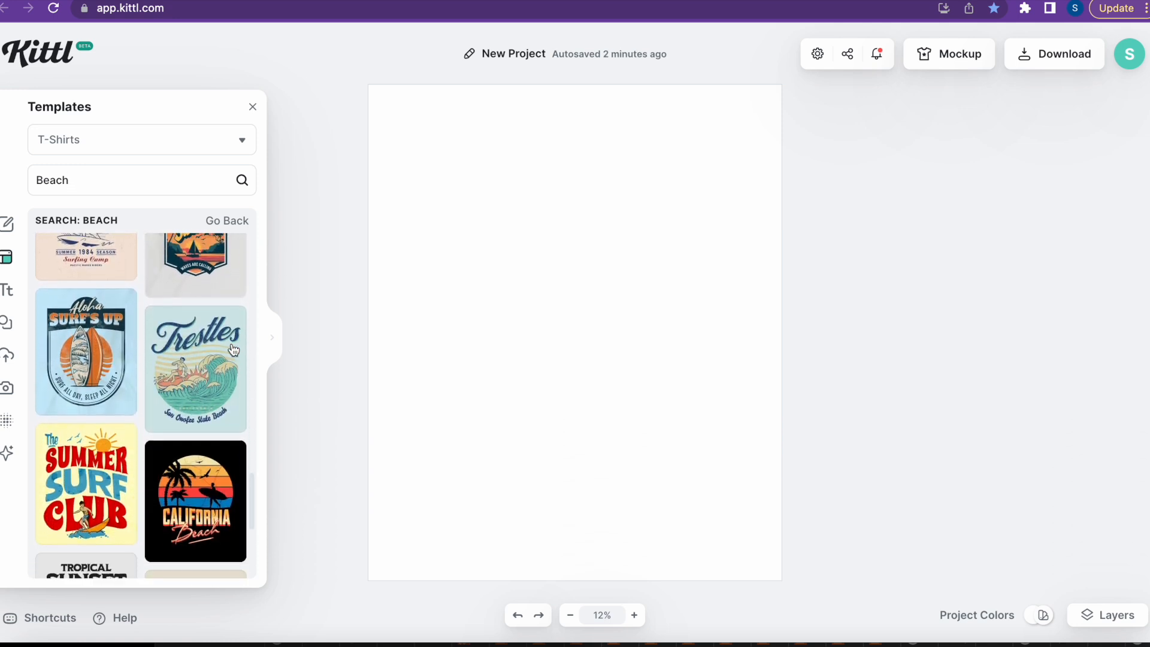
scroll(233, 350, down, 4)
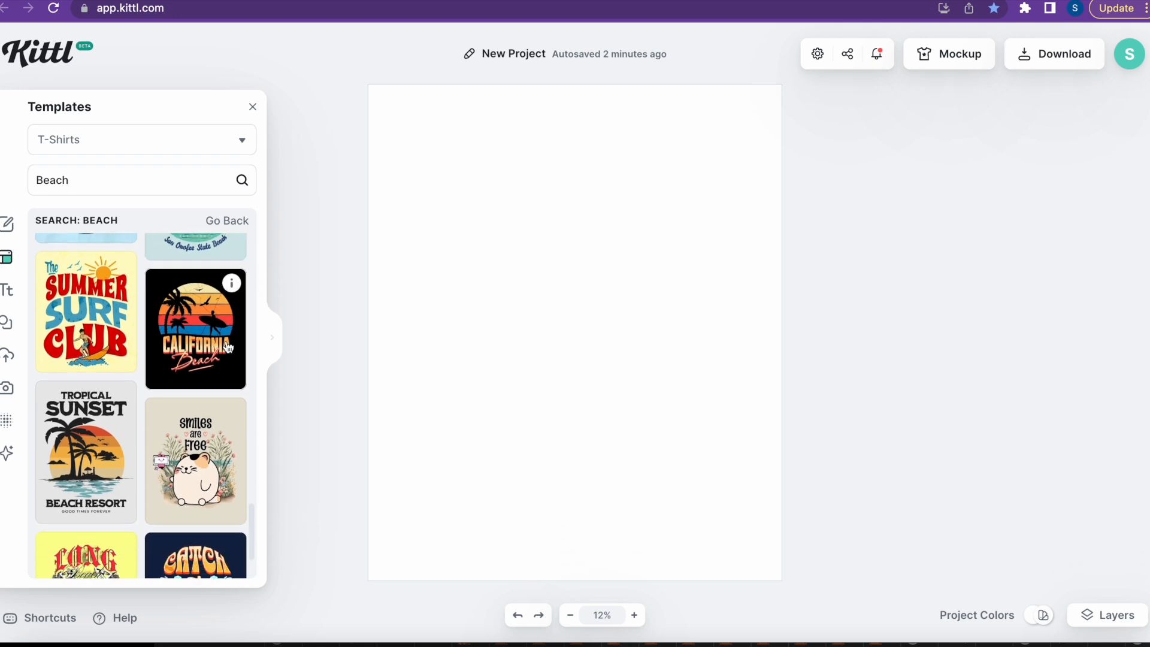
scroll(184, 394, down, 3)
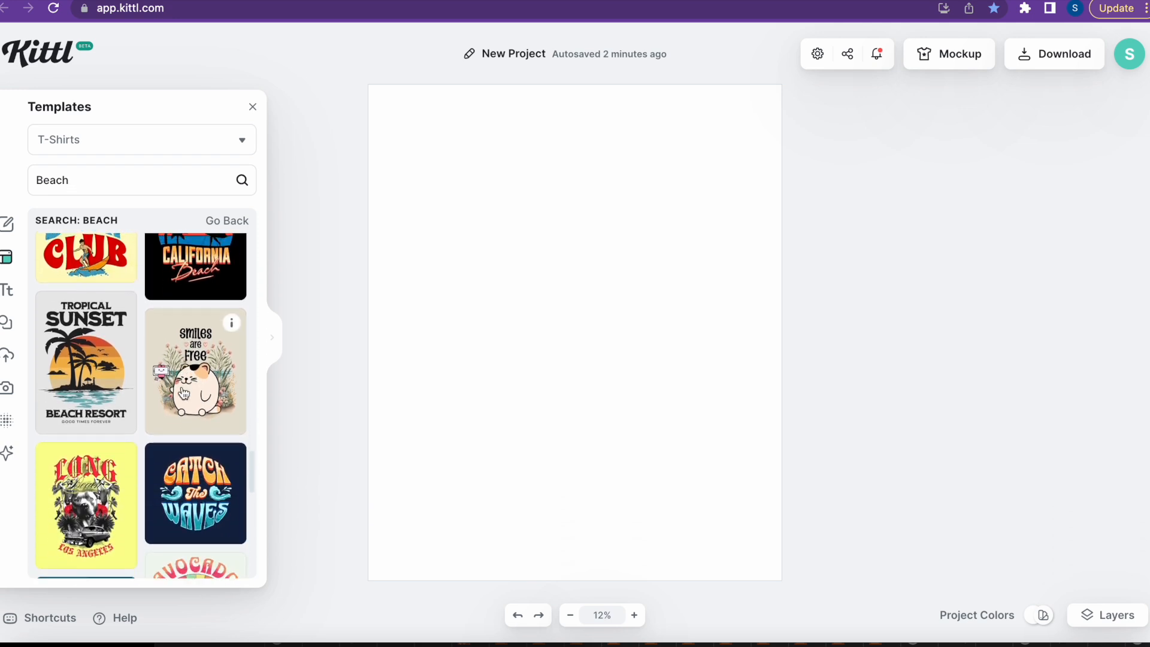
scroll(184, 393, down, 1)
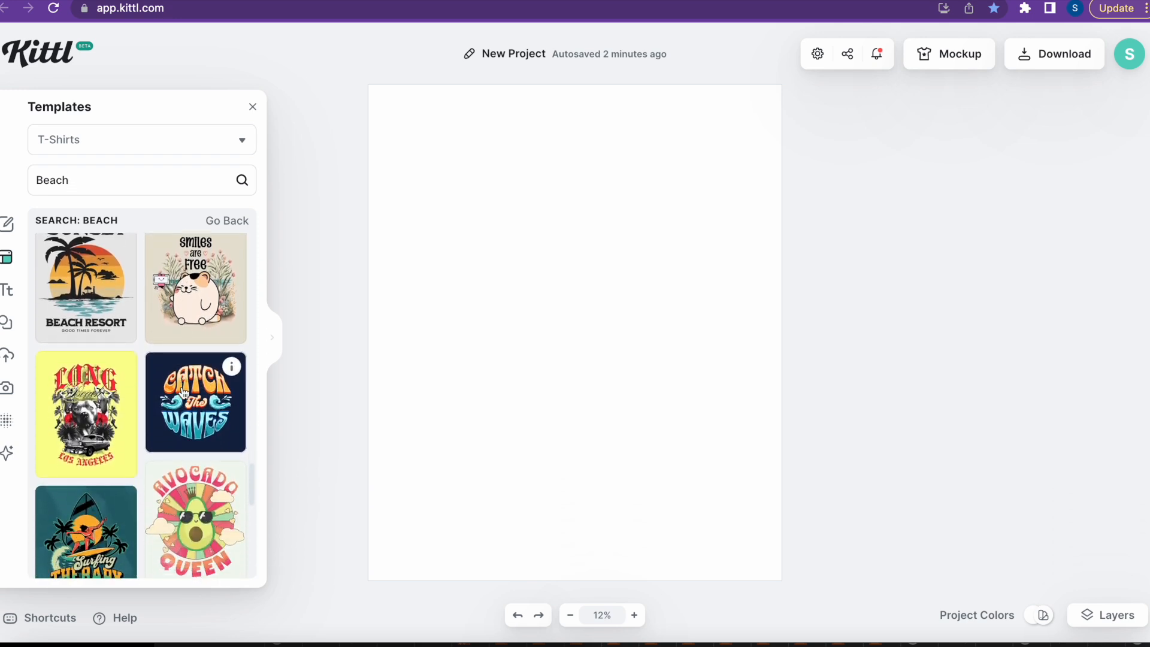
scroll(184, 392, up, 3)
scroll(184, 393, down, 4)
scroll(184, 392, down, 6)
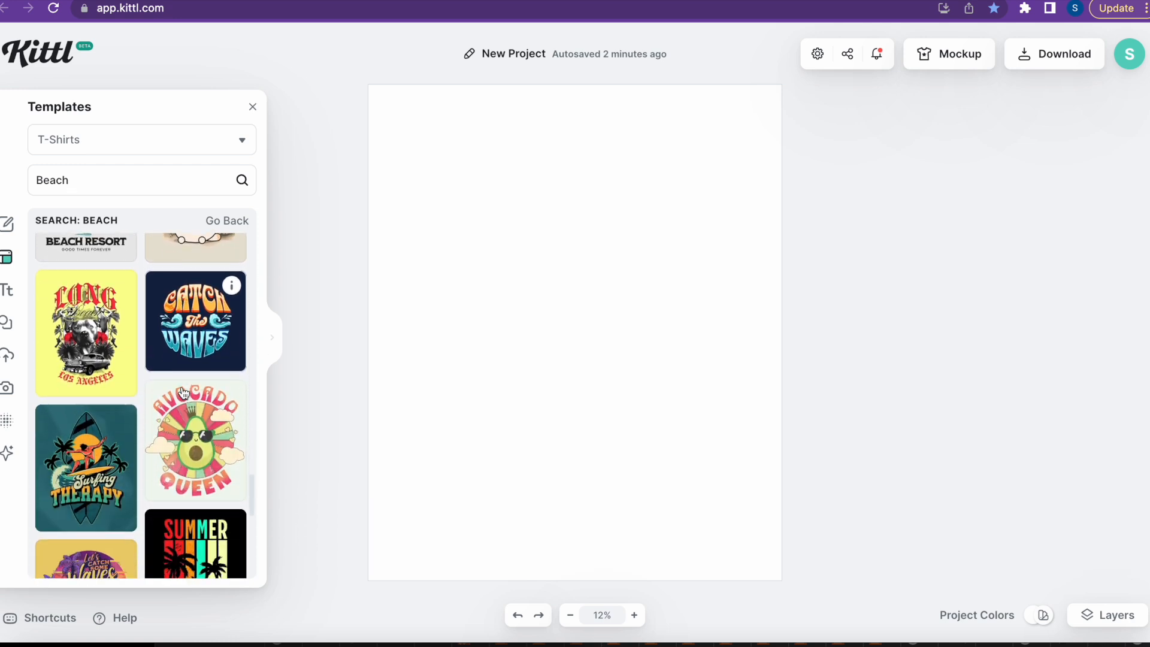
scroll(184, 393, down, 6)
scroll(184, 392, down, 2)
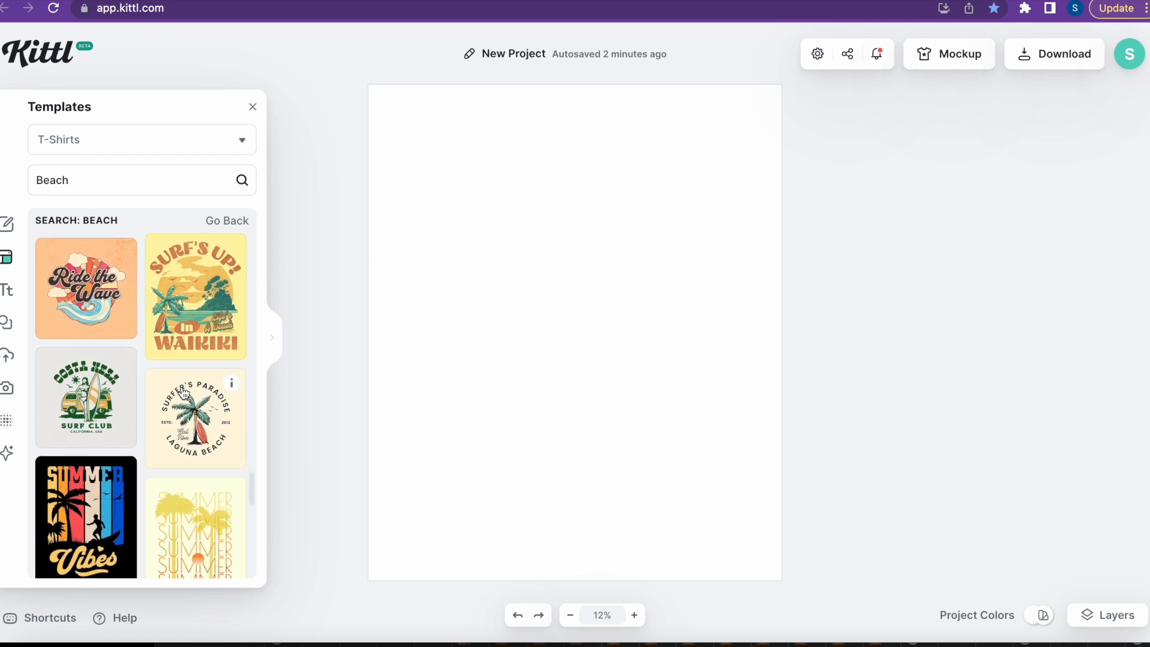
scroll(184, 393, down, 5)
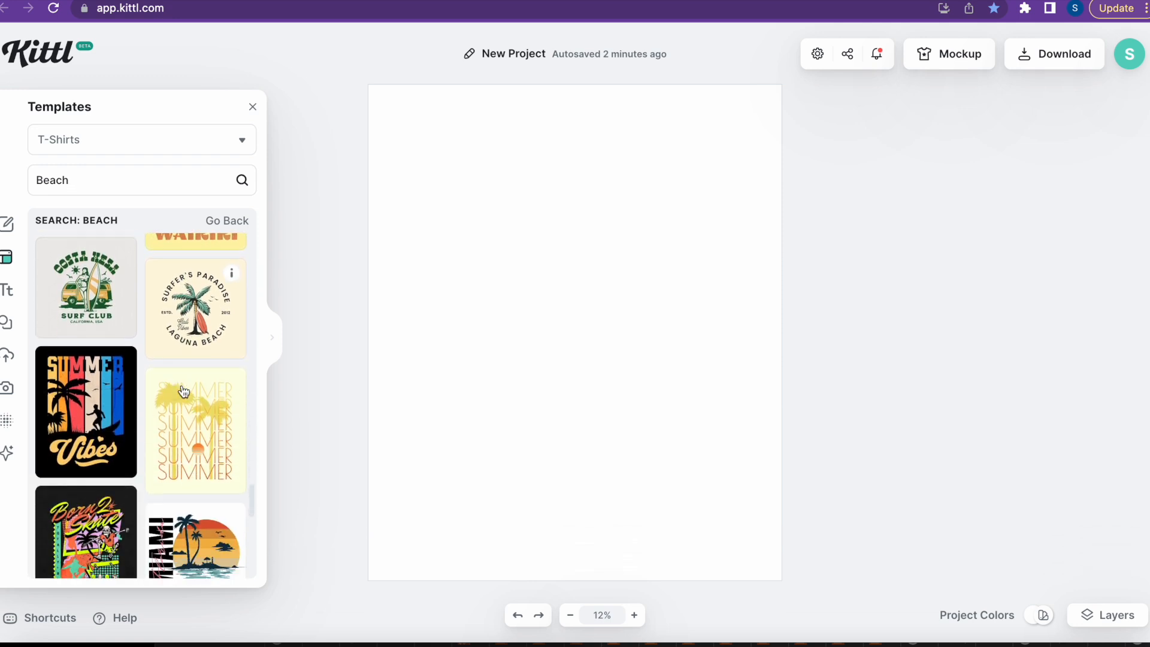
scroll(184, 392, down, 5)
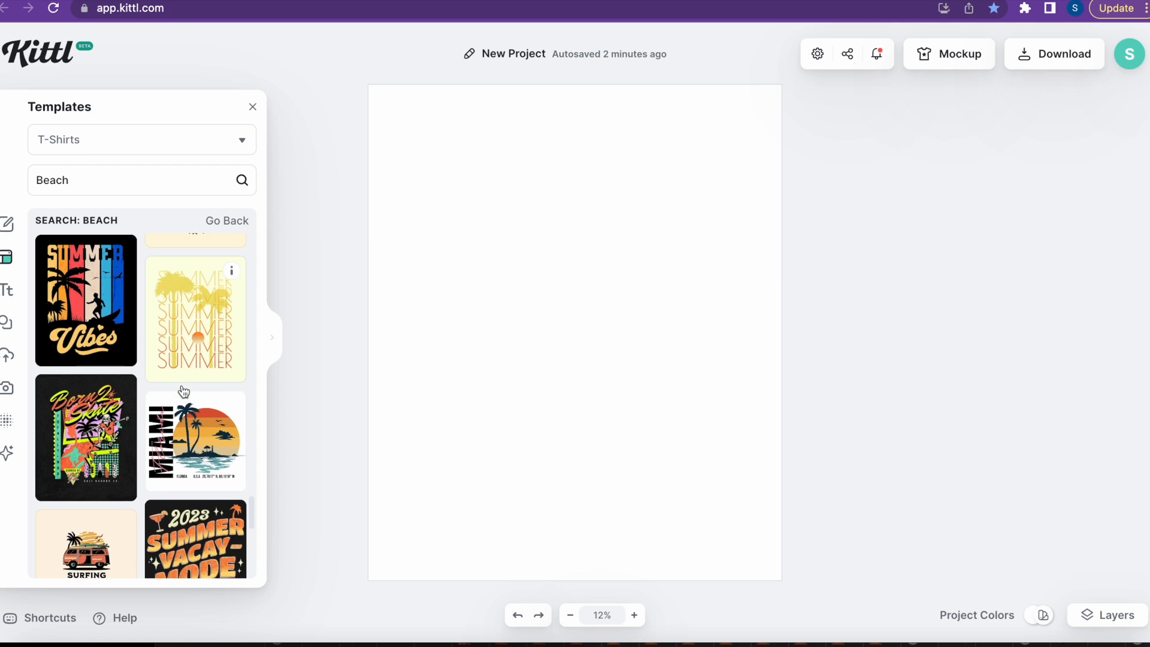
scroll(184, 392, down, 7)
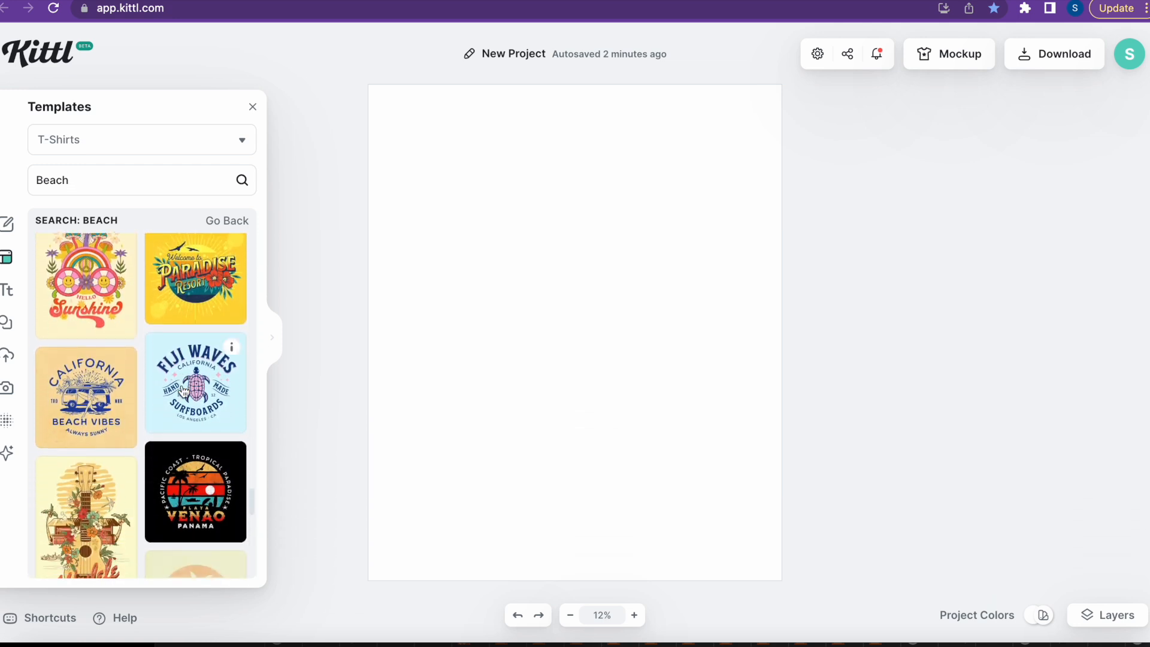
scroll(184, 393, down, 6)
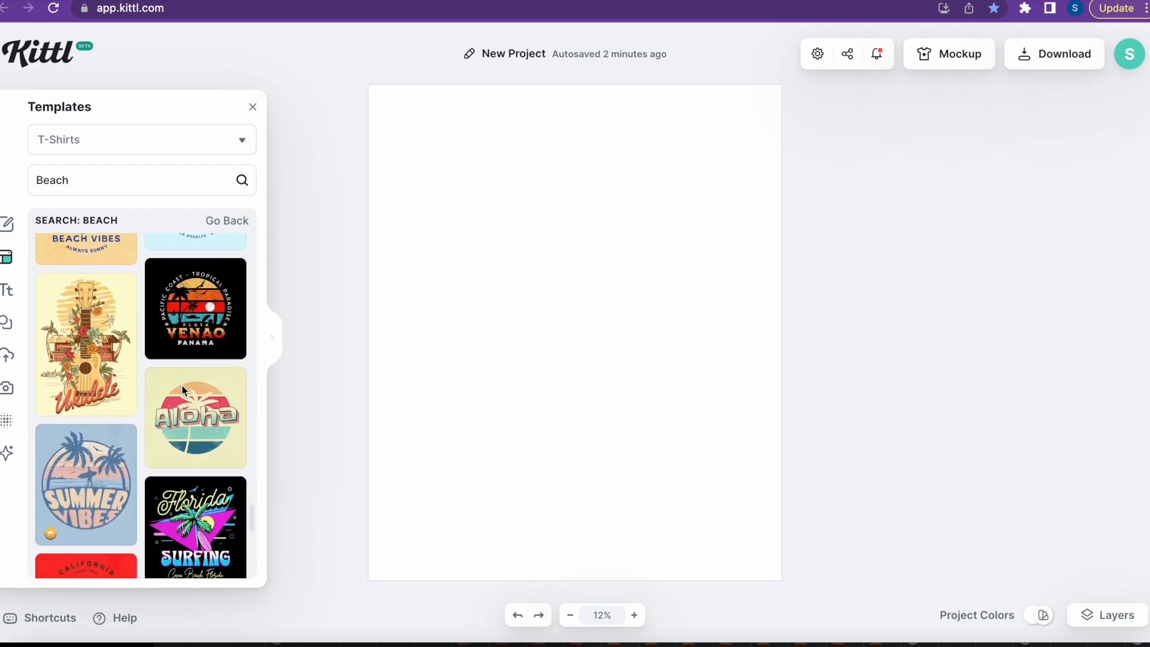
scroll(181, 385, down, 4)
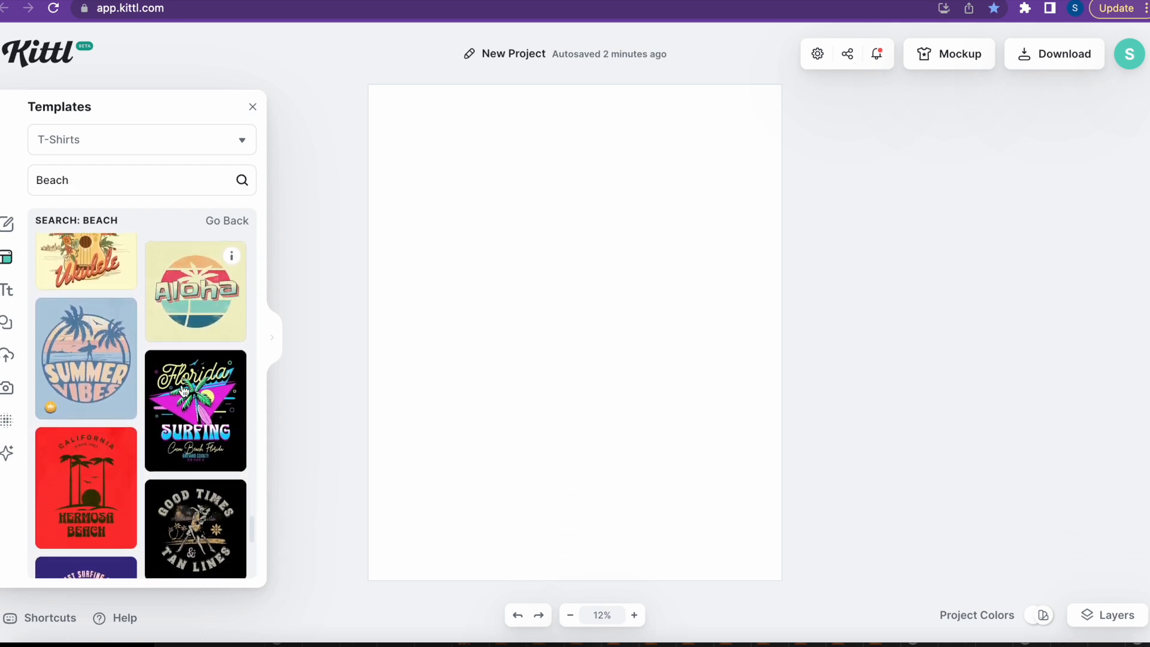
scroll(184, 391, down, 5)
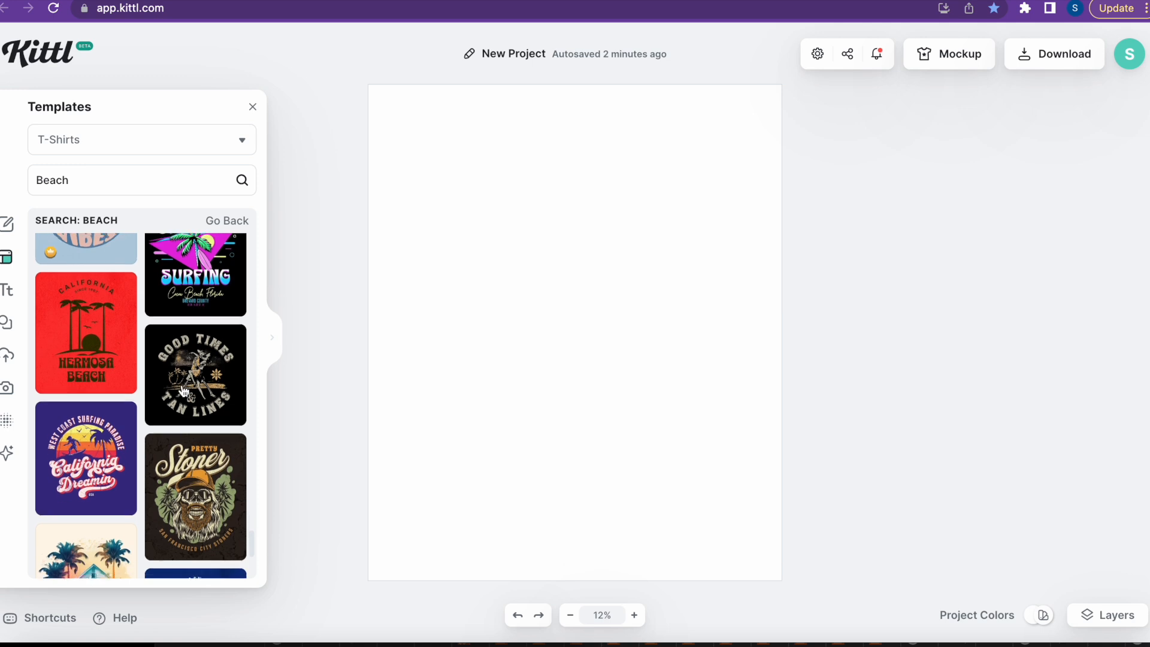
scroll(184, 390, down, 10)
scroll(184, 391, down, 9)
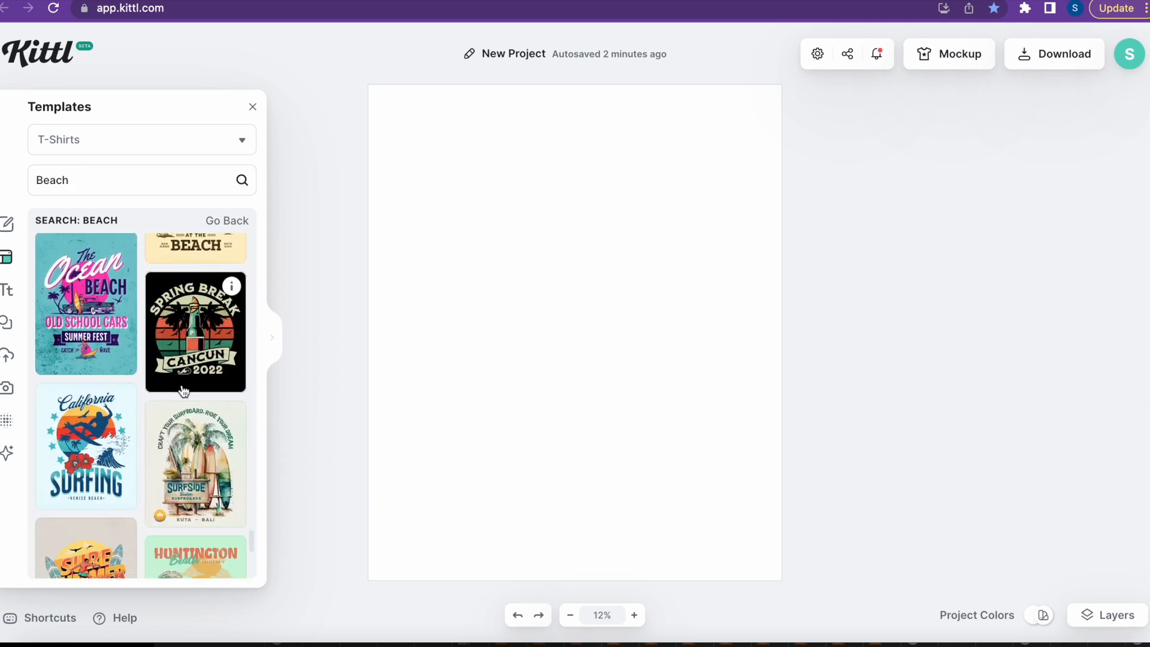
scroll(184, 391, down, 6)
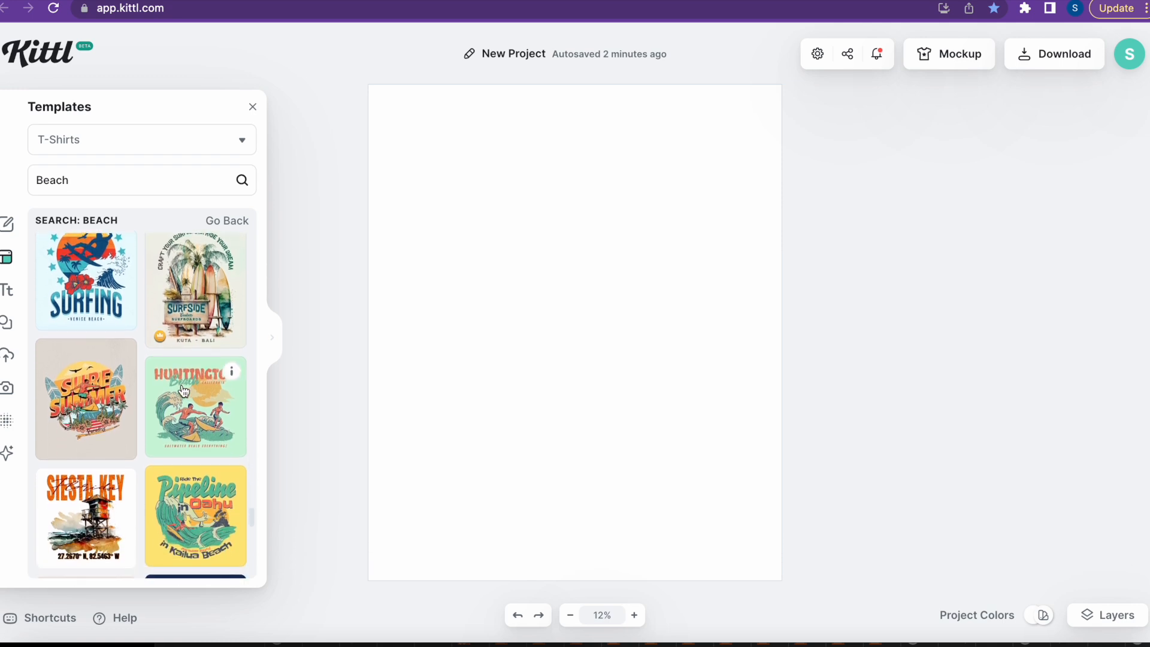
scroll(184, 391, down, 7)
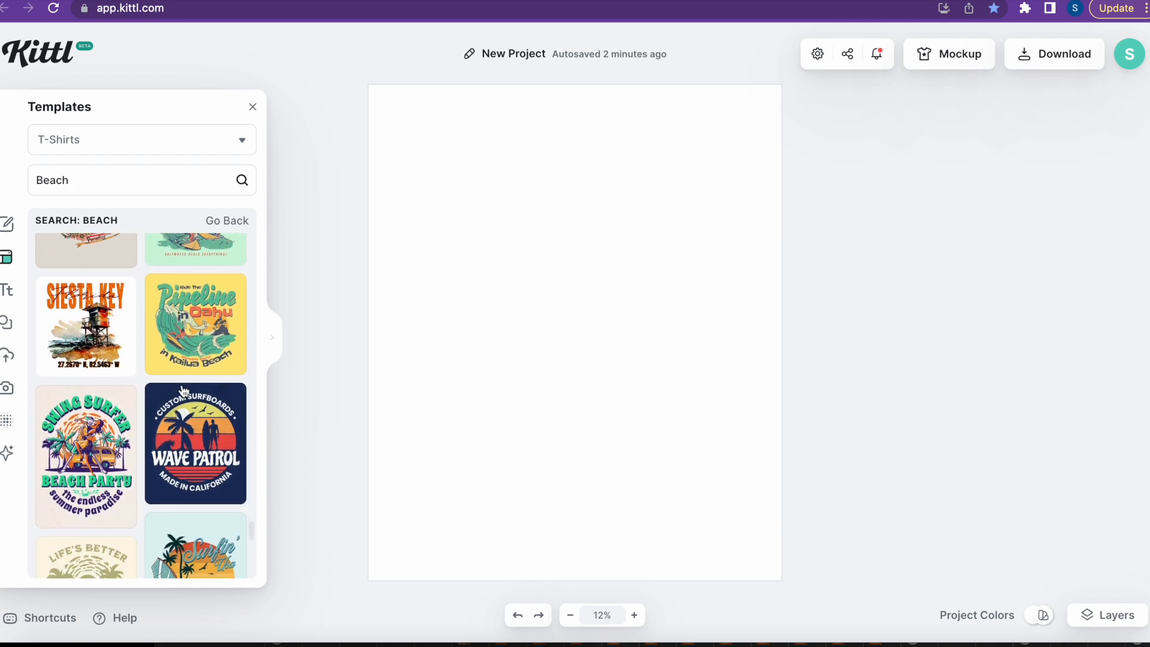
scroll(184, 391, down, 9)
scroll(184, 391, down, 10)
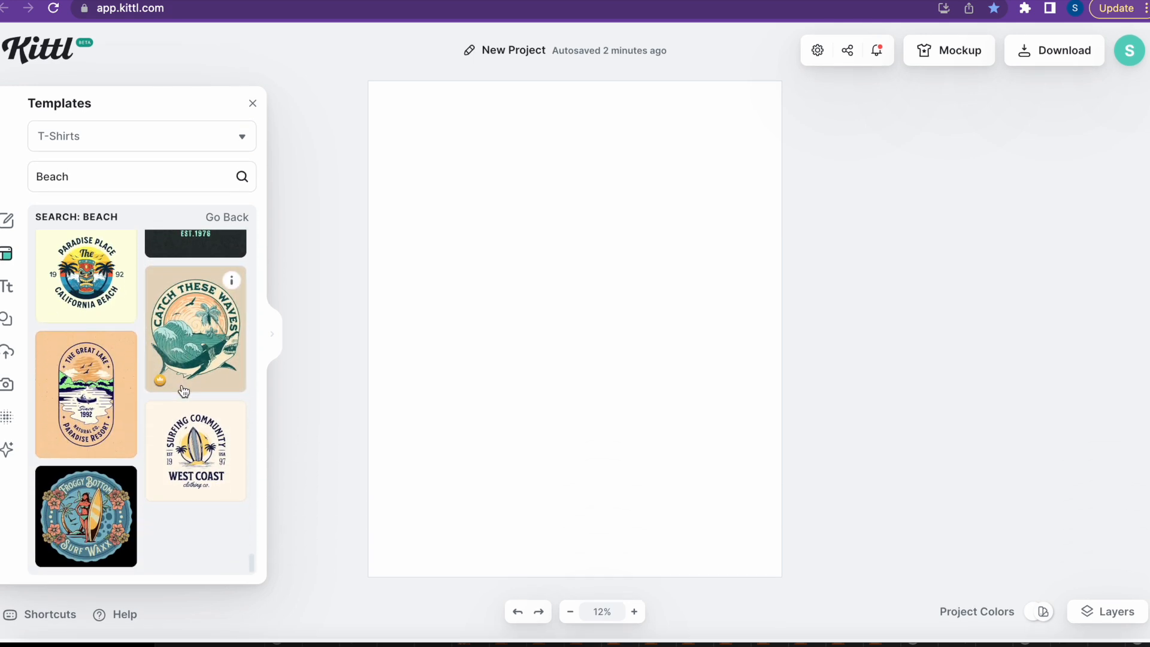
scroll(184, 390, down, 8)
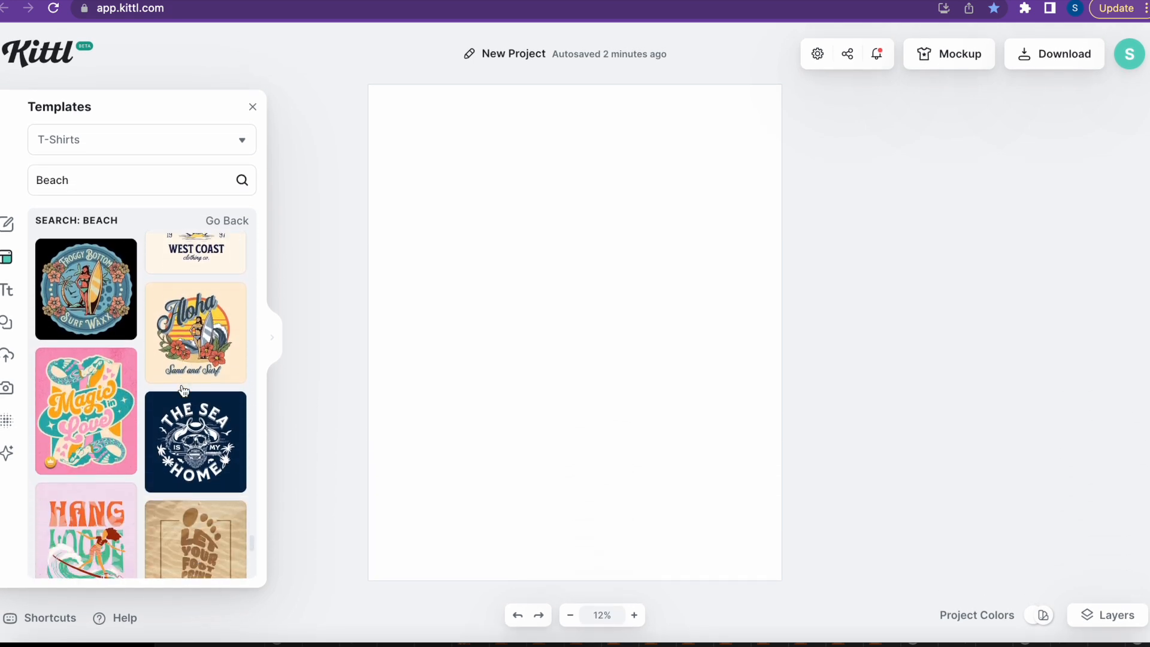
scroll(183, 391, down, 9)
scroll(184, 391, down, 5)
scroll(184, 391, down, 6)
scroll(184, 391, down, 10)
scroll(184, 391, down, 10)
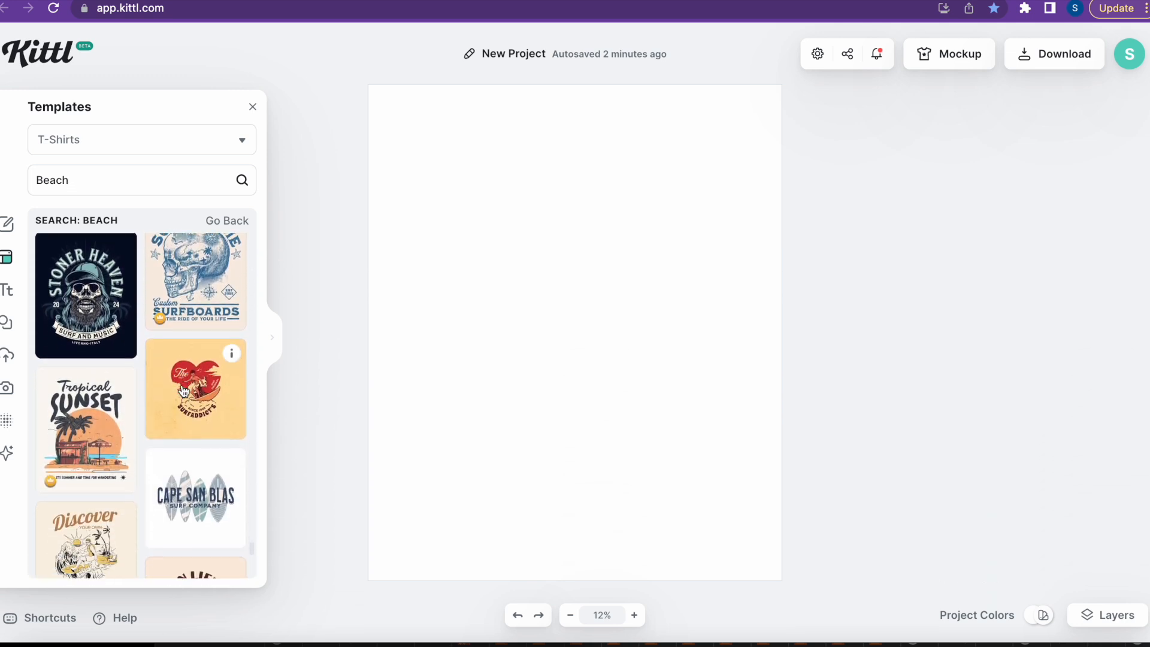
Step: Load the "Ride the Wave" template, replacing the current blank project
scroll(184, 391, down, 20)
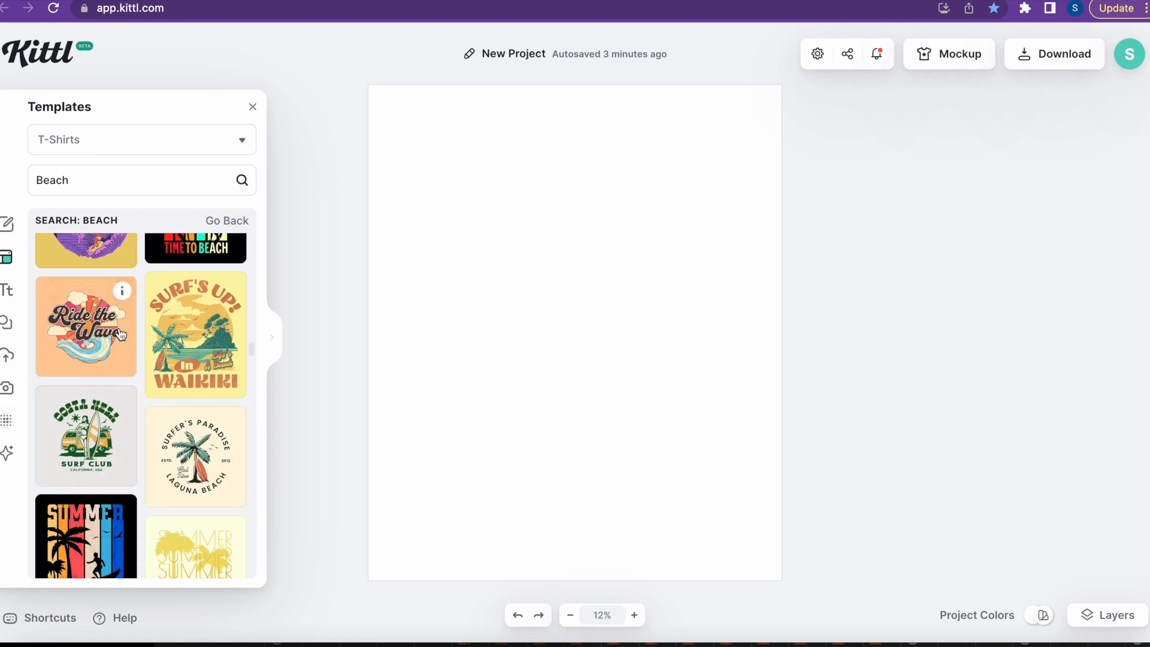
click(111, 353)
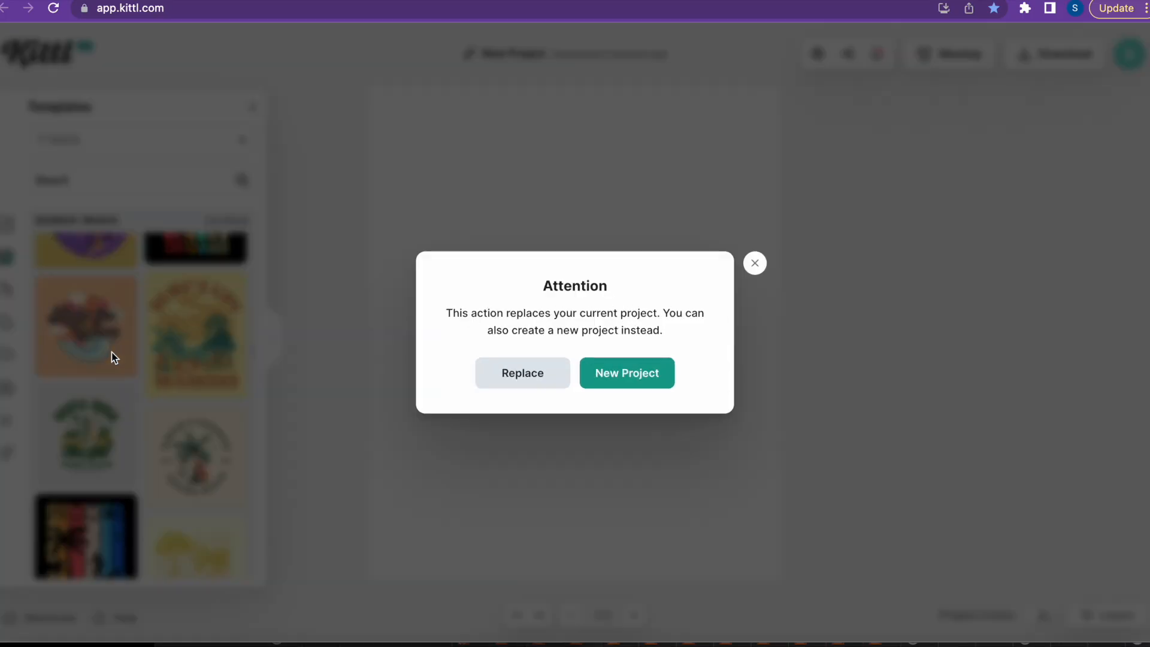
click(548, 373)
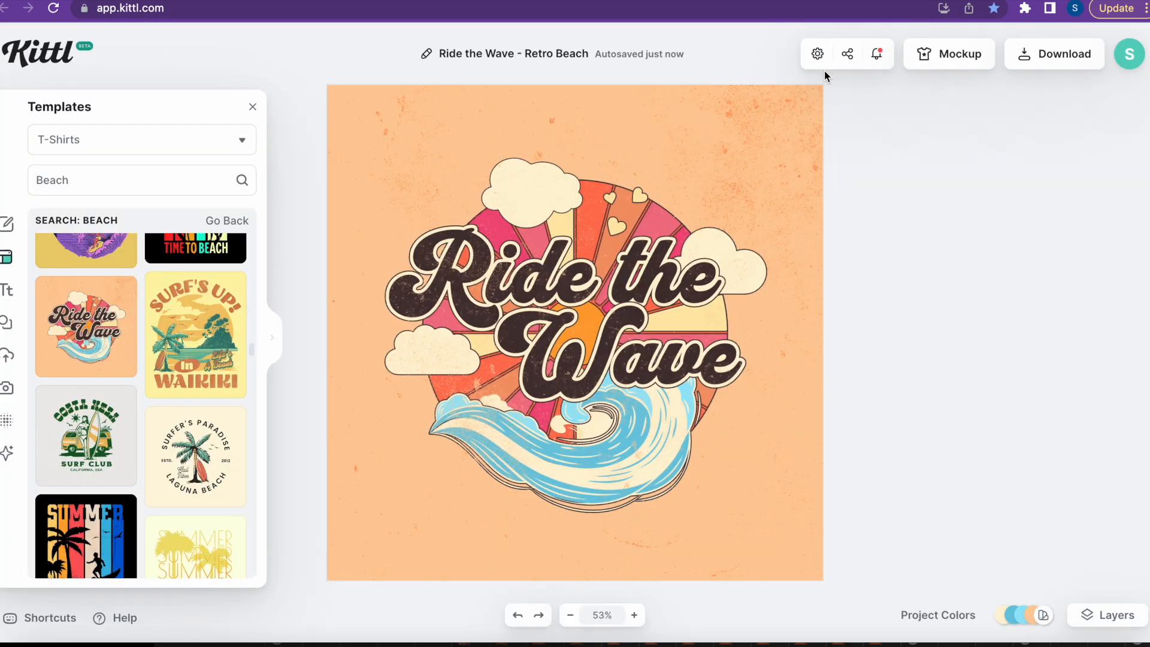
Step: Make the artboard's peach background transparent by setting the bottom Background layer's colour opacity to 0%
click(820, 55)
click(820, 55)
click(1110, 620)
scroll(1070, 510, down, 5)
click(1039, 575)
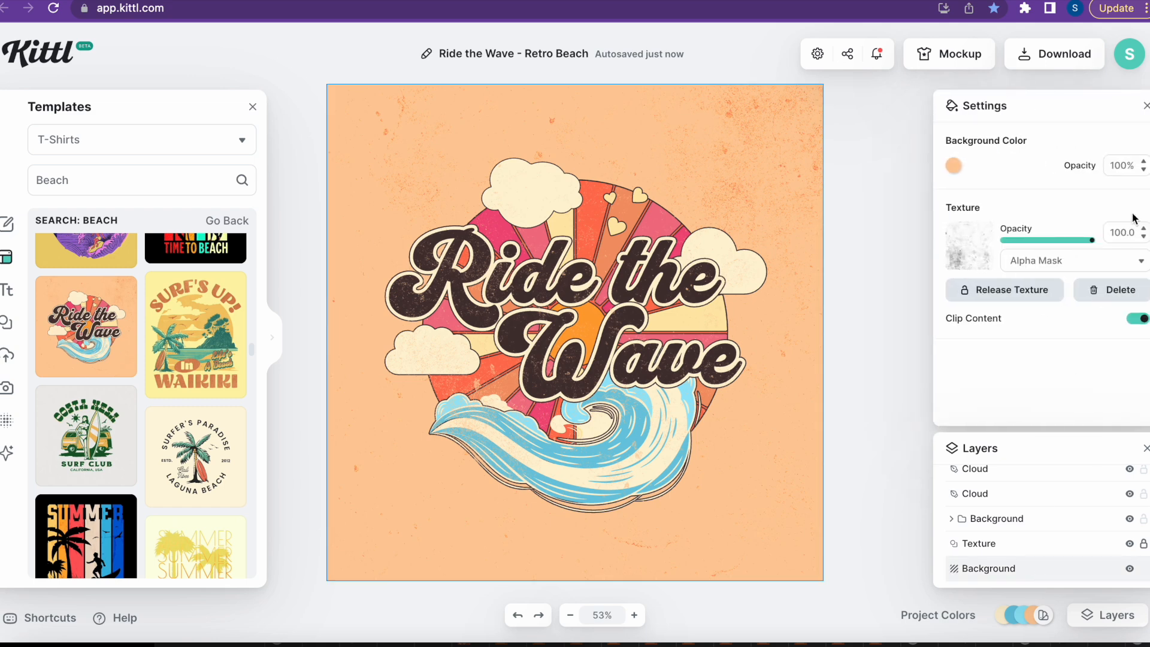
drag(1139, 166, 1112, 166)
text(0)
click(900, 282)
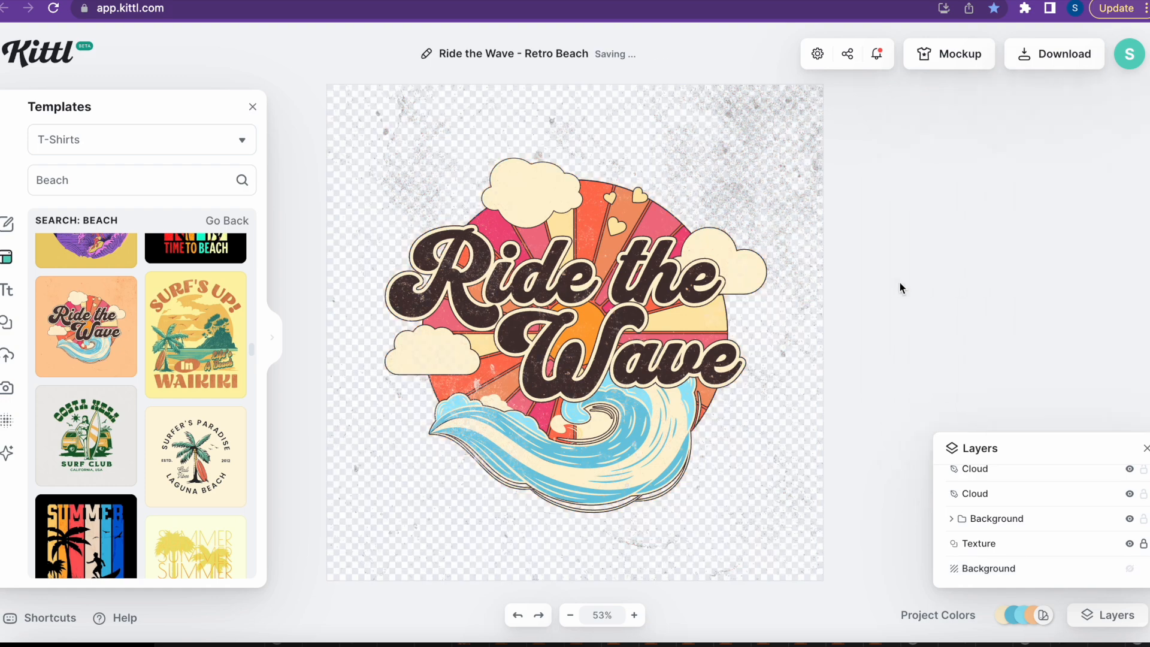
Step: Unlock the Texture layer above the Background layer for editing
click(1010, 506)
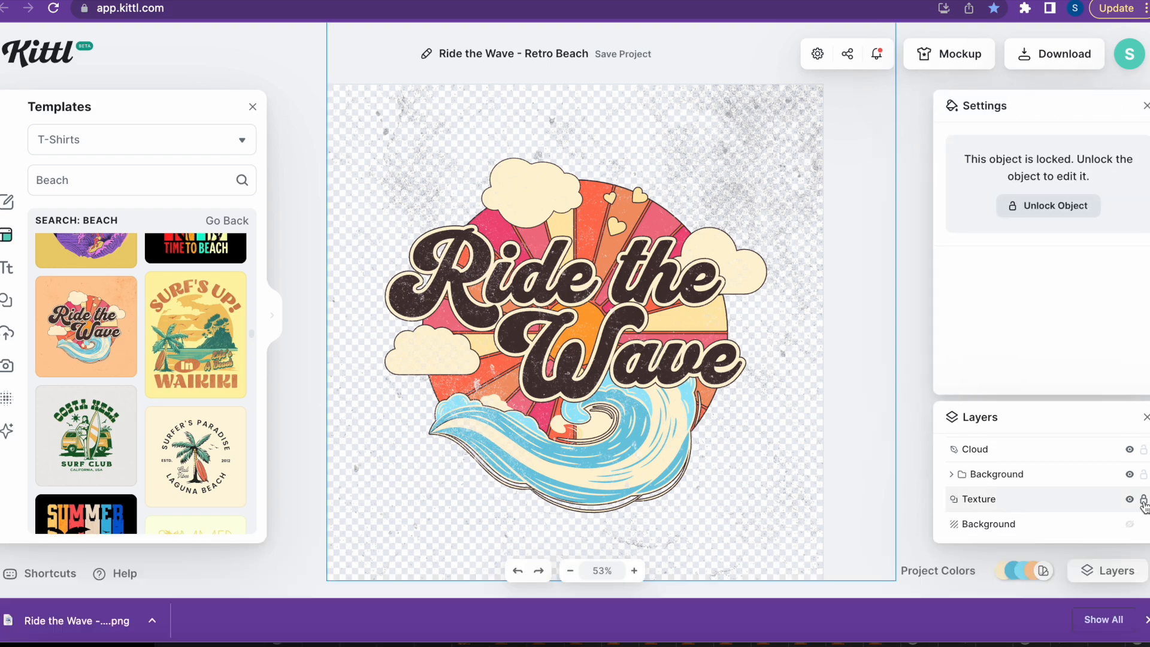
click(1059, 207)
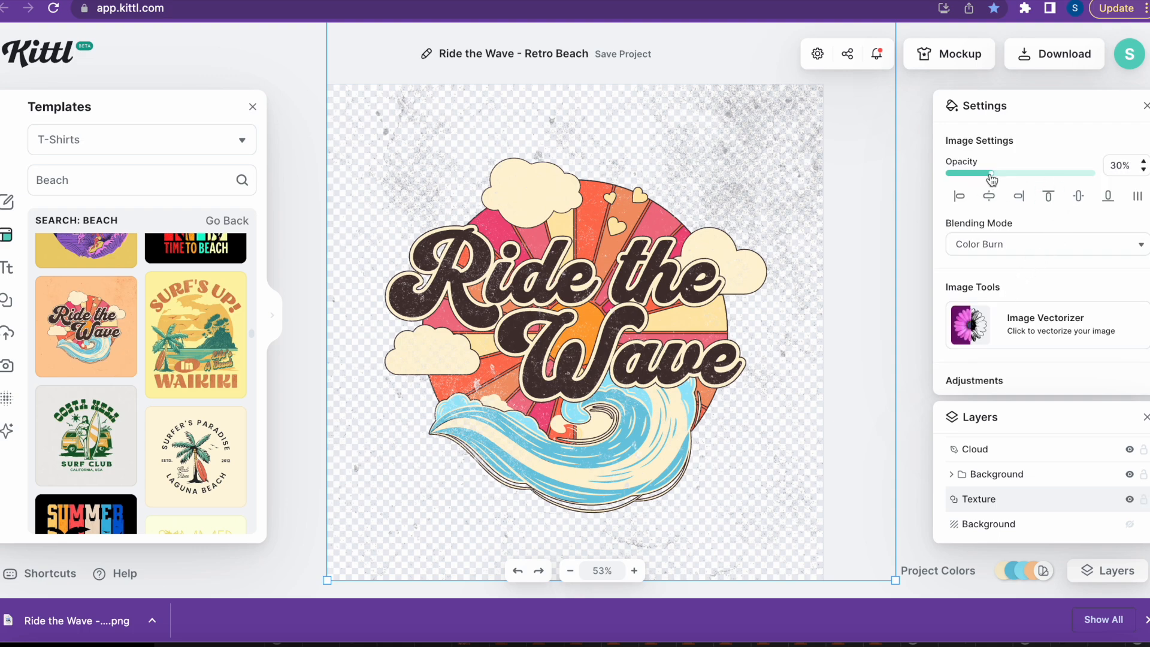
Step: Set the opacity of the Texture layer above the Background layer to 0% and deselect it
drag(992, 179, 941, 178)
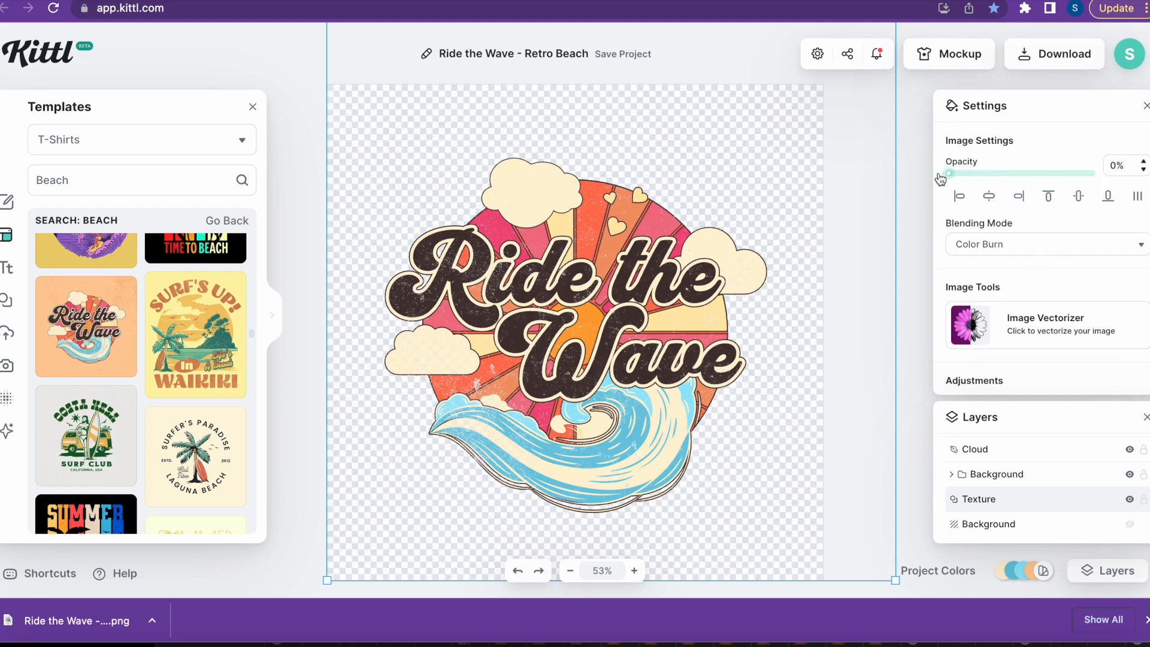
click(912, 224)
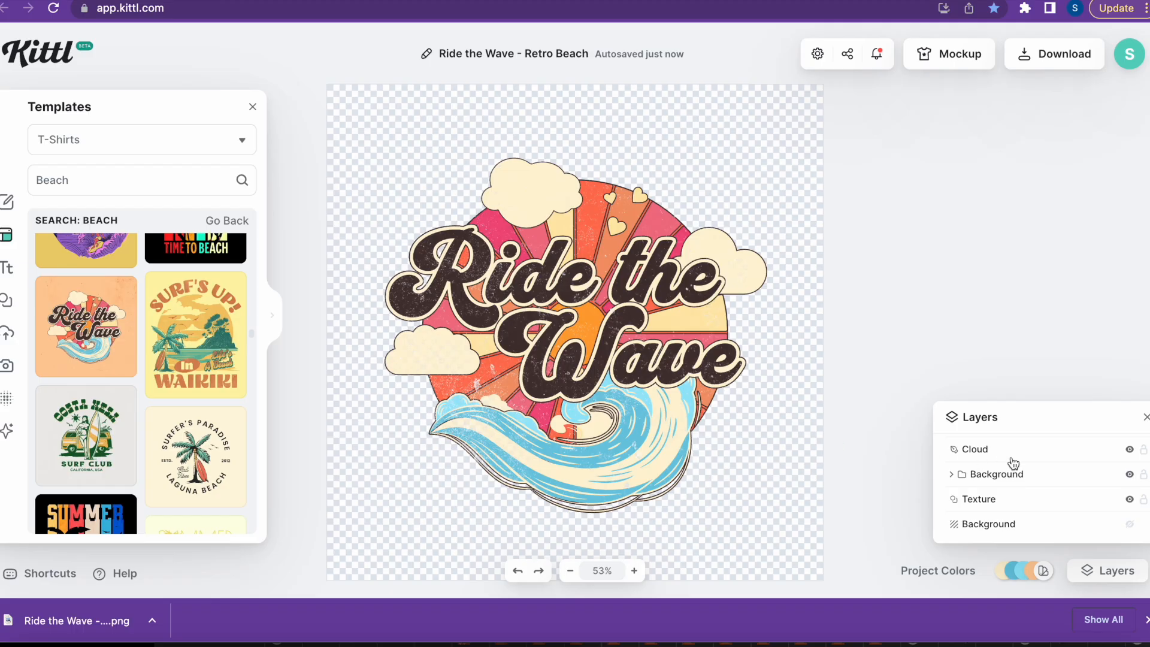
Step: Replace the wording of the main "Ride the" text in the Text (Ride the) group with "Family"
scroll(1062, 485, up, 5)
scroll(1063, 485, up, 1)
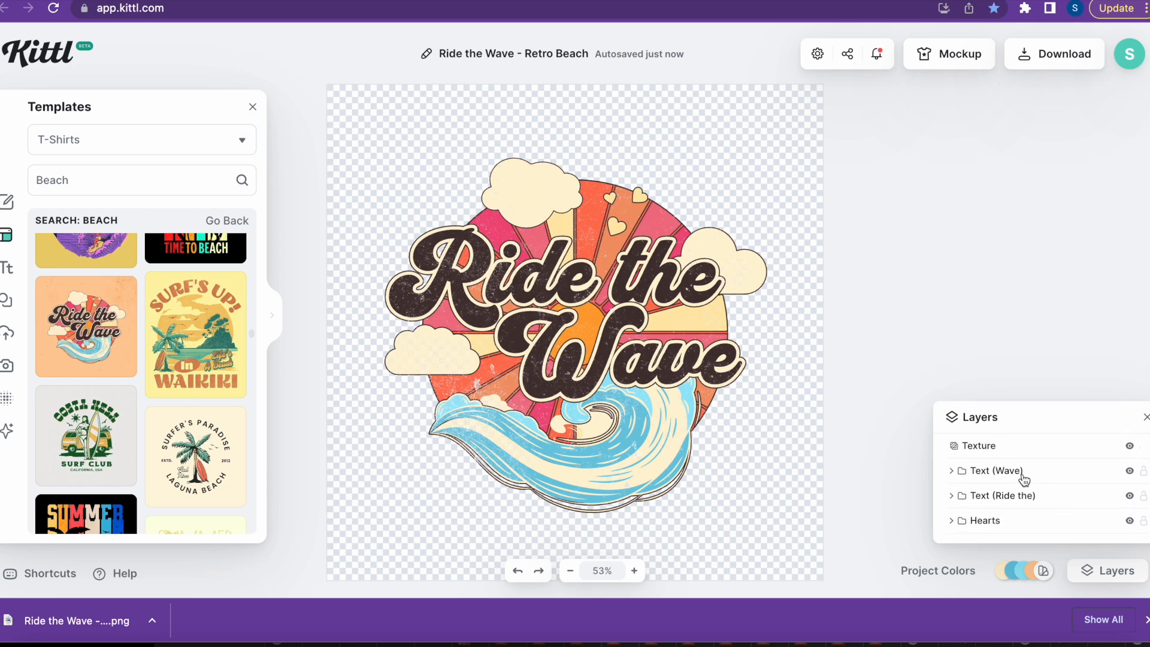
scroll(1025, 479, down, 1)
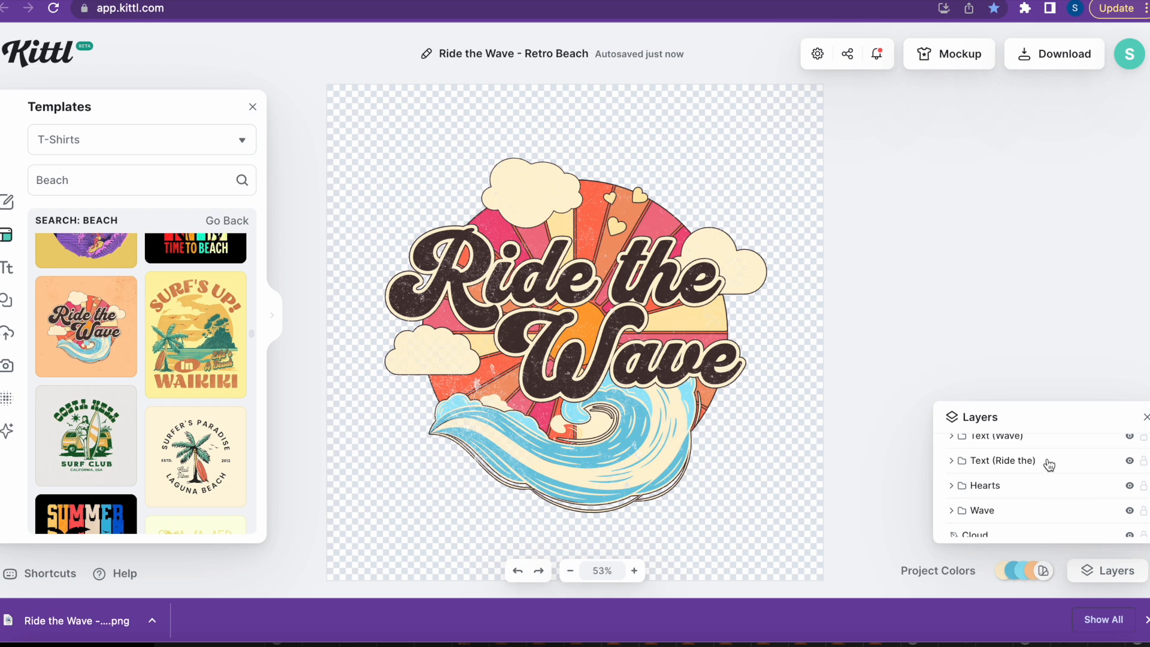
click(1050, 467)
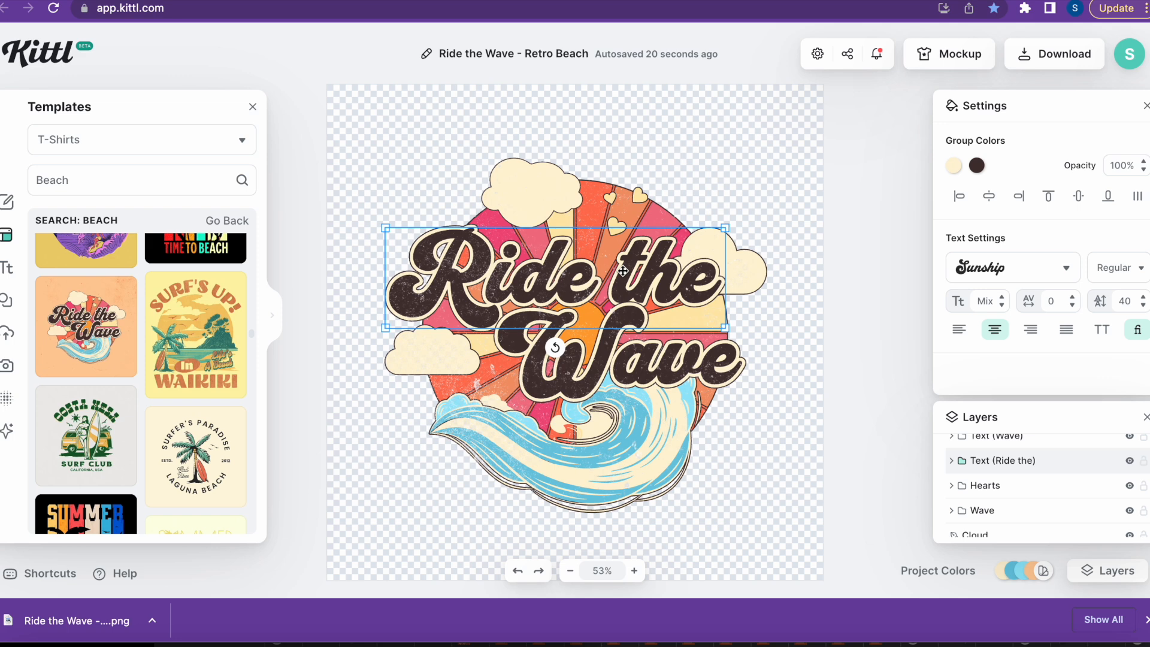
double_click(623, 271)
double_click(623, 270)
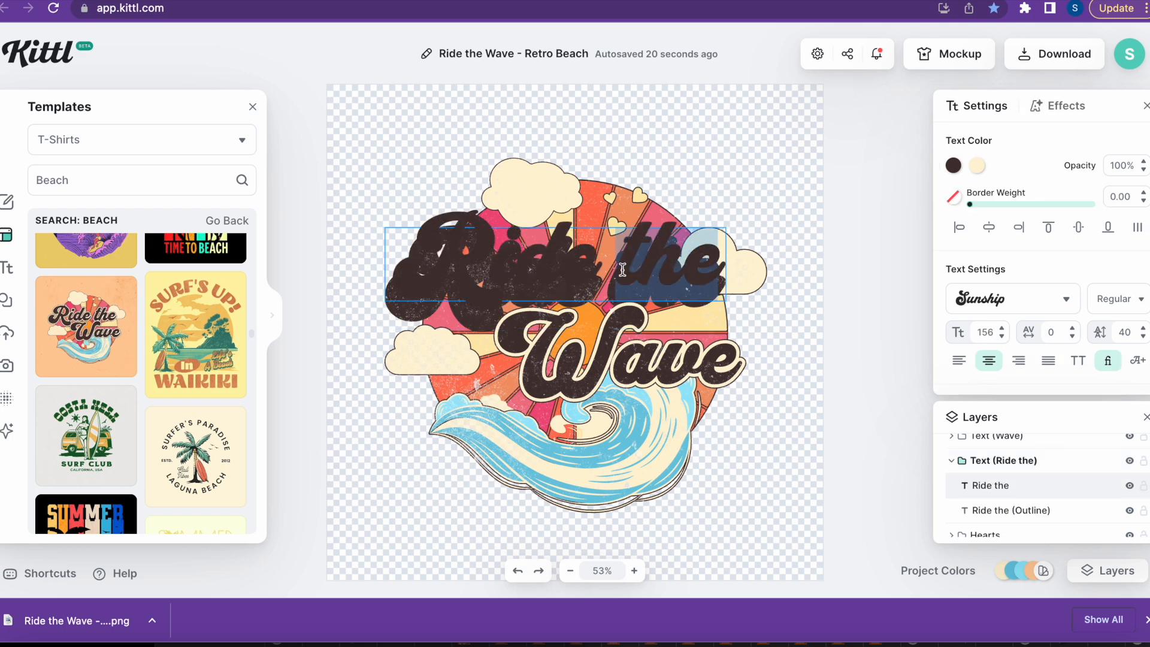
key(BackSpace)
key(BackSpace)
key(BackSpace)
key(BackSpace)
key(BackSpace)
key(BackSpace)
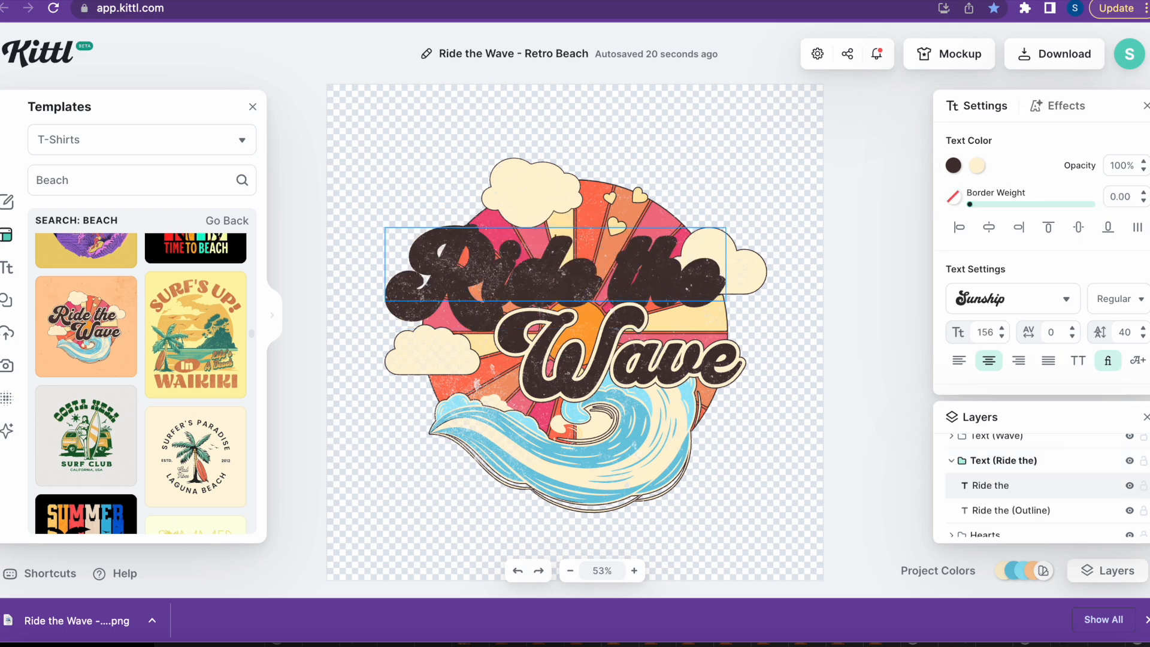
text(Family)
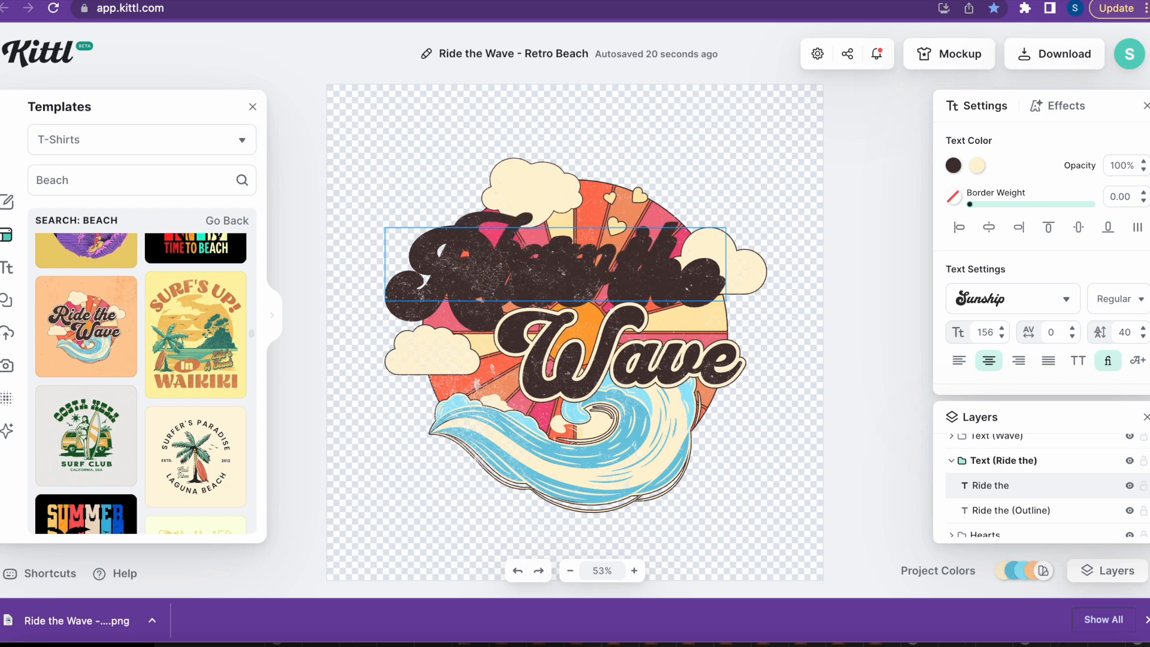
key(Escape)
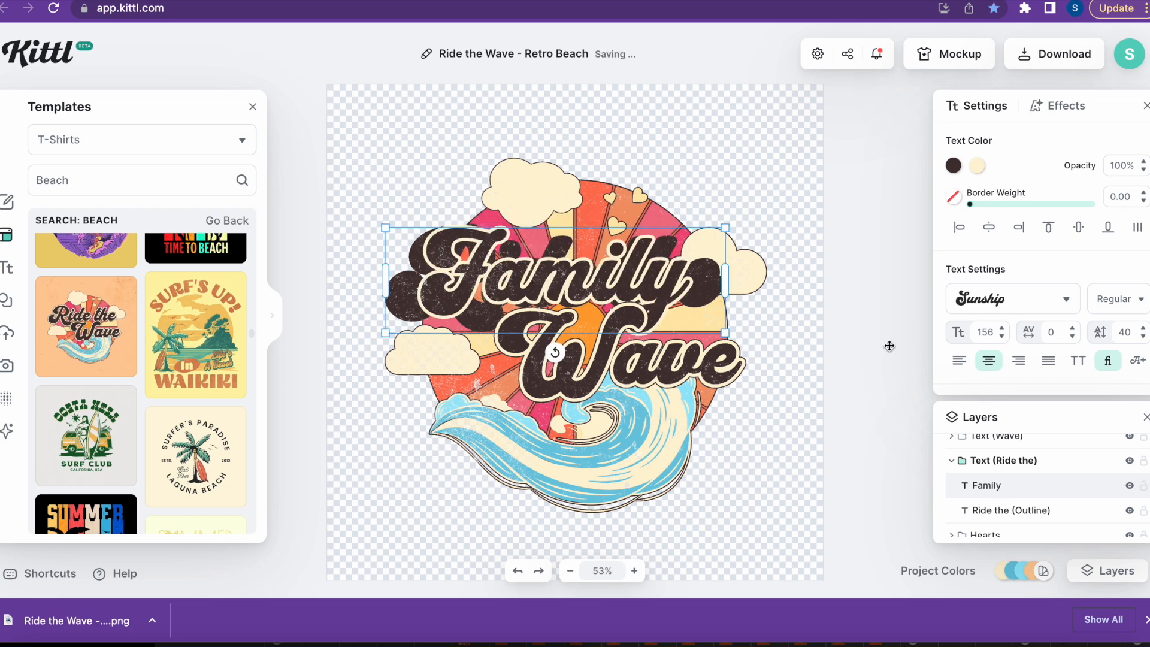
Step: Lock the Family text layer and replace the wording of the "Ride the (Outline)" text beneath it with "Family"
scroll(1012, 456, down, 1)
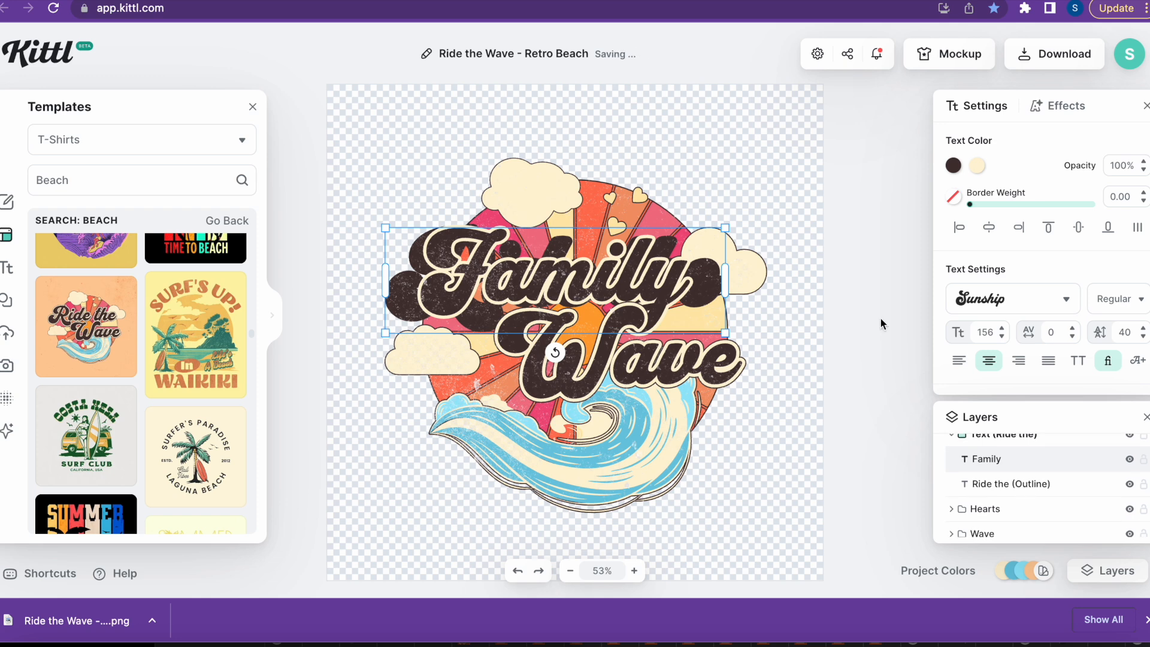
click(1144, 460)
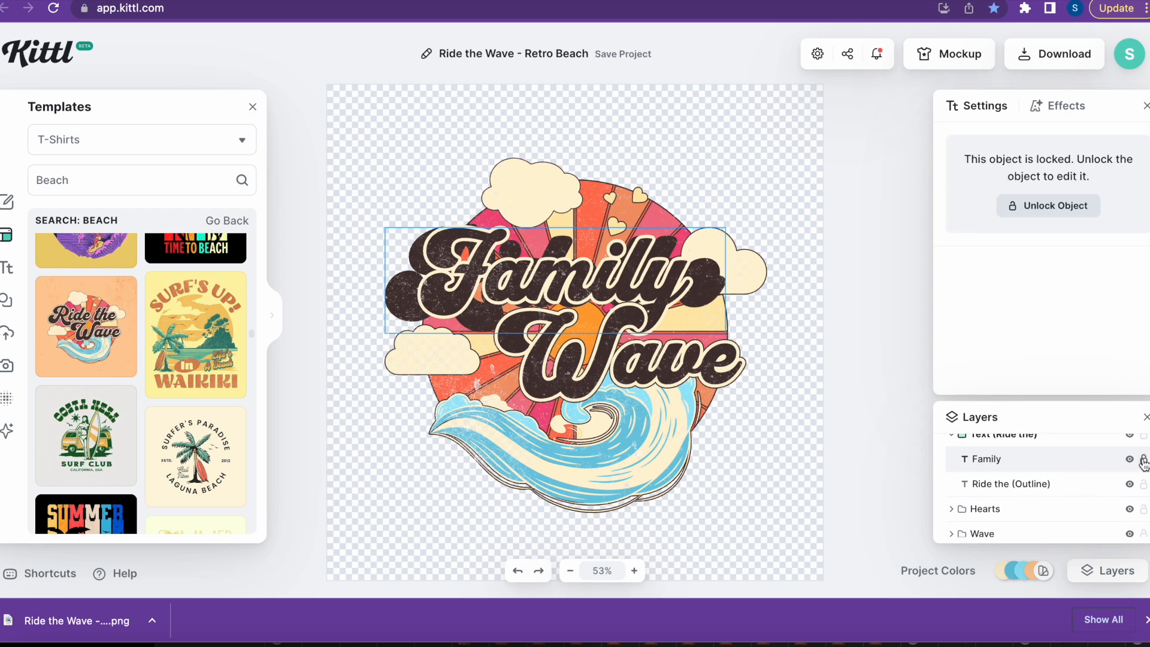
click(1073, 491)
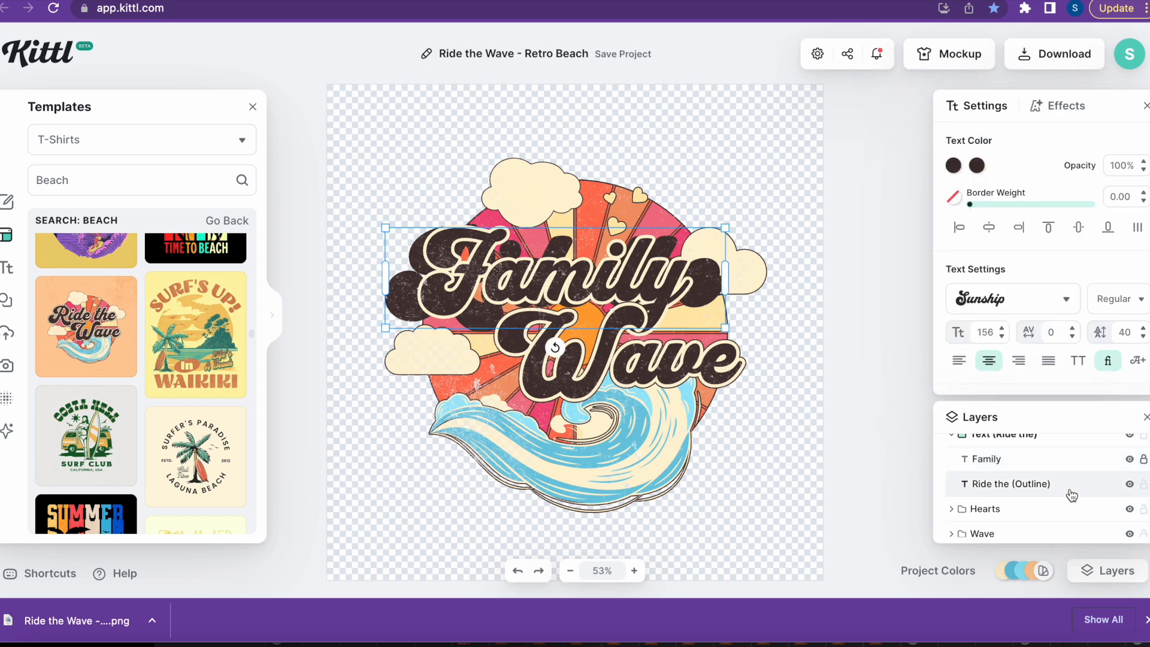
double_click(688, 297)
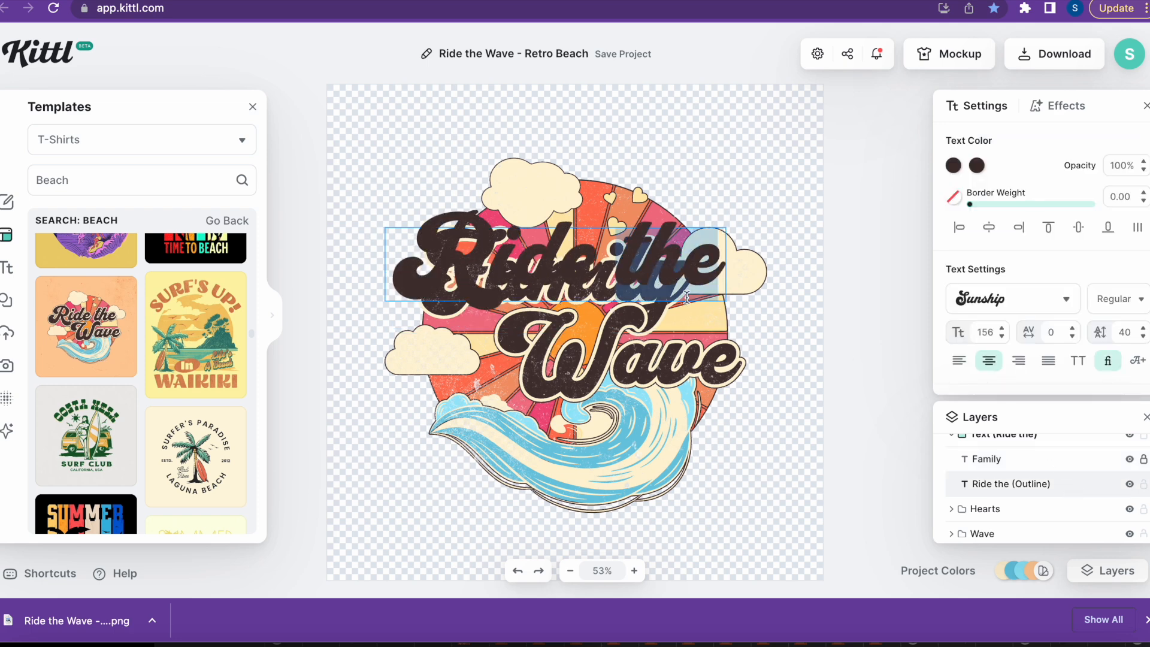
key(BackSpace)
key(BackSpace)
key(BackSpace)
key(BackSpace)
key(BackSpace)
key(BackSpace)
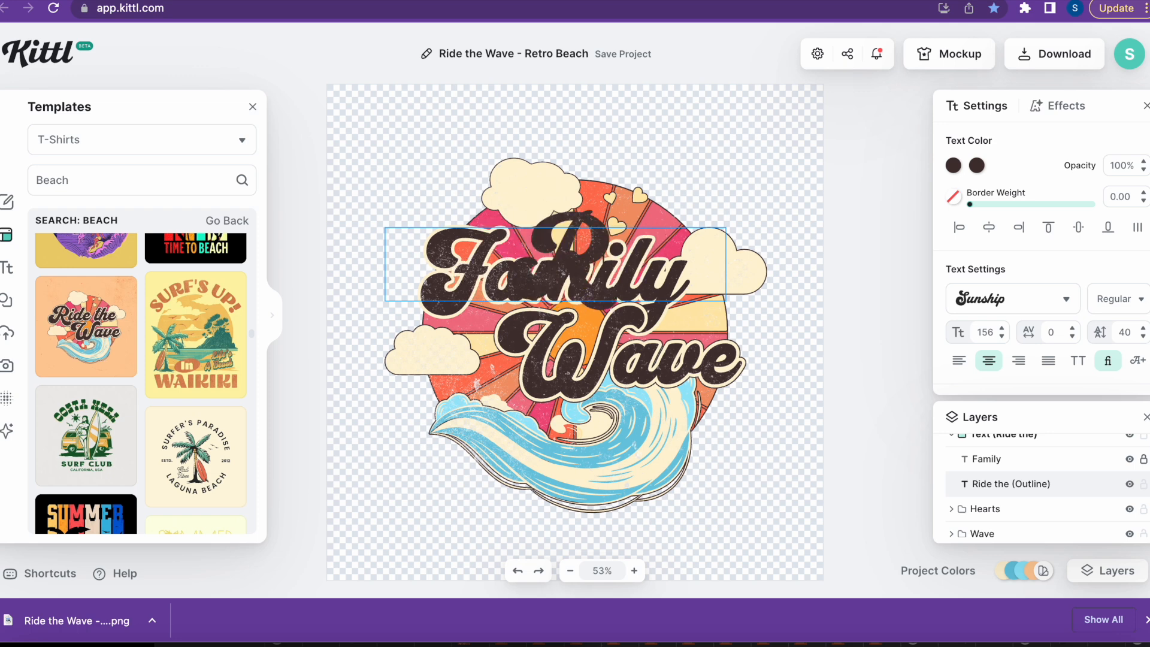
text(Family)
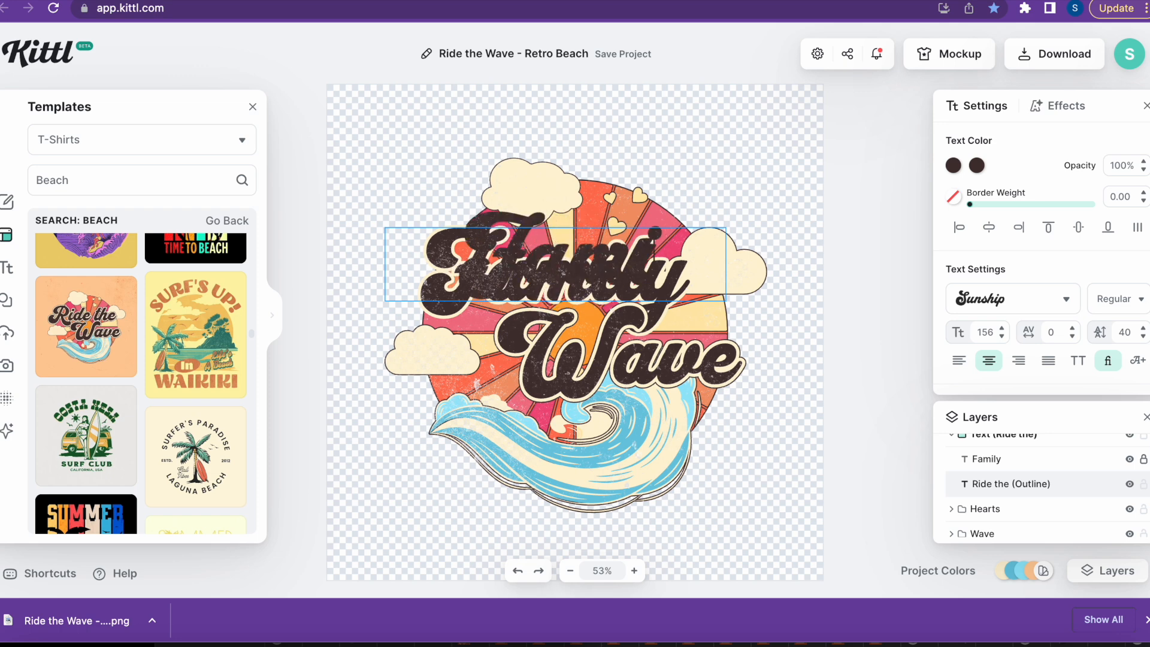
key(Escape)
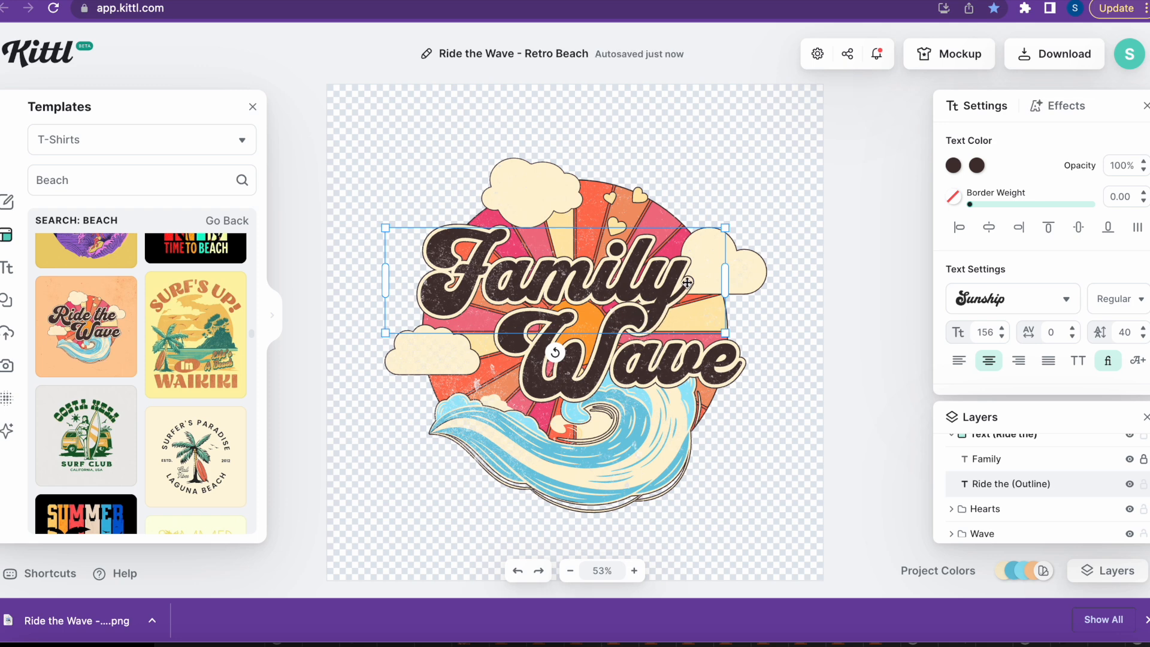
click(809, 362)
Step: Try to replace the main "Wave" text with "Vacay" without widening its text box, and undo the change
double_click(667, 370)
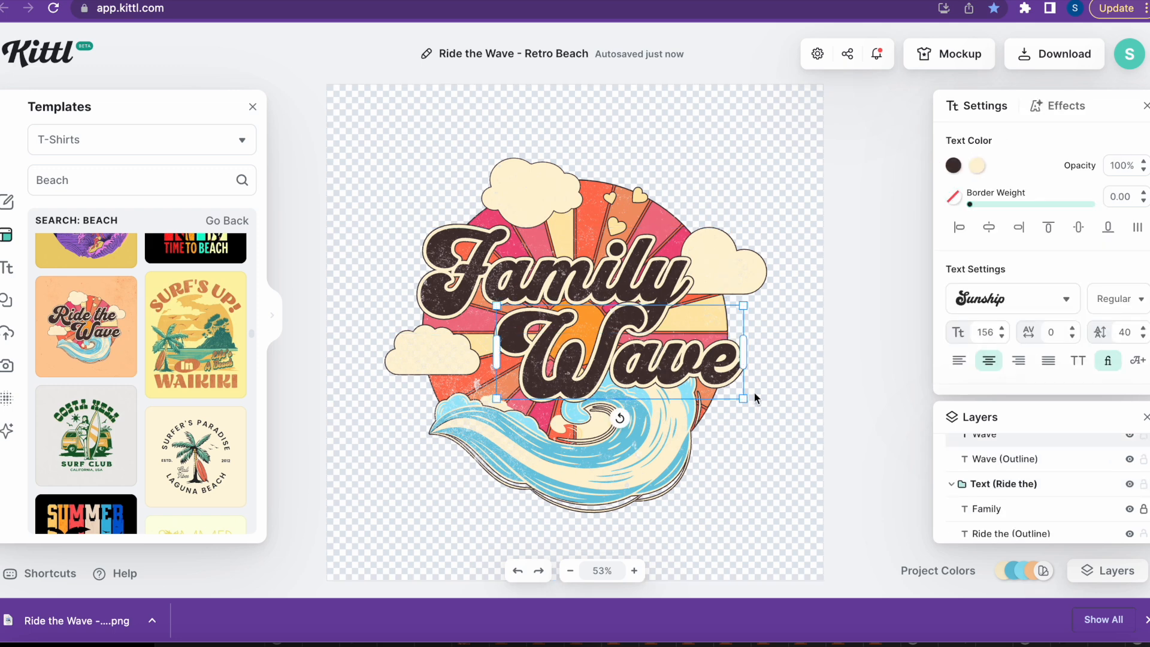
scroll(1046, 485, up, 2)
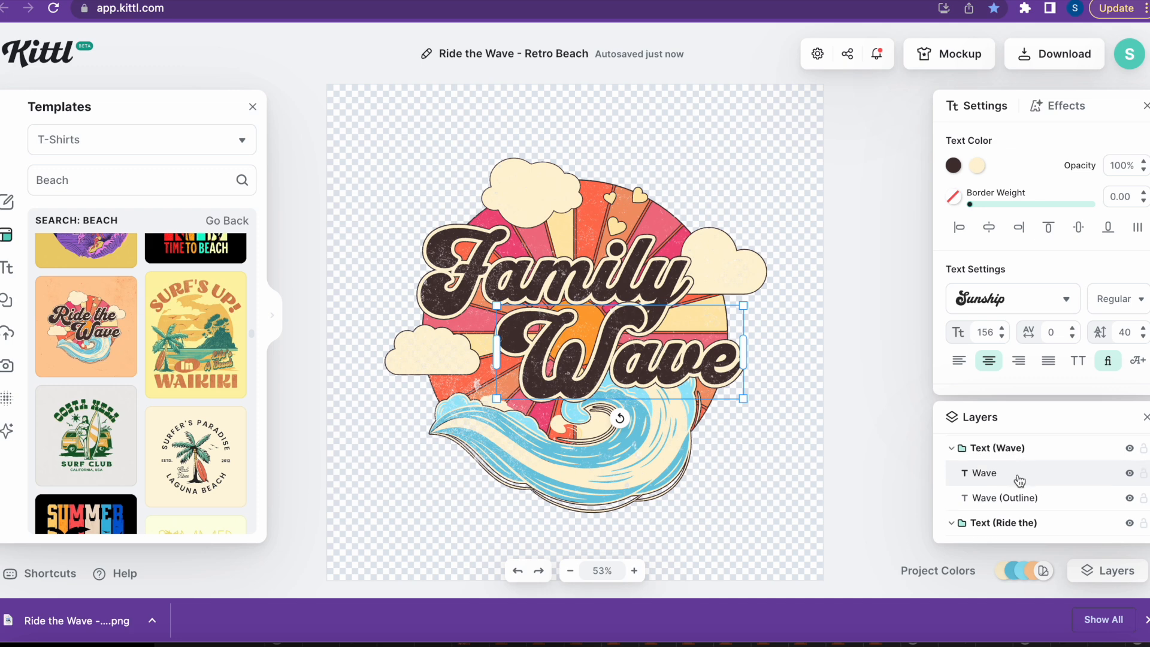
double_click(704, 367)
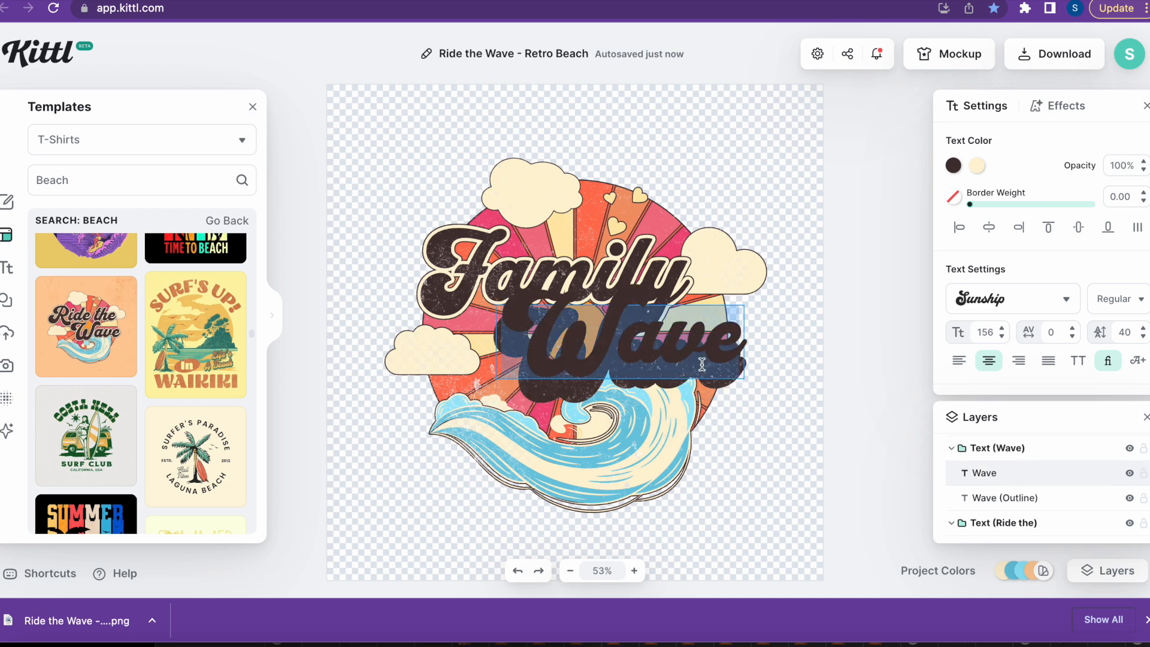
text(Vacay)
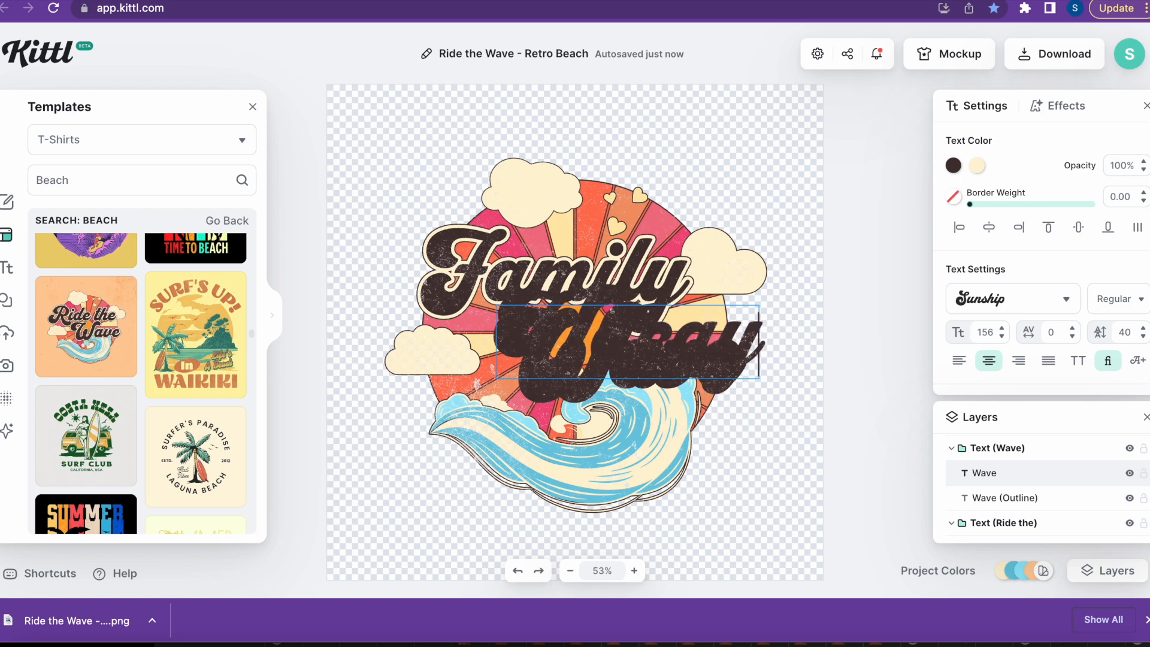
key(Escape)
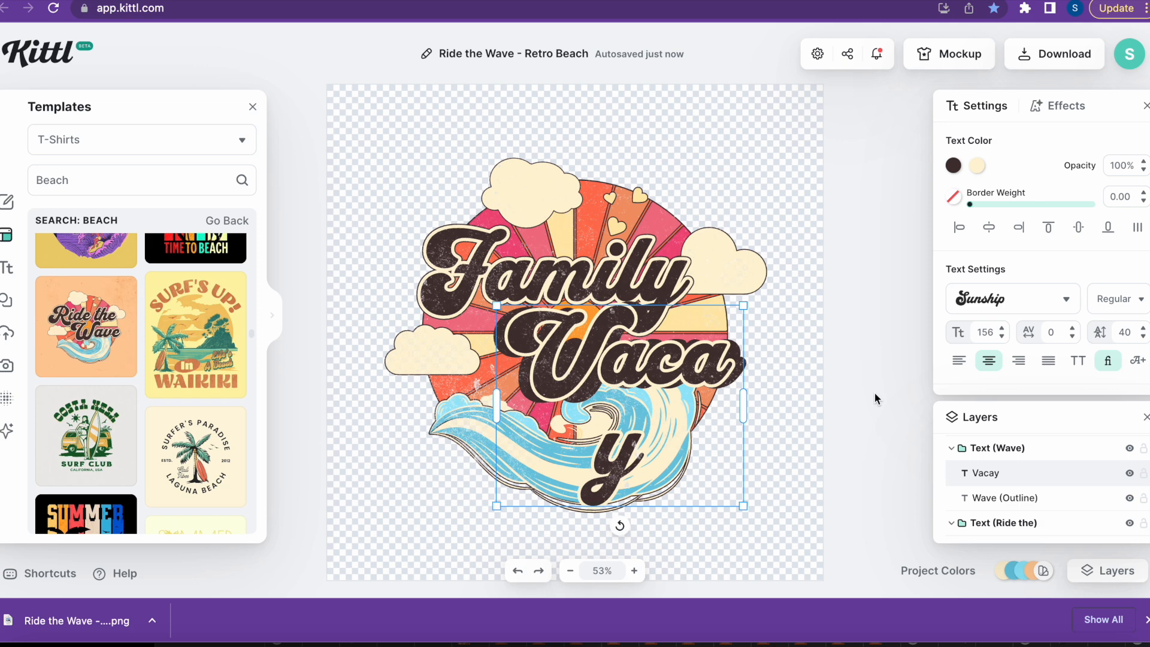
key(super+z)
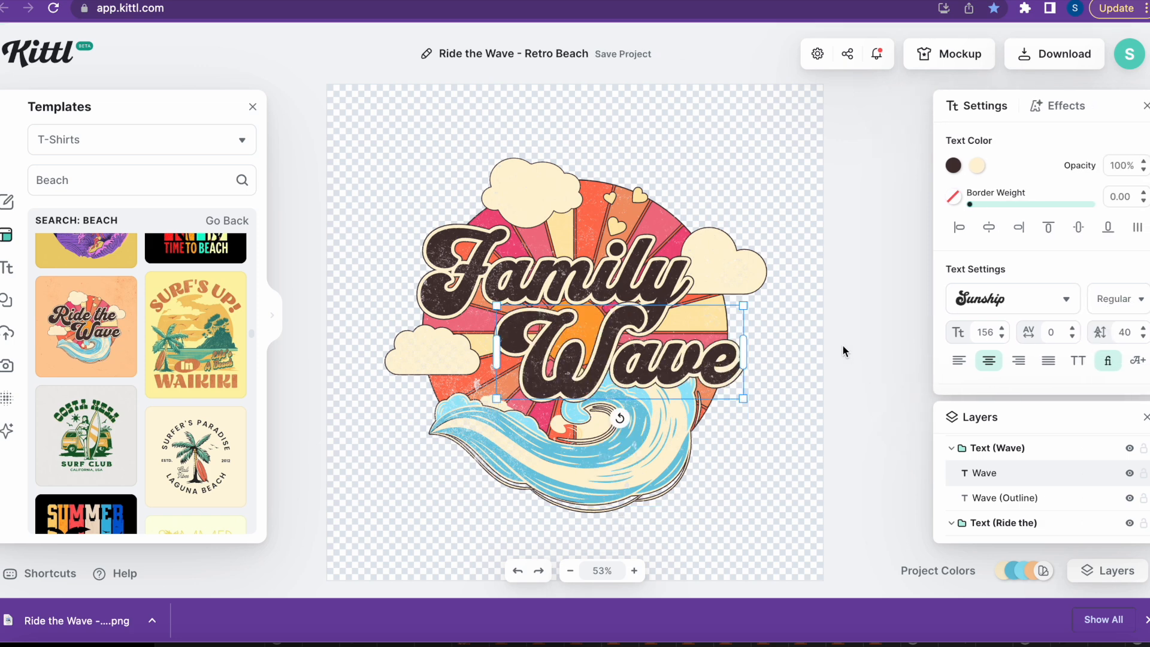
Step: Widen the text boxes of both Wave and Wave (Outline) equally by extending their left edges slightly outward
drag(494, 355, 475, 355)
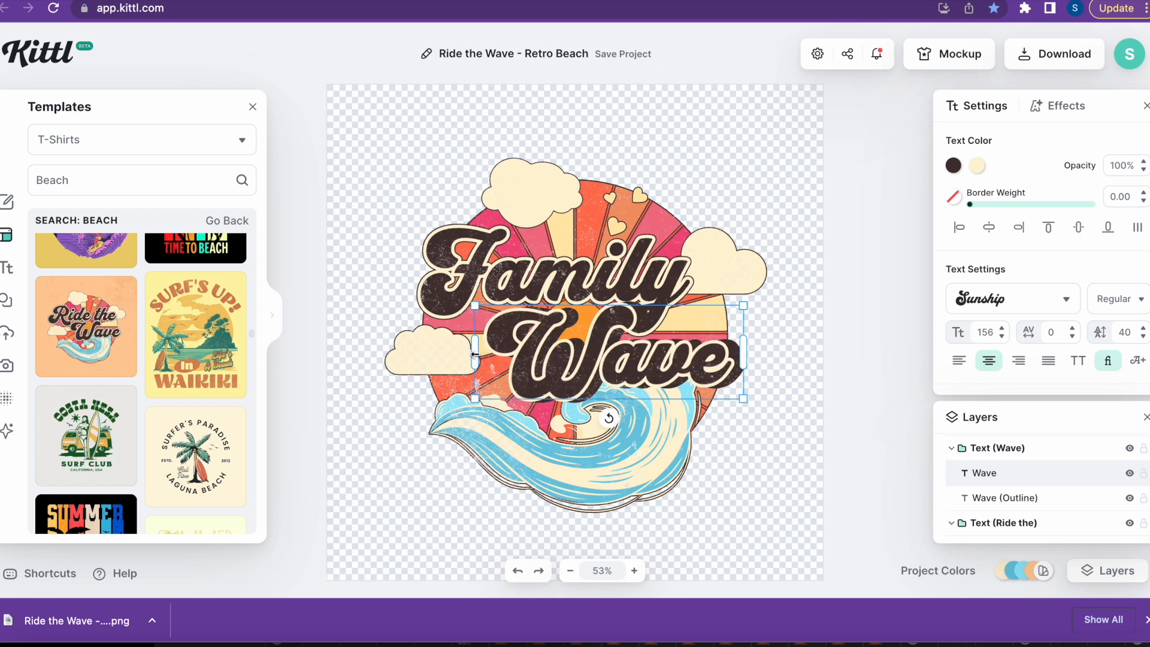
click(1049, 508)
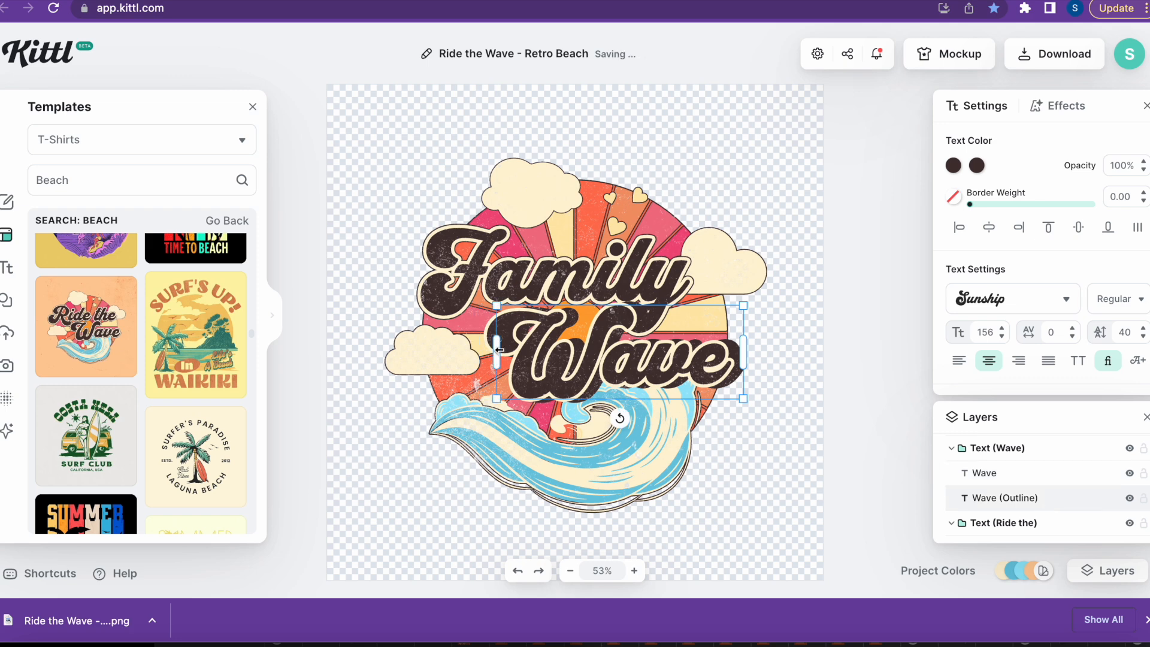
drag(499, 350, 476, 352)
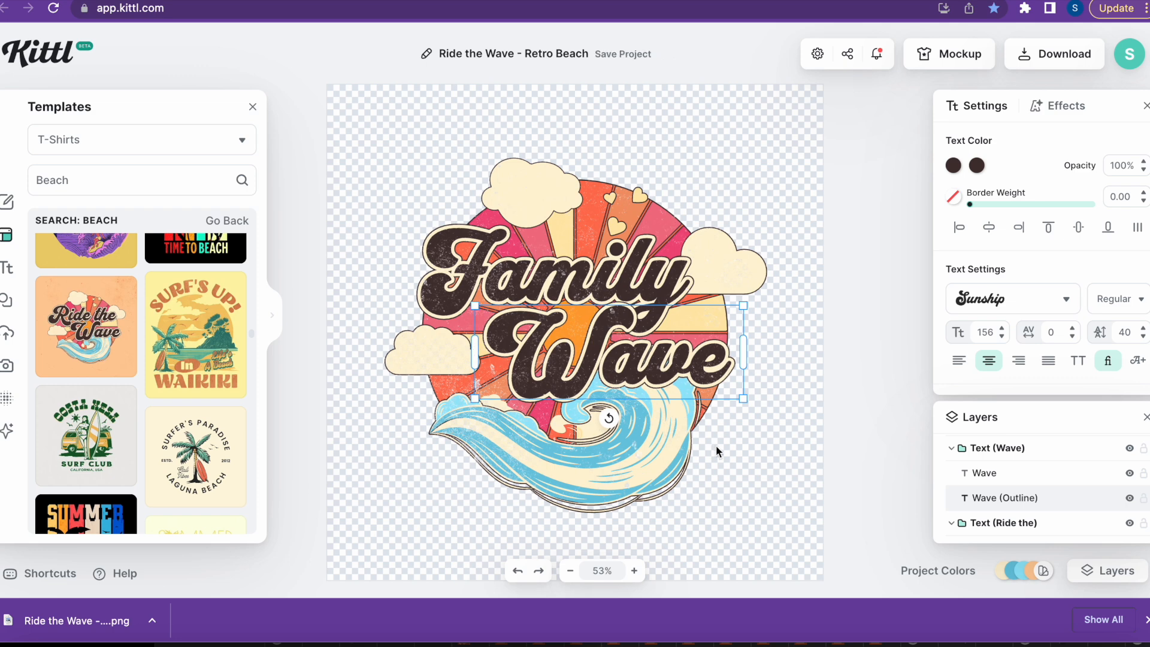
Step: Replace the wording of the main Wave text layer with "Vacay"
click(1023, 480)
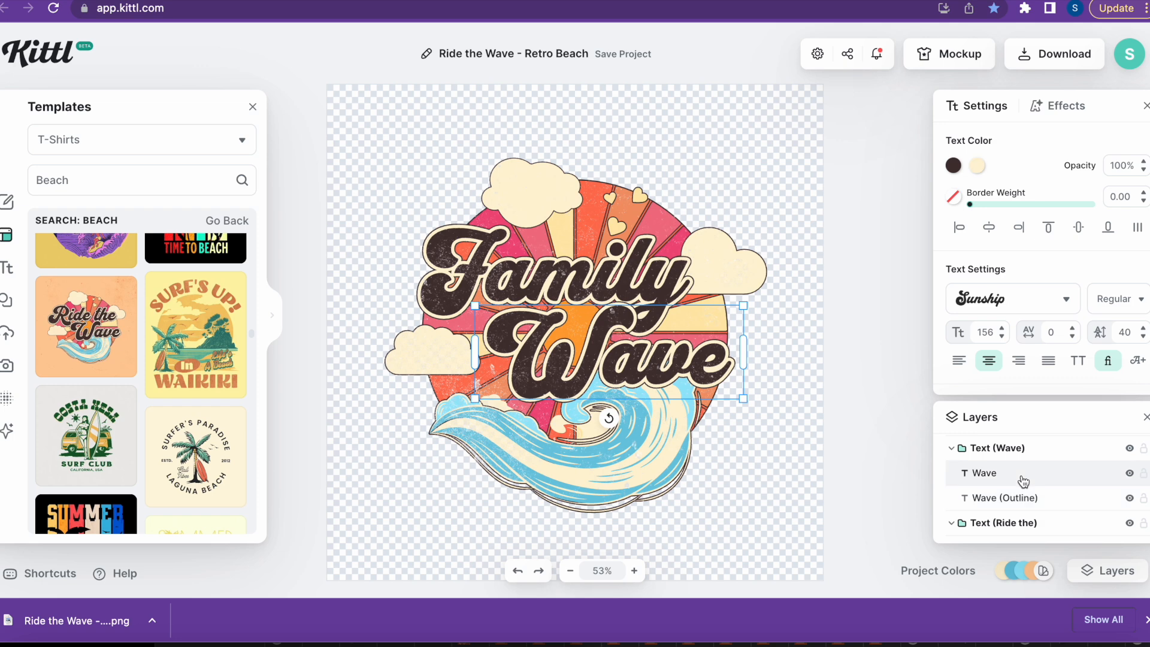
double_click(643, 356)
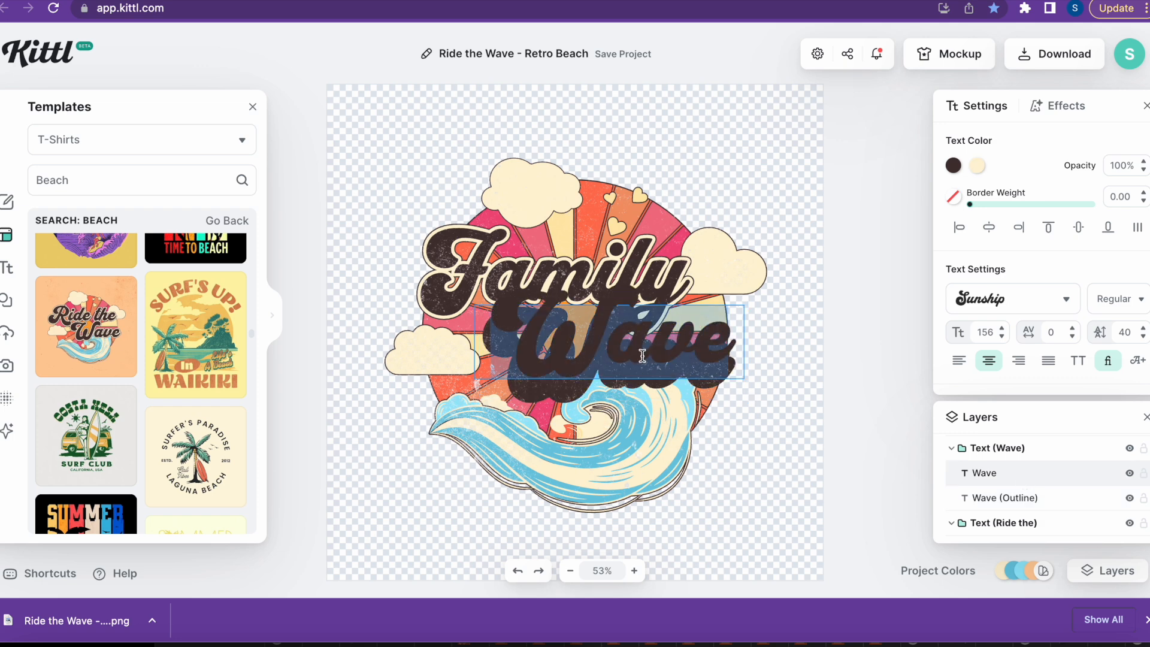
key(BackSpace)
text(Vacay)
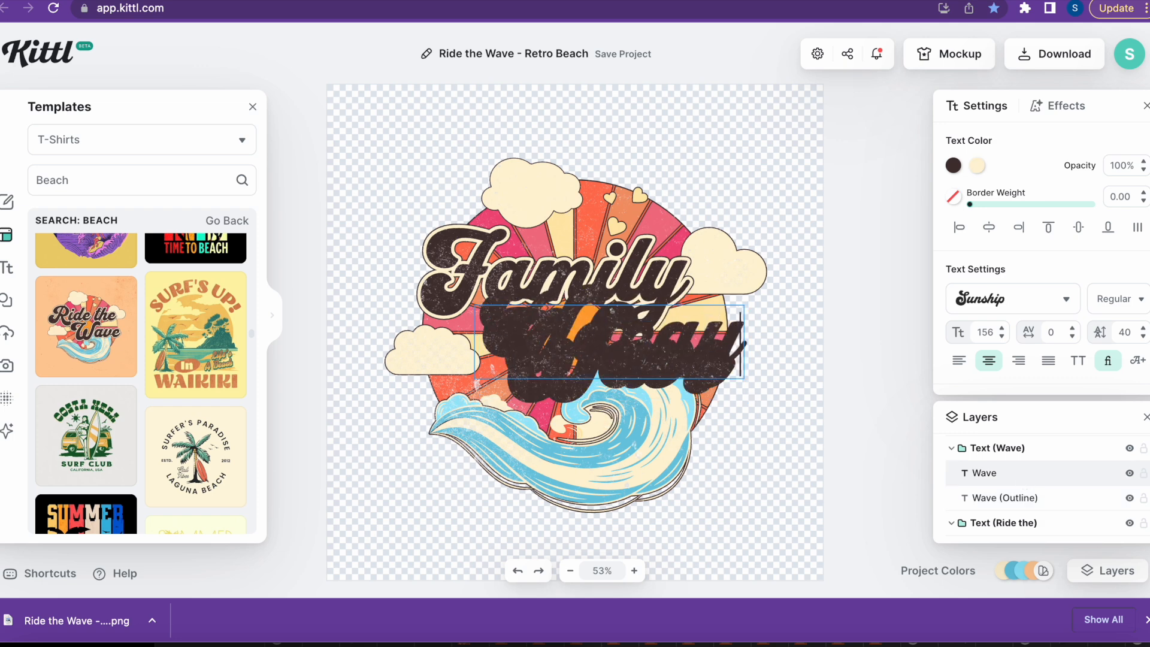
key(Escape)
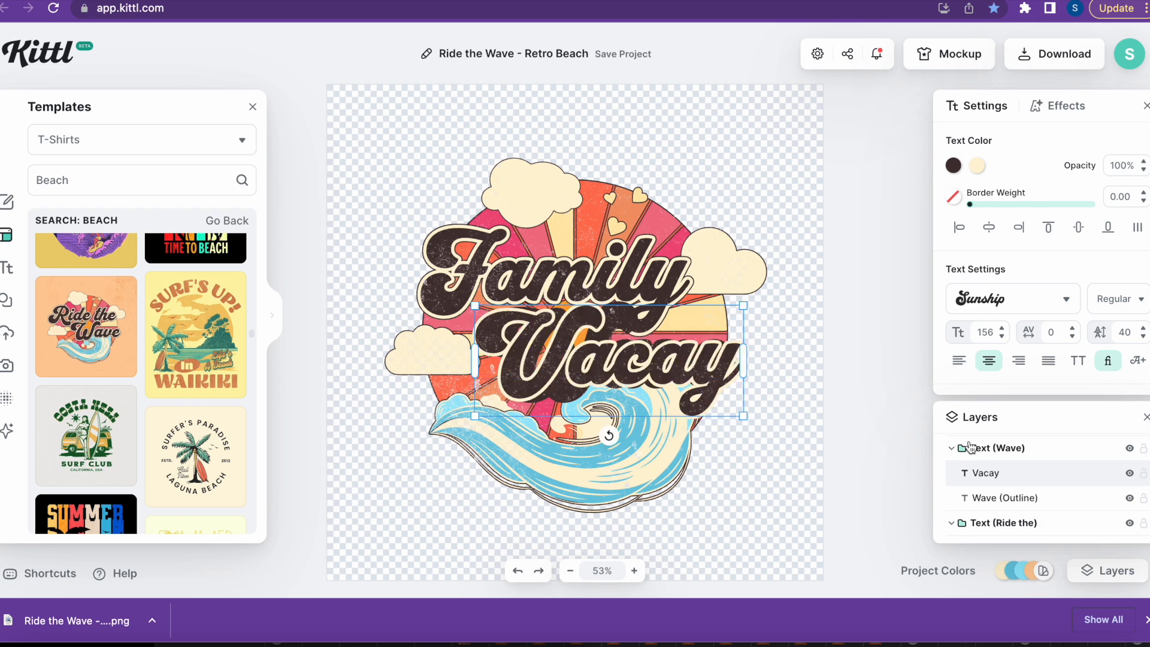
Step: Lock the Vacay text layer, replace the wording of the Wave (Outline) text with "Vacay", and deselect it
click(1143, 473)
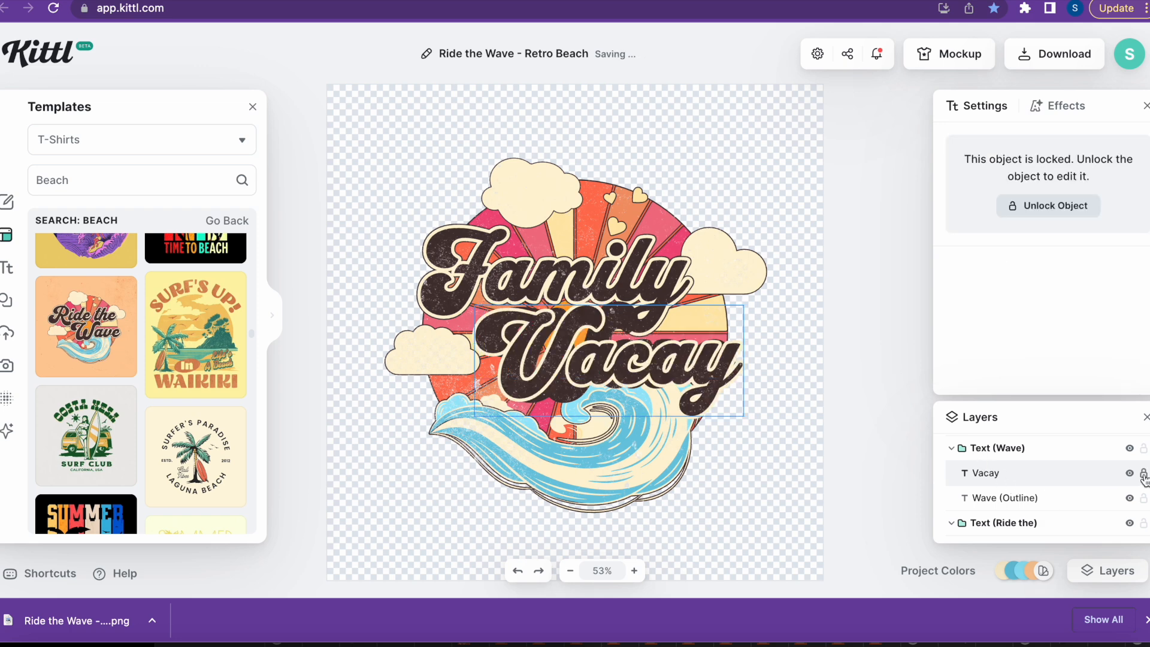
click(1074, 509)
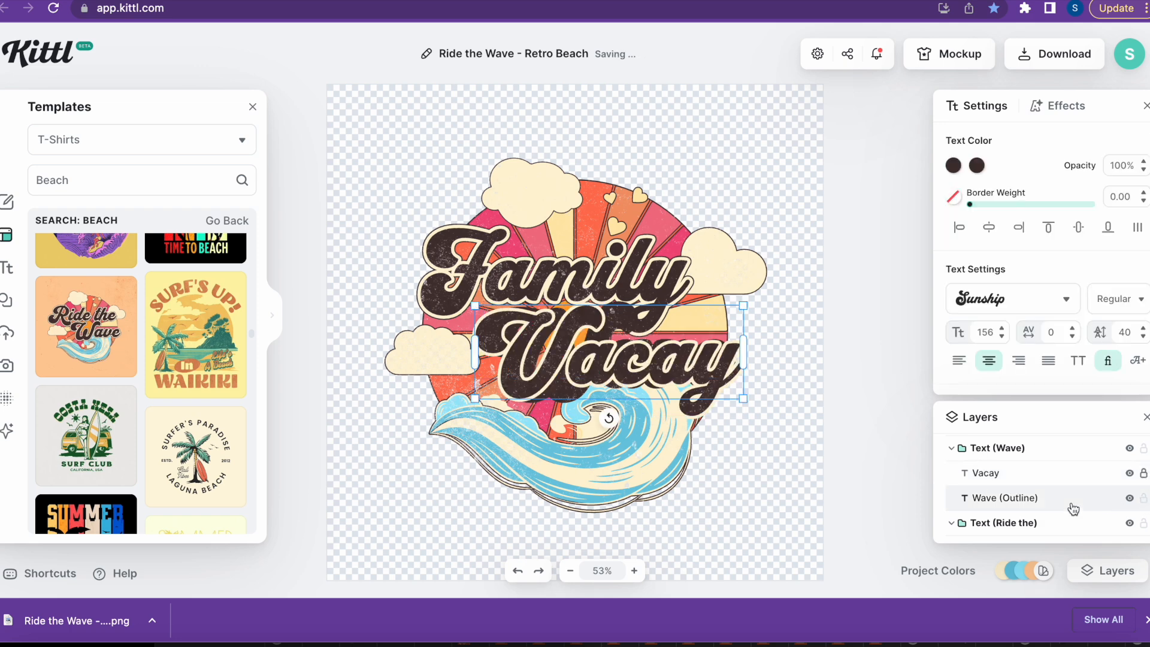
double_click(649, 363)
text(Vacay)
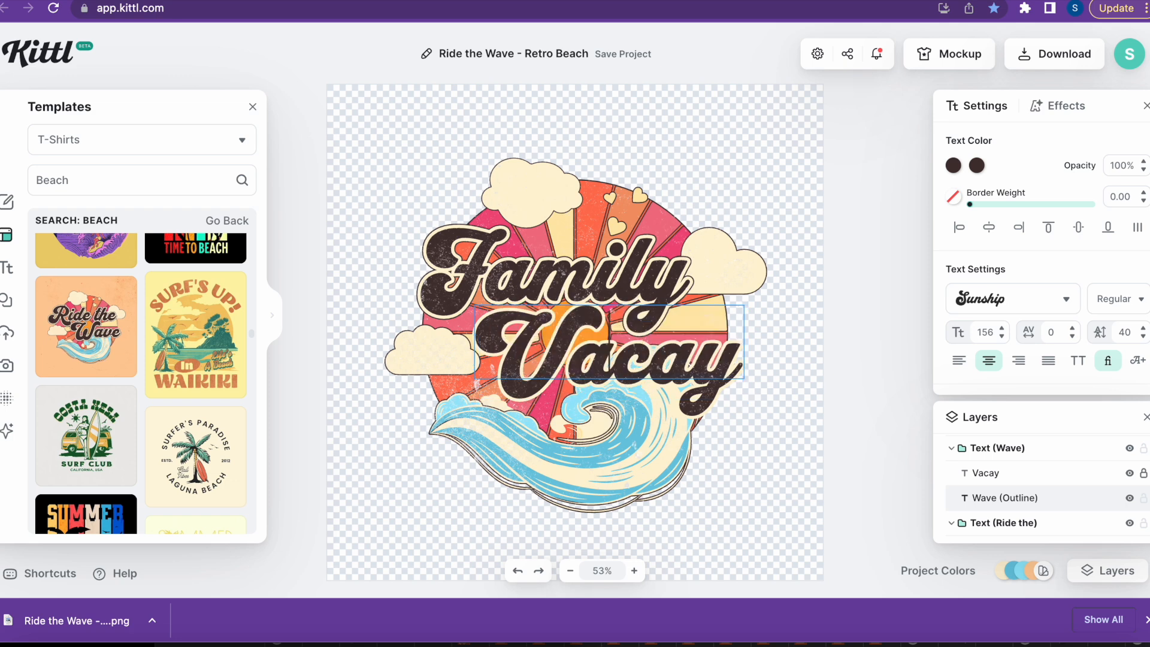
text(Vacay)
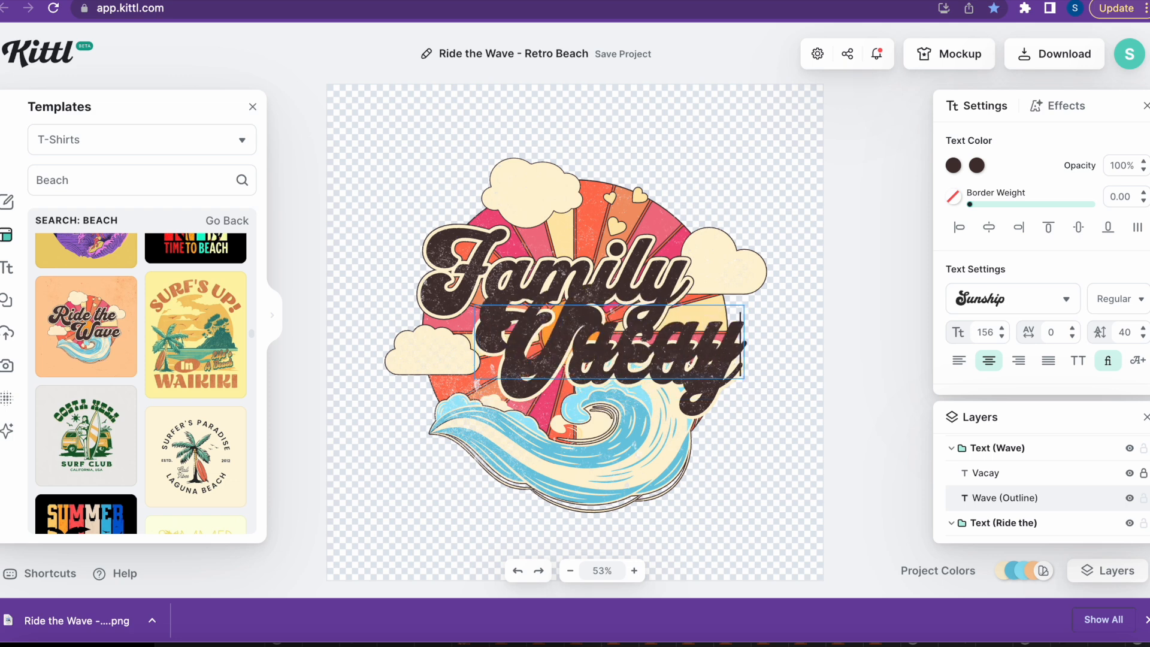
key(Escape)
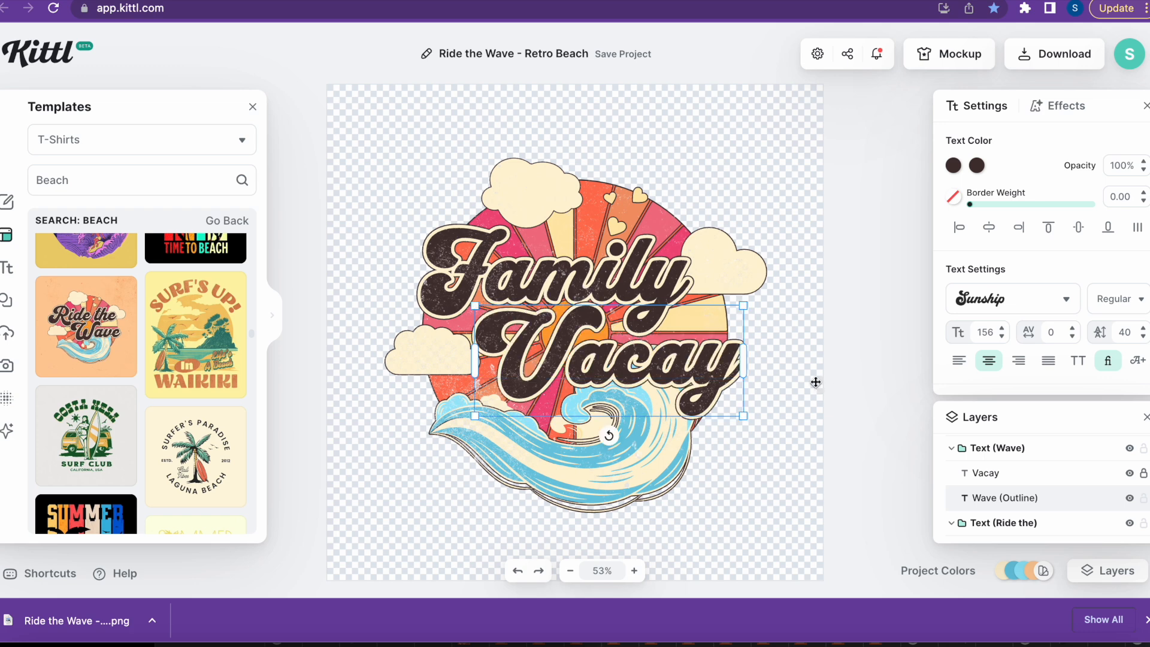
click(862, 432)
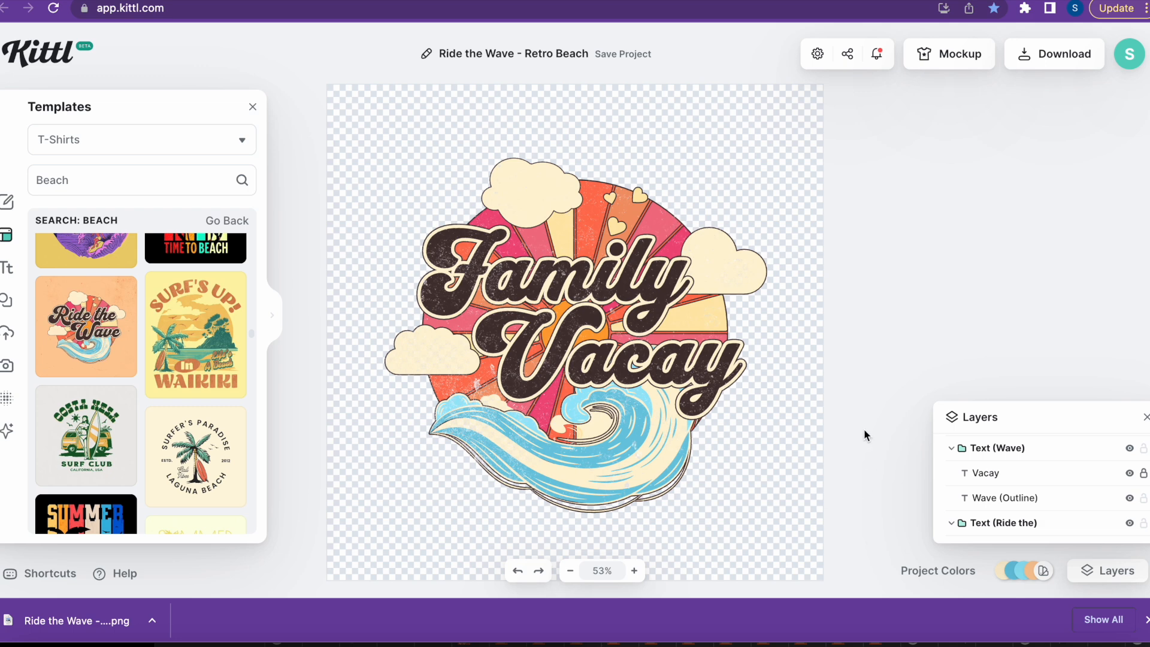
Step: Add a headline text above "Family" at the top of the sun graphic, then undo the narrowing of its text box
click(8, 271)
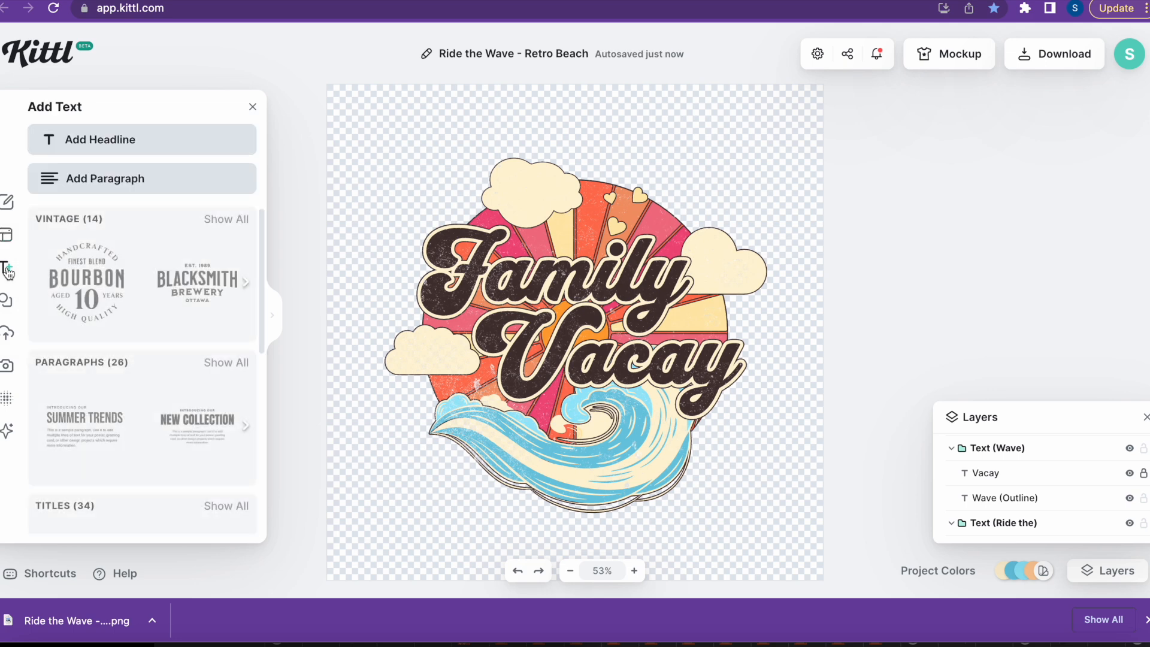
click(100, 144)
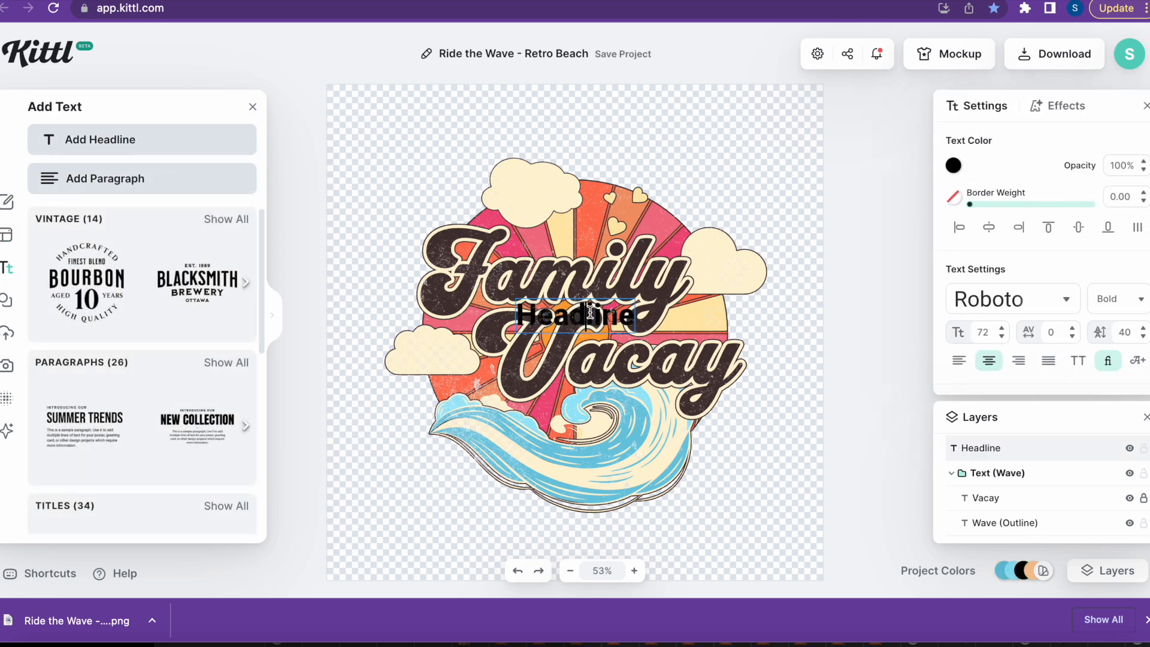
drag(514, 312, 514, 194)
drag(637, 197, 588, 196)
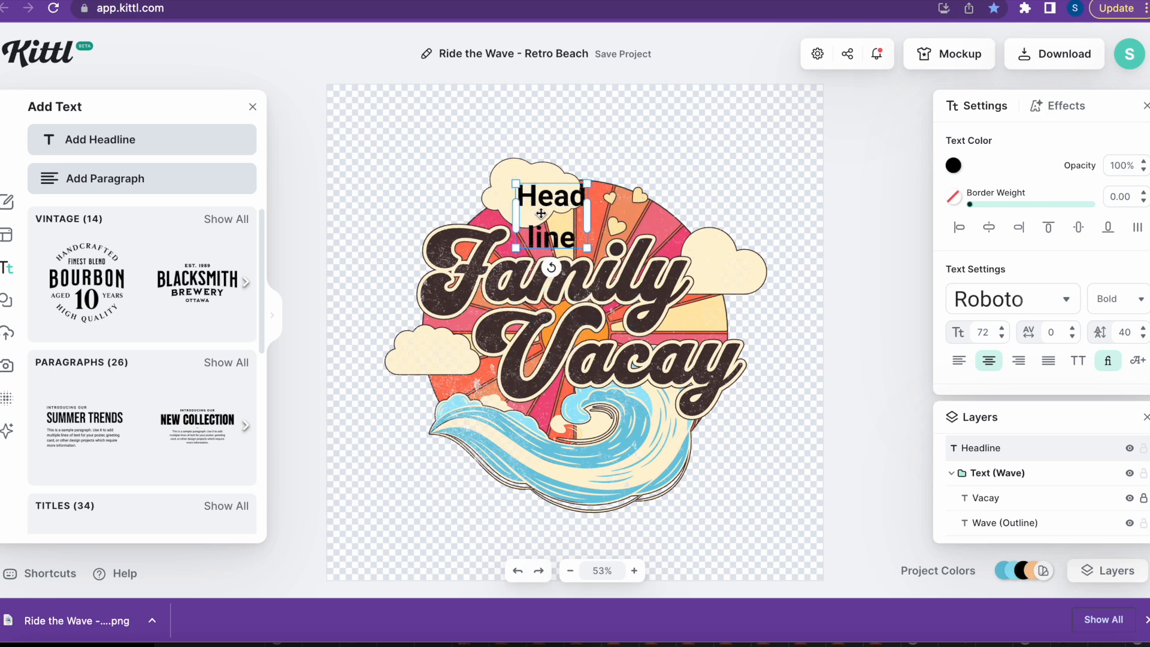
key(ctrl+z)
Step: Replace the new headline's wording with "2023"
key(BackSpace)
key(BackSpace)
key(BackSpace)
key(BackSpace)
key(BackSpace)
key(BackSpace)
key(BackSpace)
key(BackSpace)
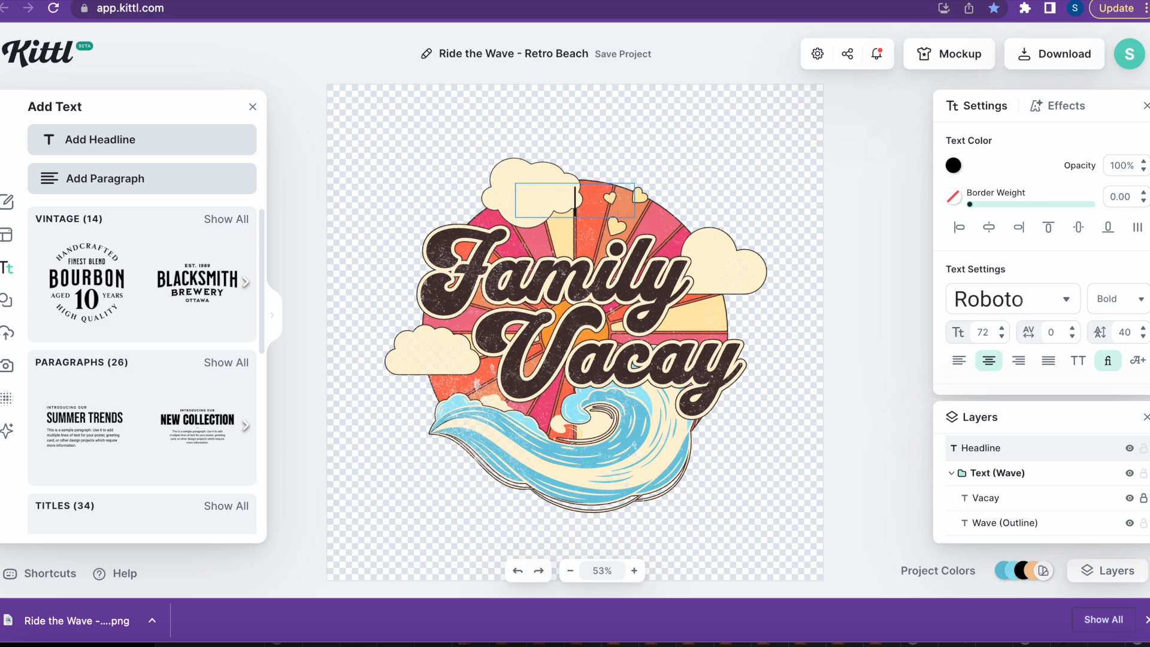
text(2023)
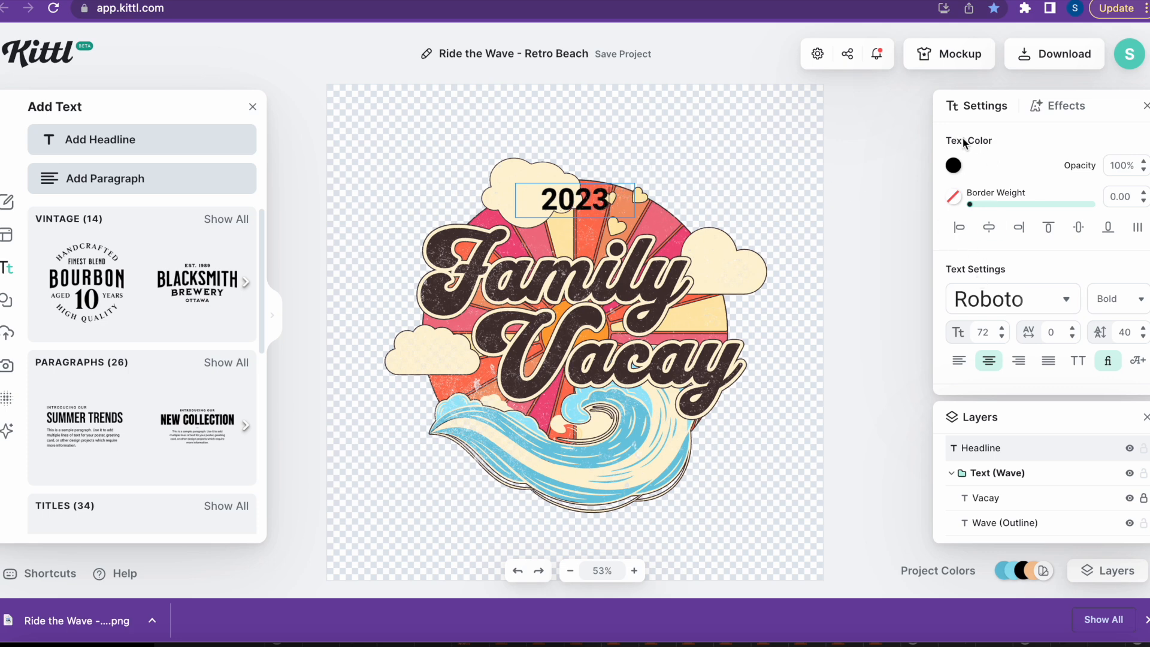
Step: Recolor the "2023" text to the document's dark brown (463232) and move it onto the cloud above "Family"
click(954, 167)
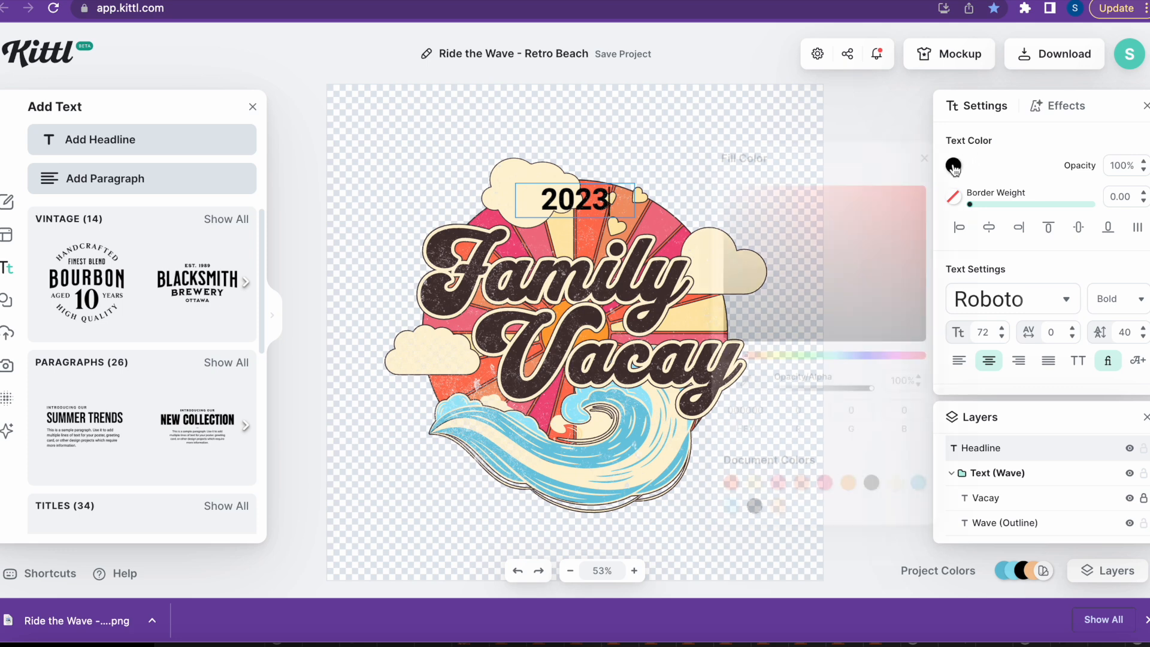
click(874, 486)
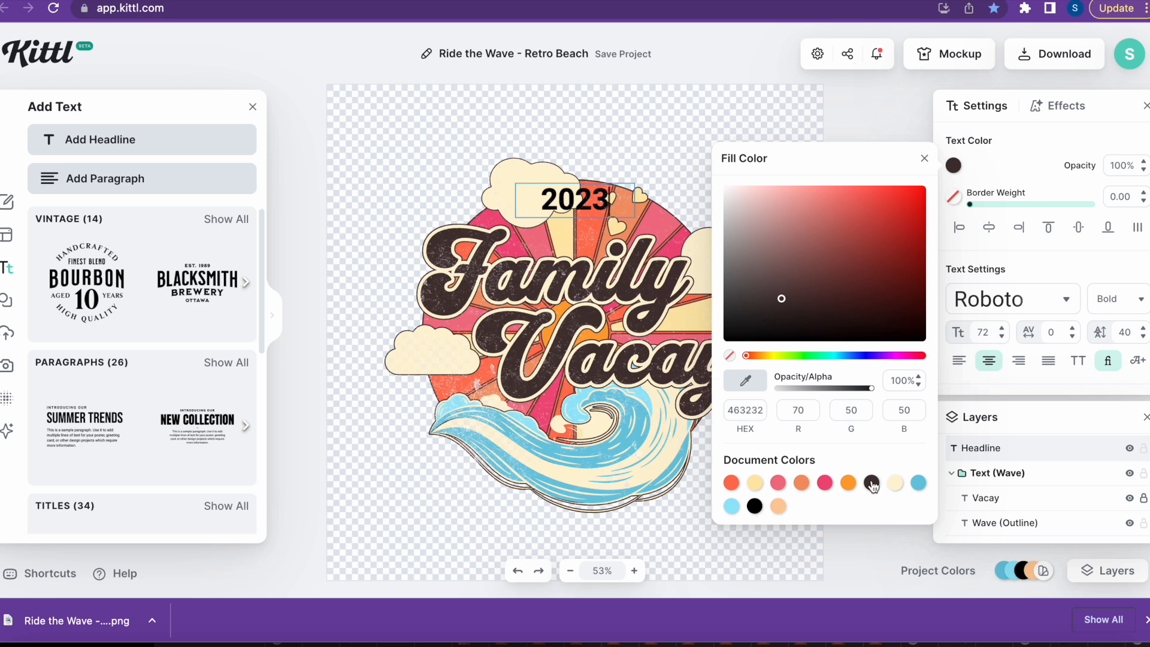
click(868, 542)
mouse_move(544, 190)
mouse_down()
mouse_move(525, 182)
mouse_move(525, 195)
mouse_up()
Step: Try the Sunship and Blackriver typefaces on "2023", searching for "vintage" fonts, and apply Signmaster Basic
click(1066, 299)
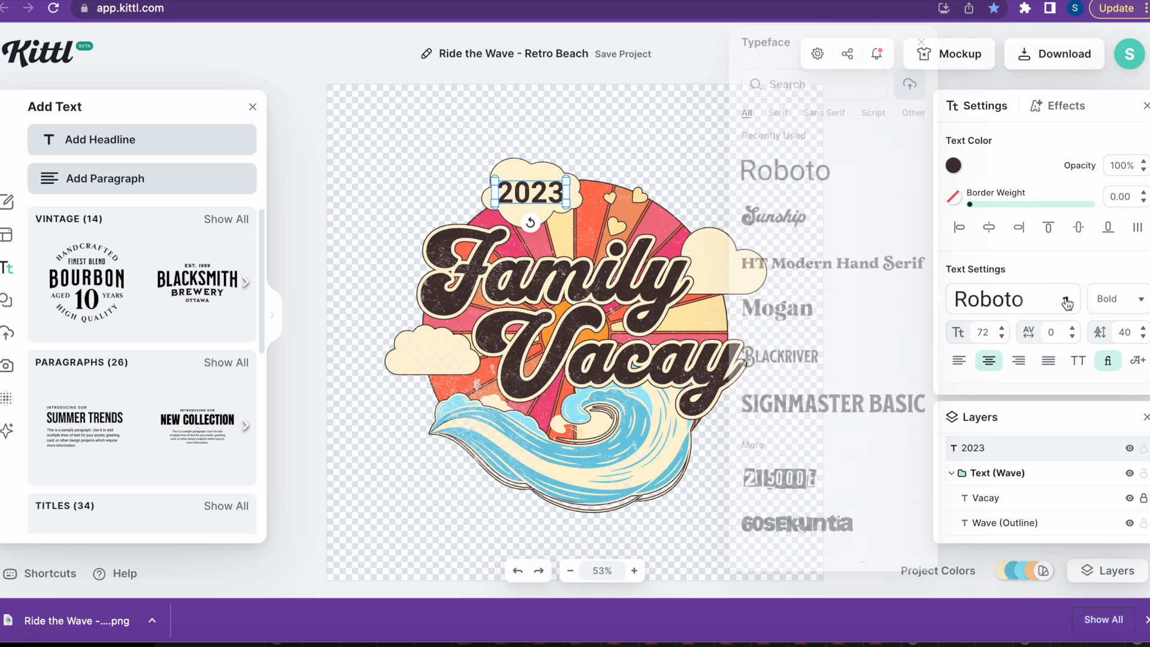
click(813, 219)
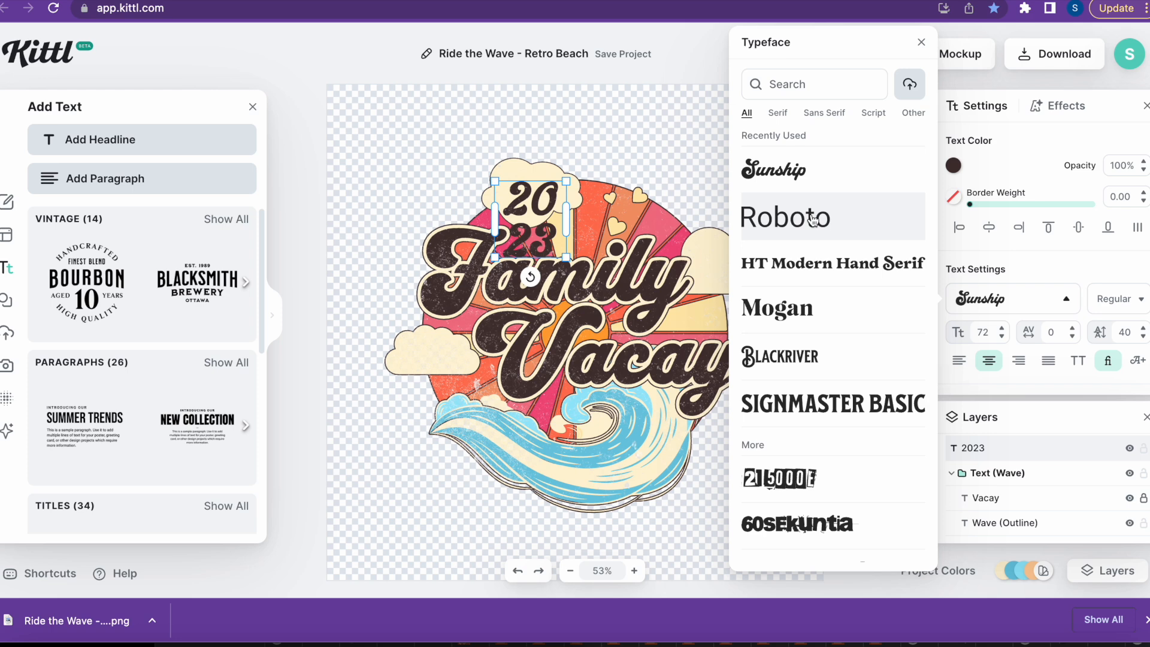
click(794, 82)
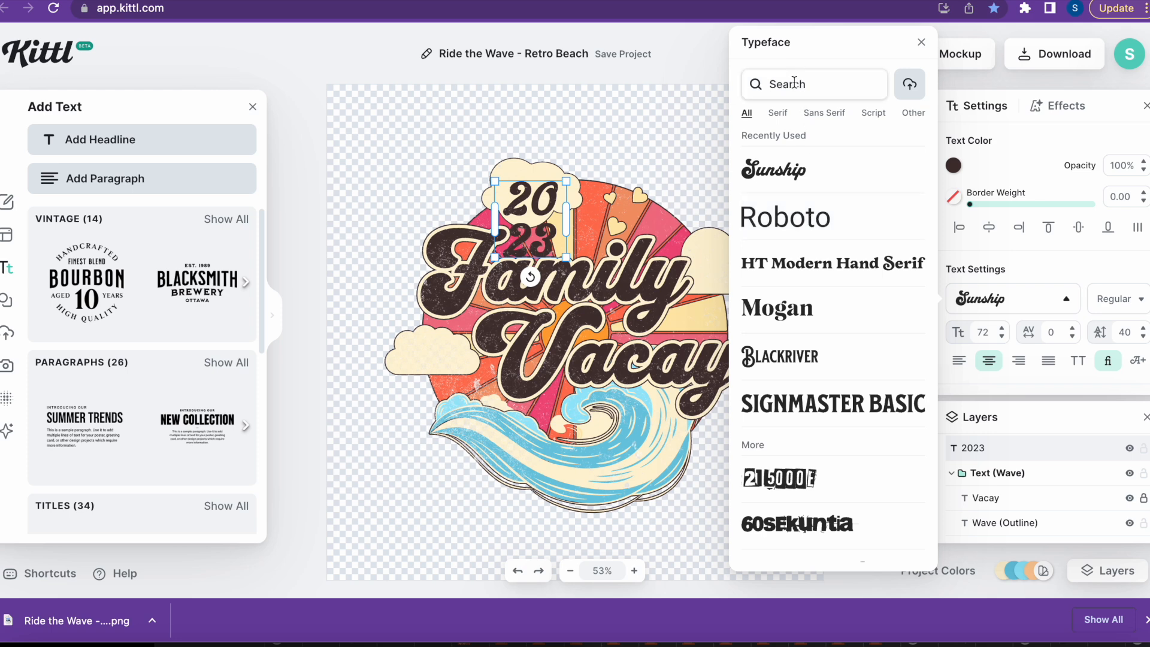
text(vintage)
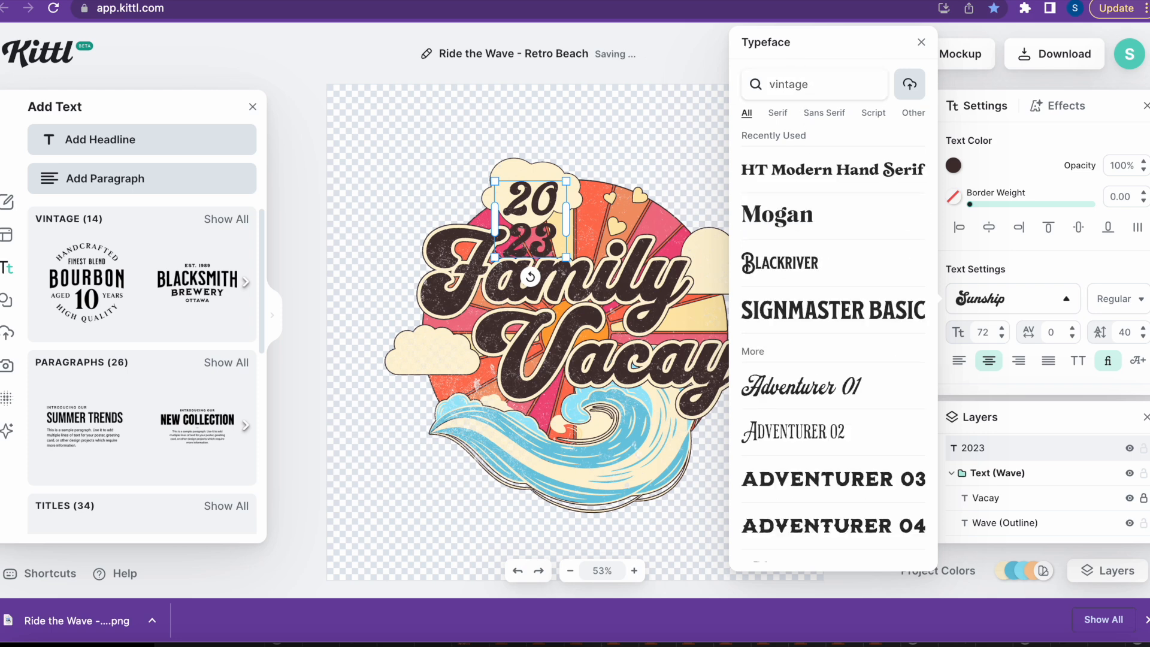
click(857, 267)
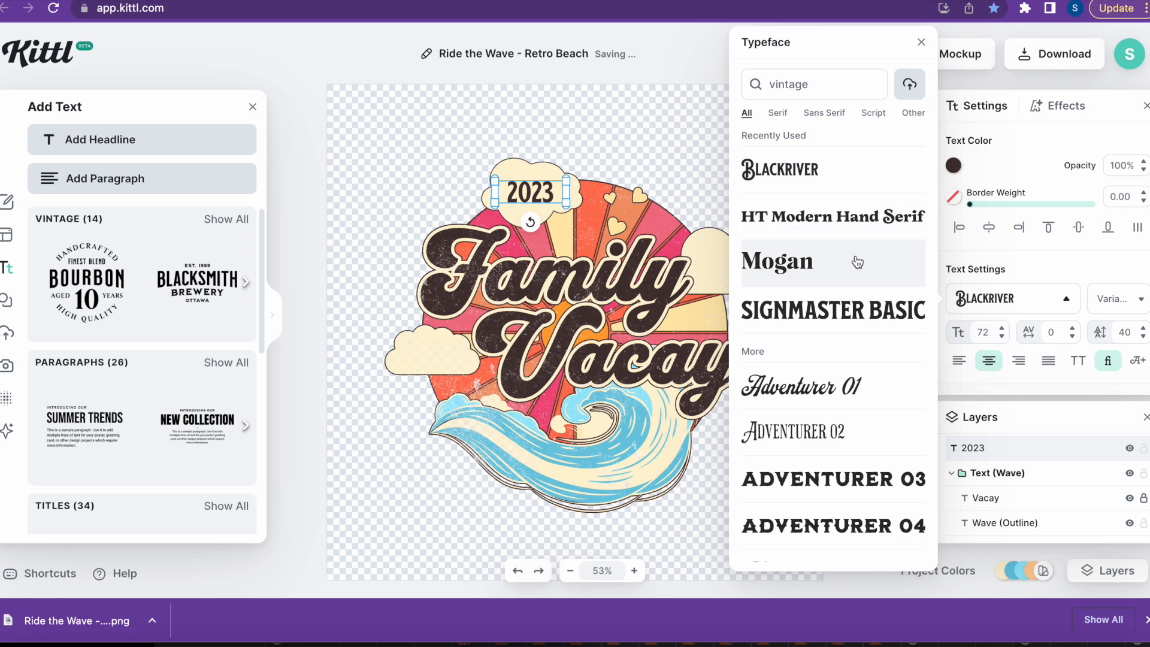
scroll(857, 279, down, 1)
click(859, 277)
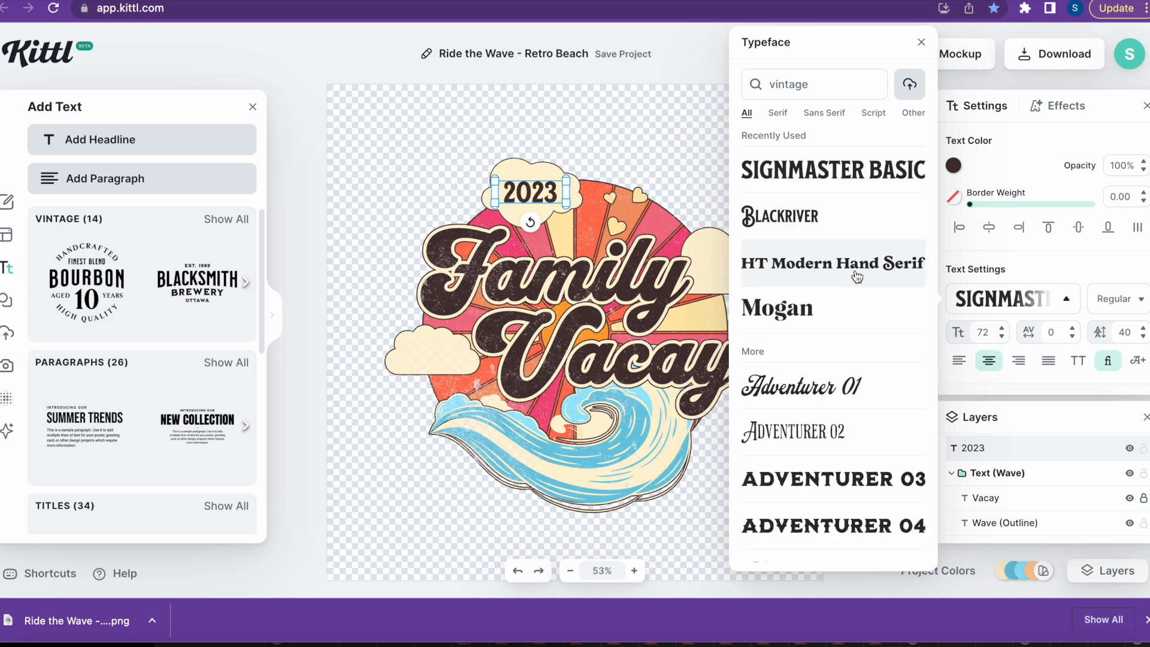
Step: Widen the "2023" text box across the cloud and scale the text up to size 84
mouse_move(570, 196)
mouse_down()
mouse_move(585, 194)
mouse_move(531, 193)
mouse_move(599, 193)
mouse_move(553, 192)
mouse_up()
double_click(547, 192)
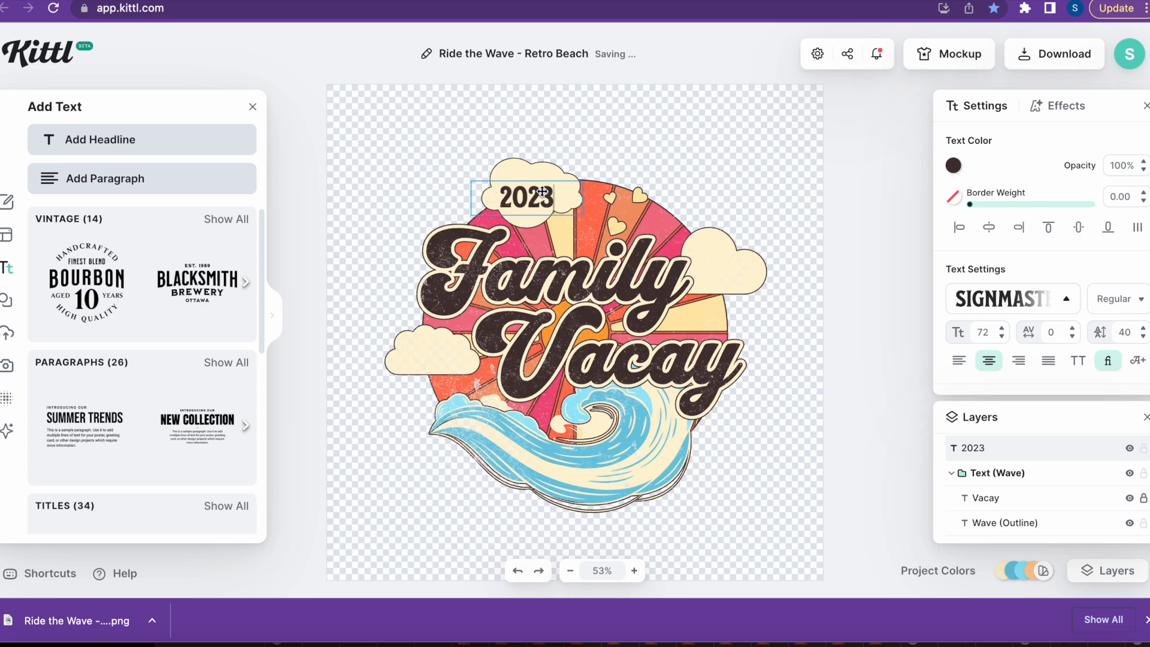
key(Escape)
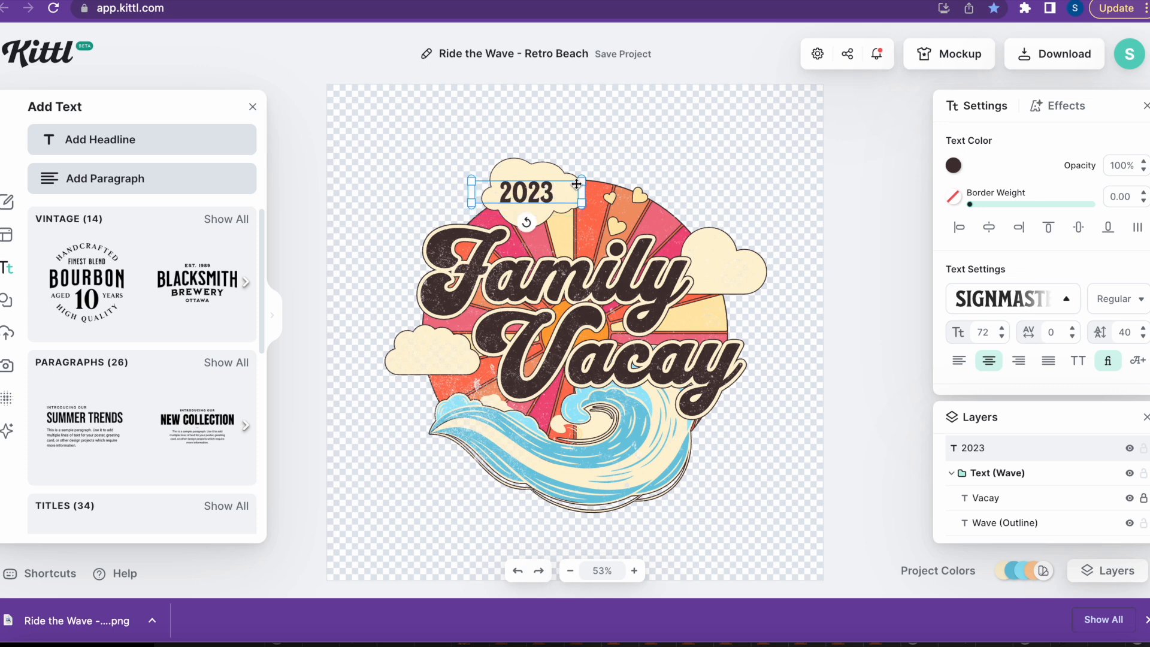
drag(583, 178, 553, 195)
double_click(545, 195)
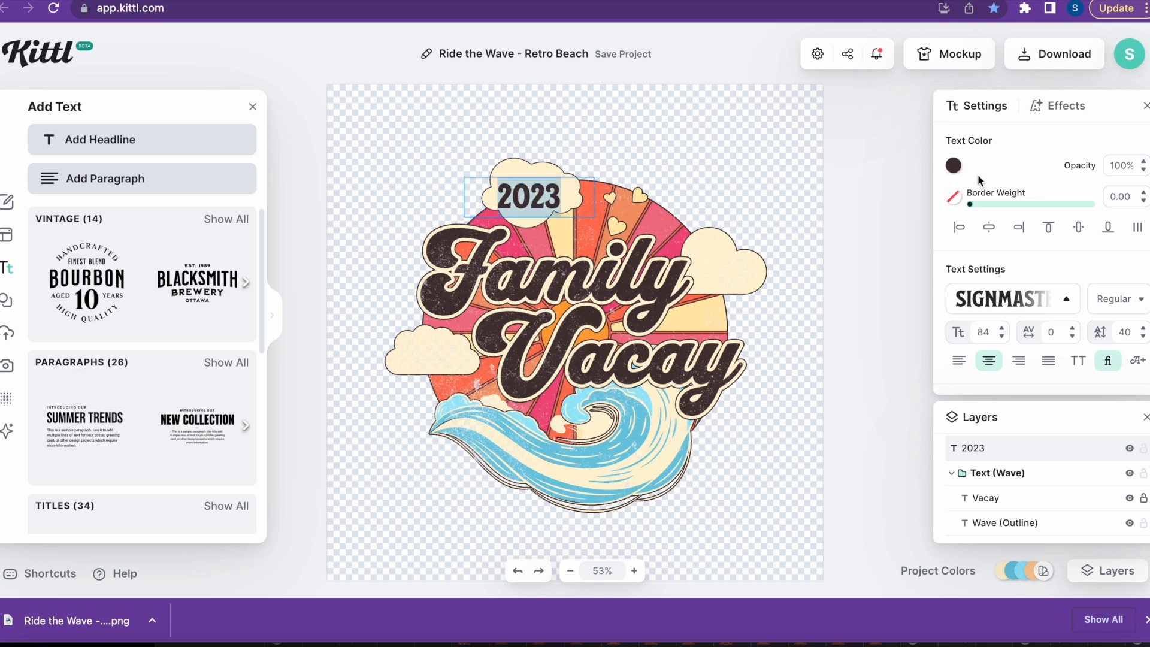
Step: Set the font size of the "2023" text to 100
click(1002, 329)
click(1002, 328)
click(1003, 329)
click(1003, 329)
click(1002, 329)
click(1003, 329)
click(1003, 329)
click(1002, 329)
click(1002, 329)
click(1003, 329)
click(1003, 329)
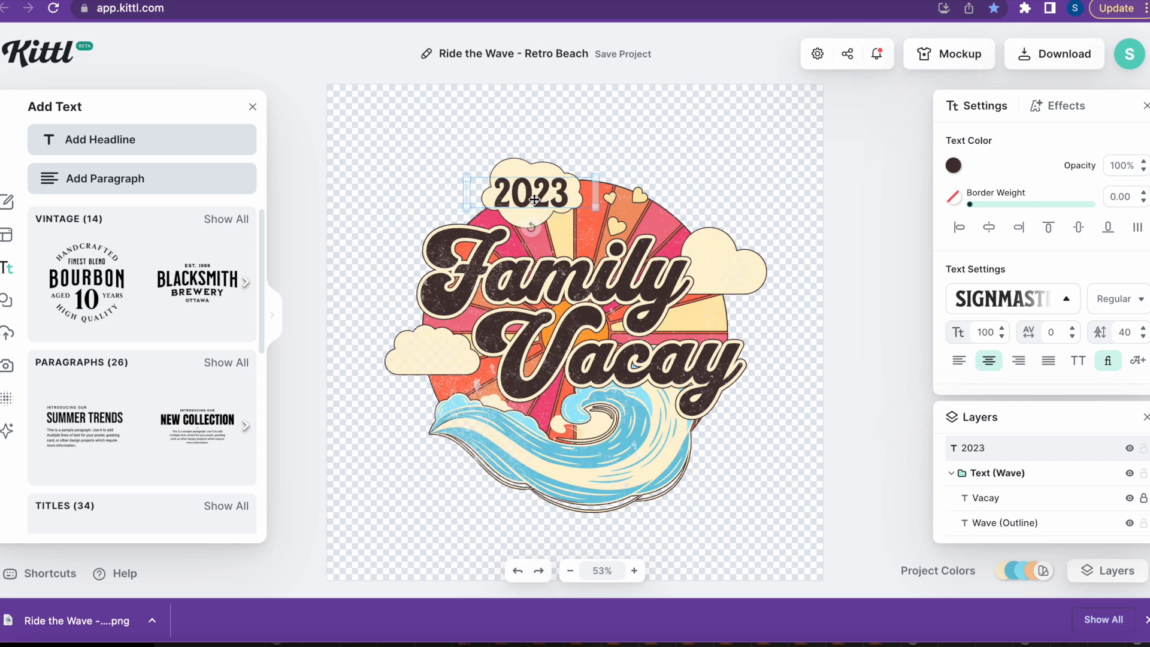
Step: Nudge the "2023" text until it sits centered in its cloud, and deselect it
drag(534, 198, 535, 198)
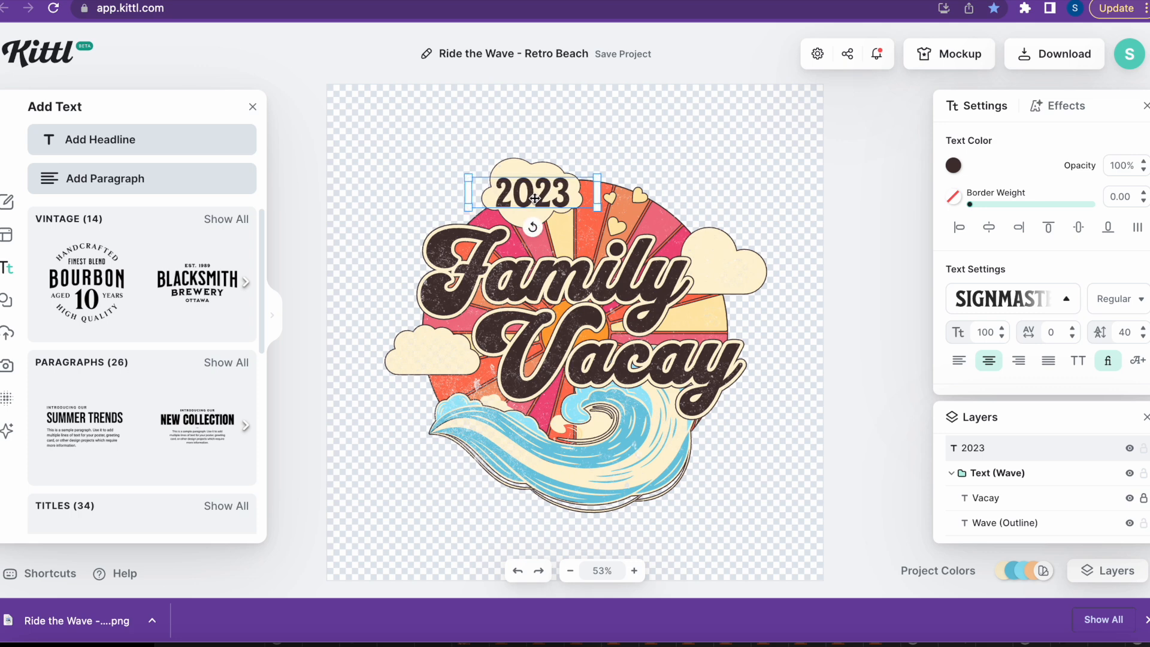
click(718, 160)
click(550, 193)
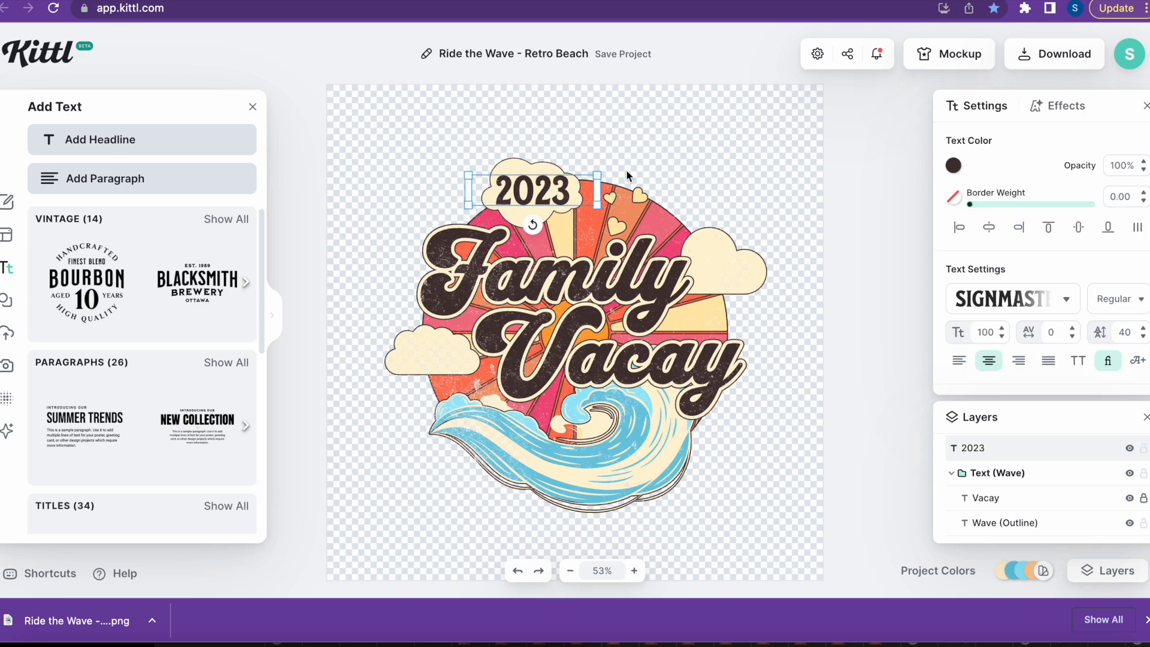
click(699, 159)
click(550, 187)
drag(550, 187, 548, 187)
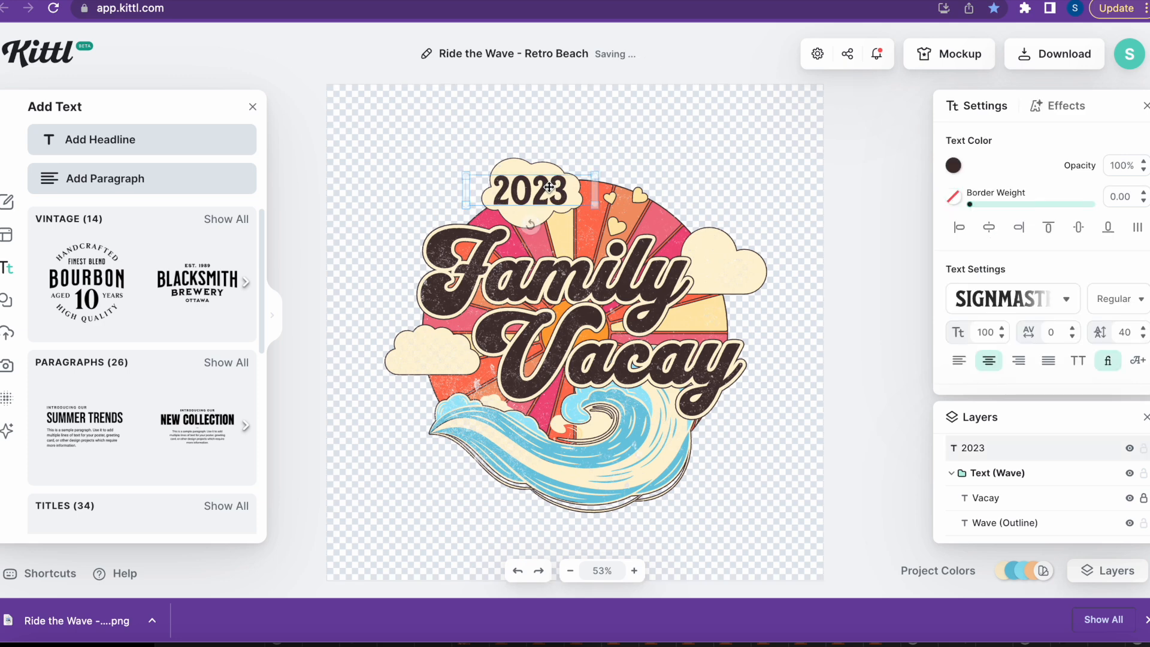
click(700, 170)
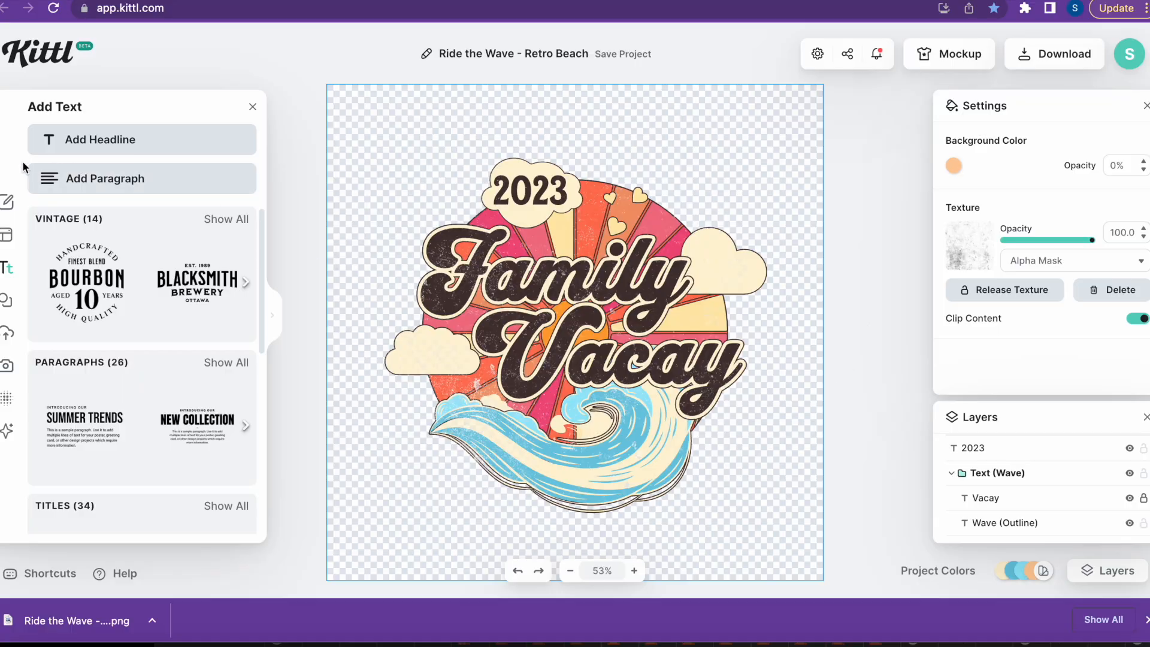
Step: Add another headline text in the empty area above the design and change its wording to "Key's Trip"
click(84, 142)
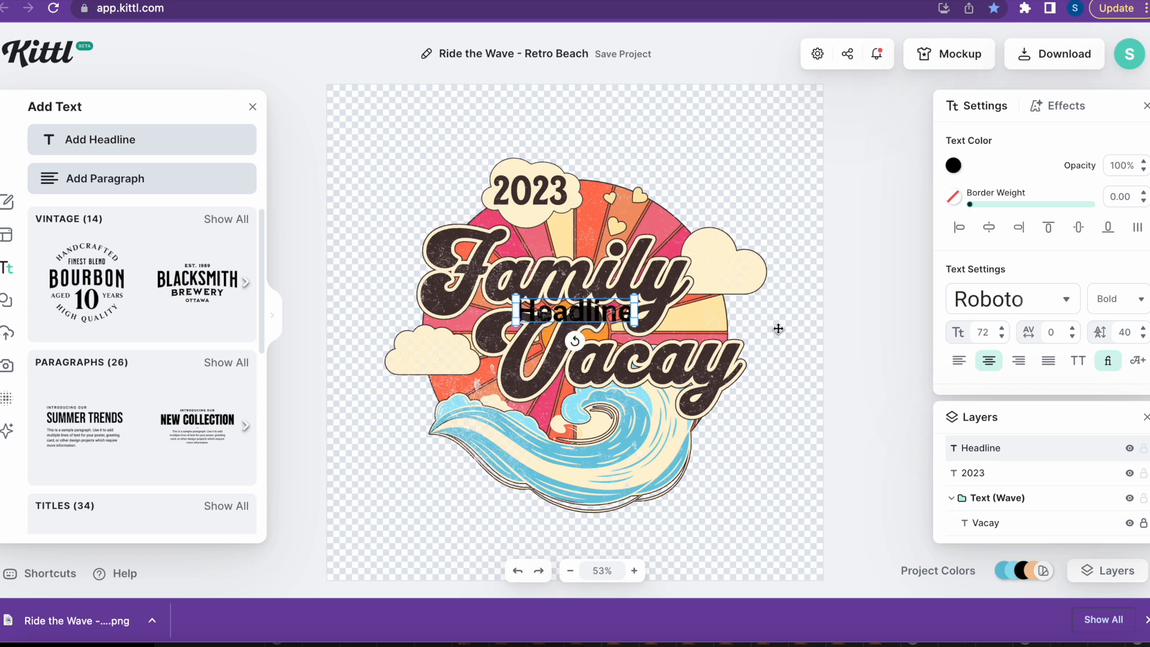
drag(558, 318, 530, 125)
double_click(563, 124)
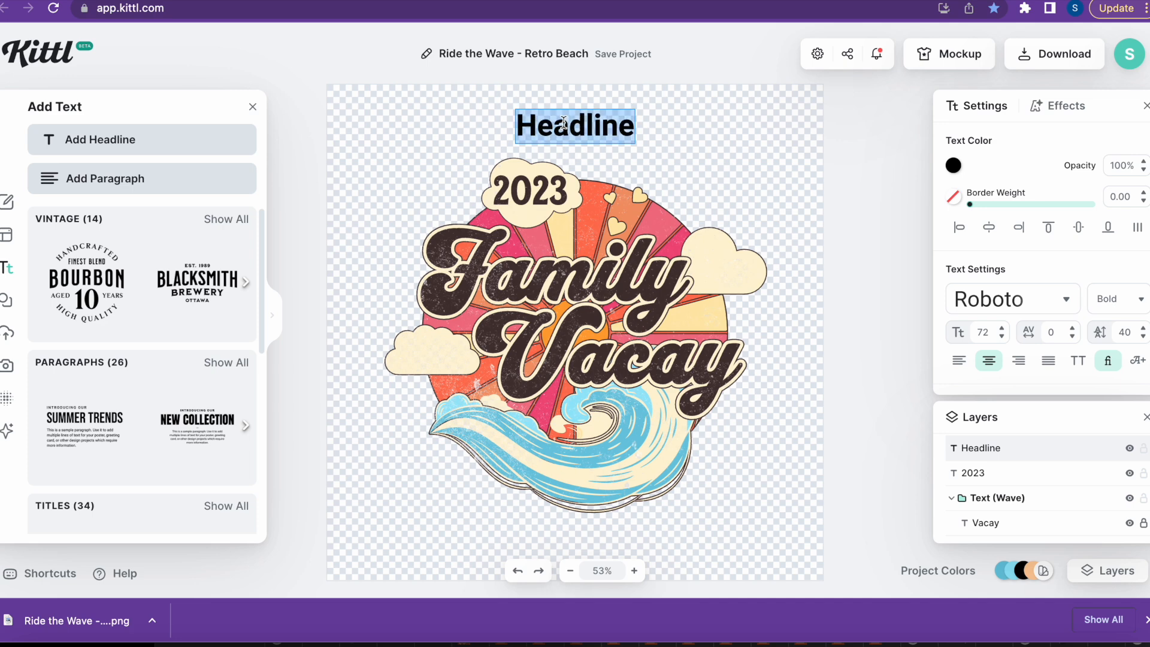
text(Key)
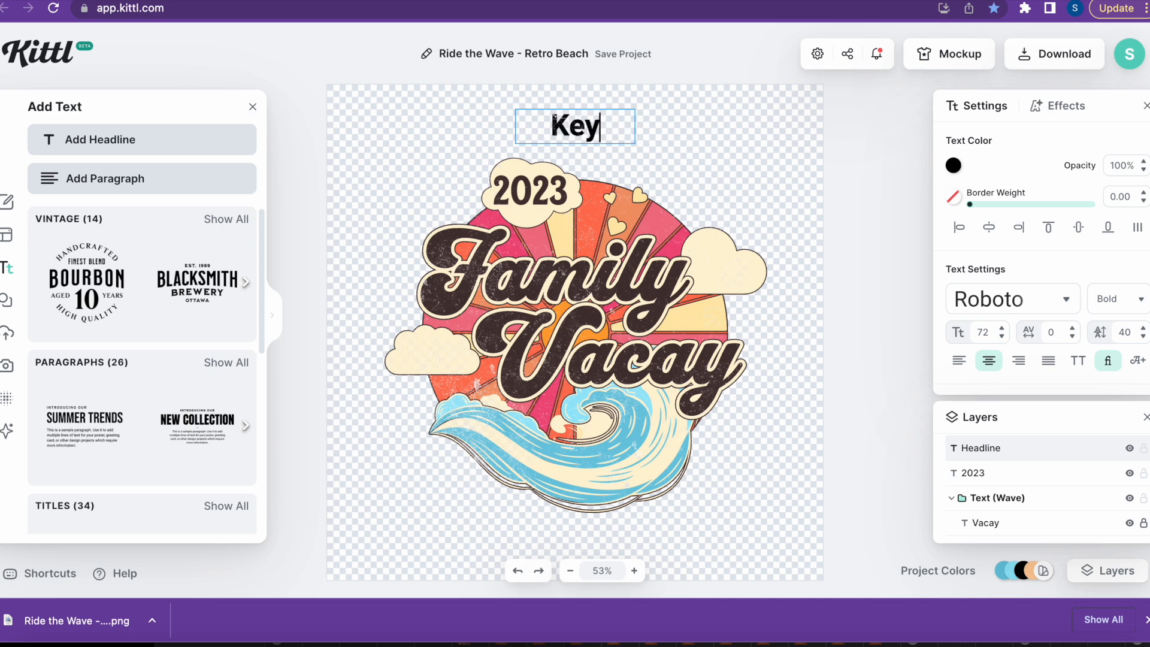
text('s Trip)
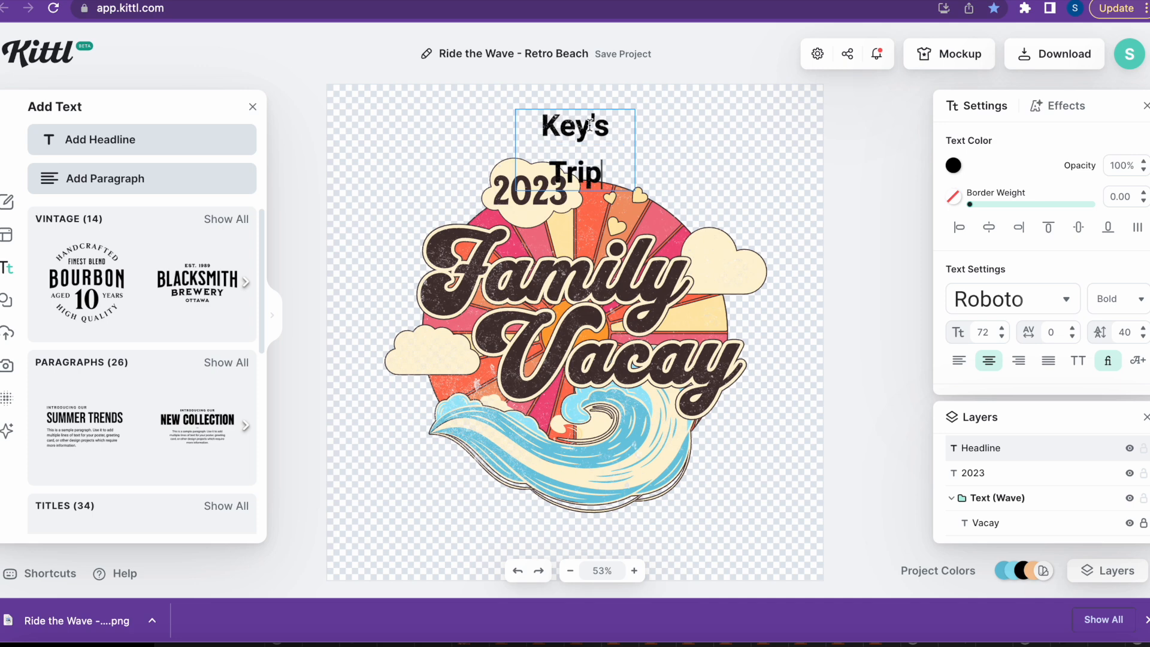
Step: Apply the Signmaster Basic typeface to the "Key's Trip" text
drag(623, 157, 540, 142)
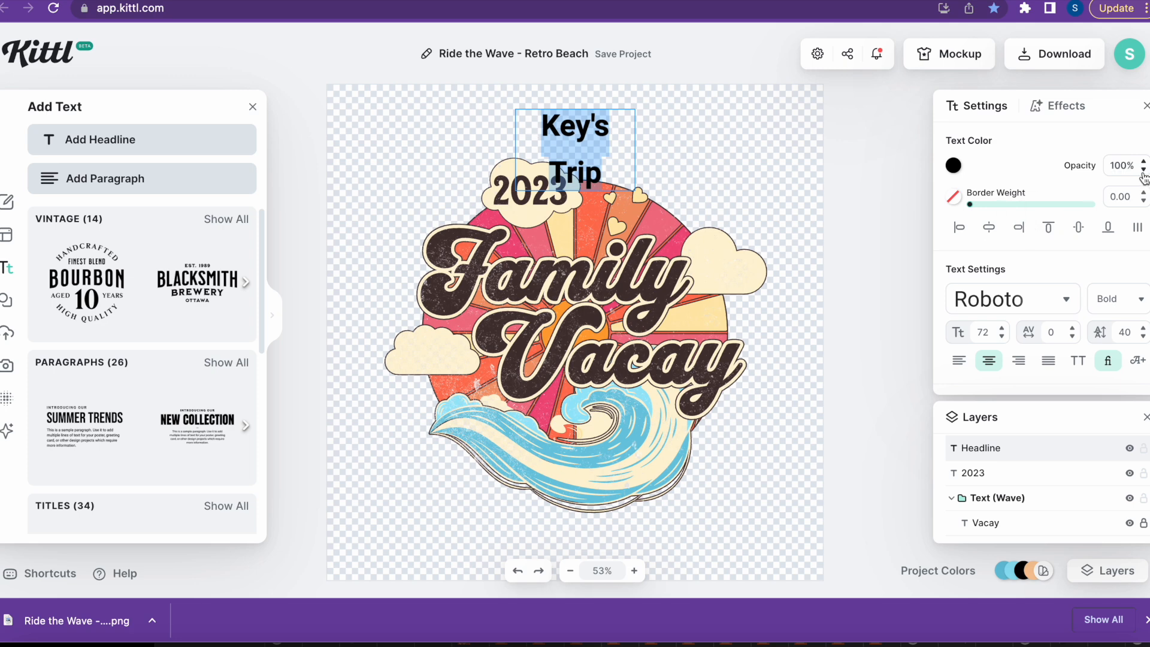
click(1065, 301)
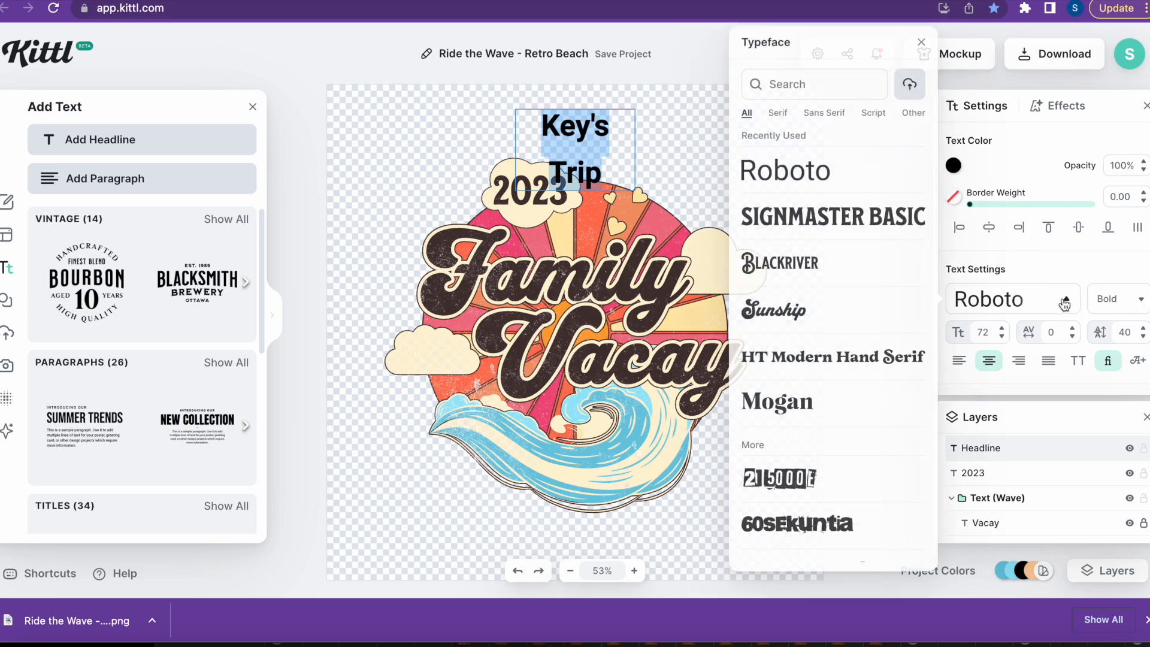
click(884, 215)
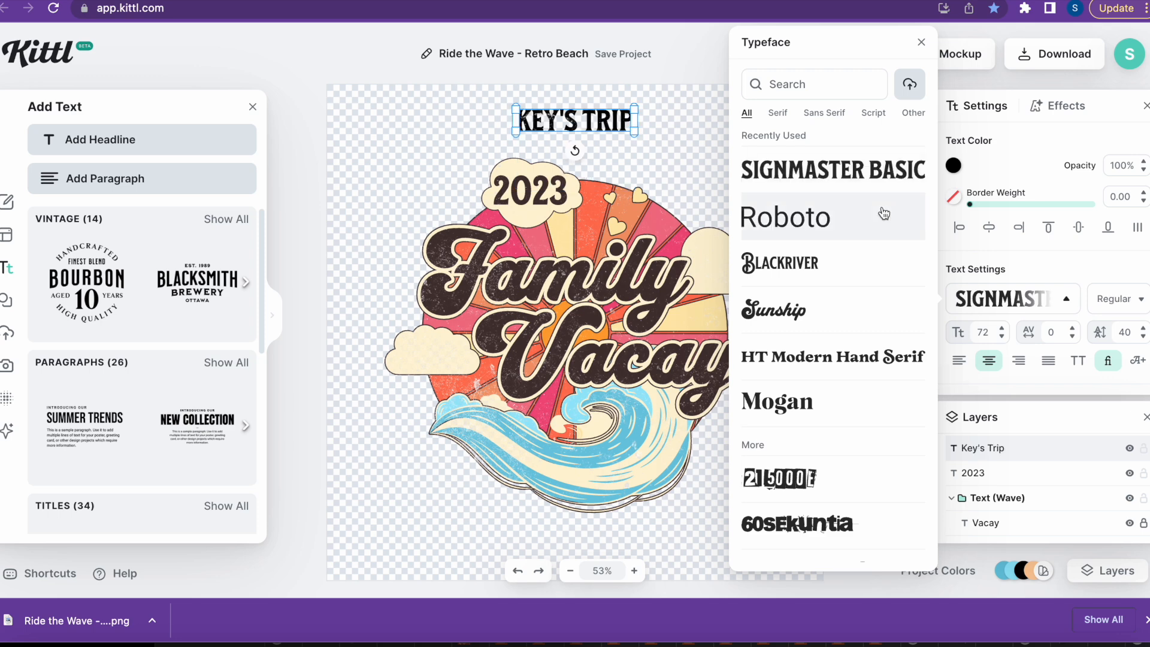
Step: Widen the "Key's Trip" text box to span most of the canvas and center it horizontally above the design
drag(637, 119, 853, 120)
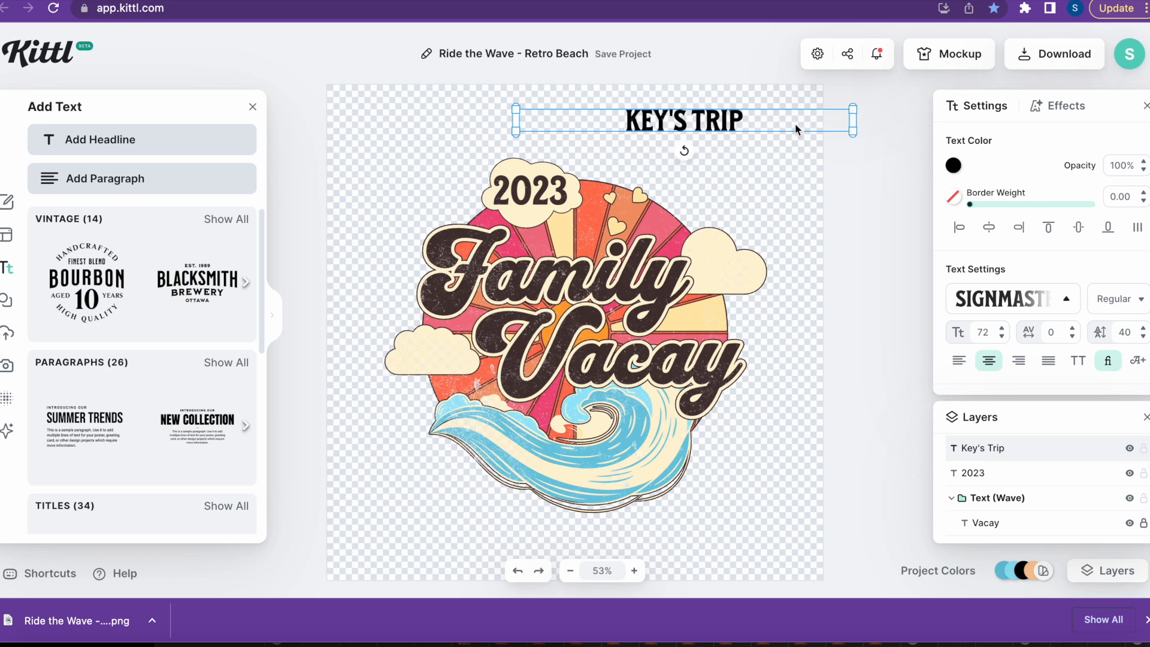
drag(705, 119, 642, 112)
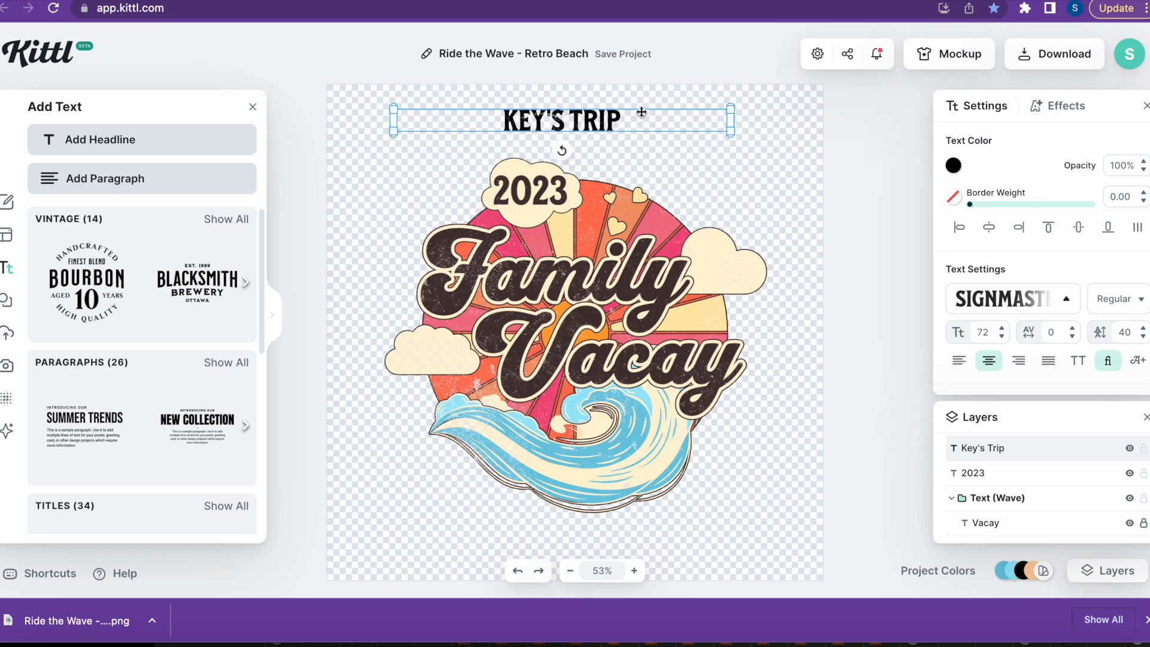
drag(730, 120, 818, 120)
drag(637, 122, 610, 122)
Step: Select the whole "Key's Trip" text and set its font size to 167
click(644, 120)
click(636, 117)
double_click(627, 117)
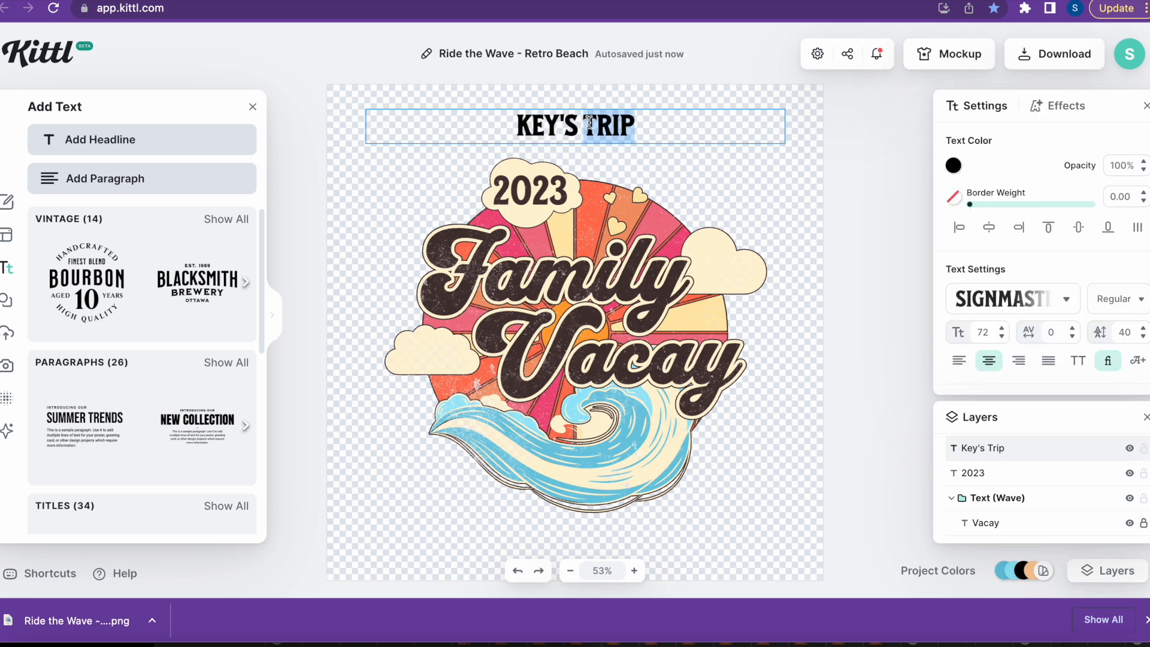
drag(642, 126, 485, 130)
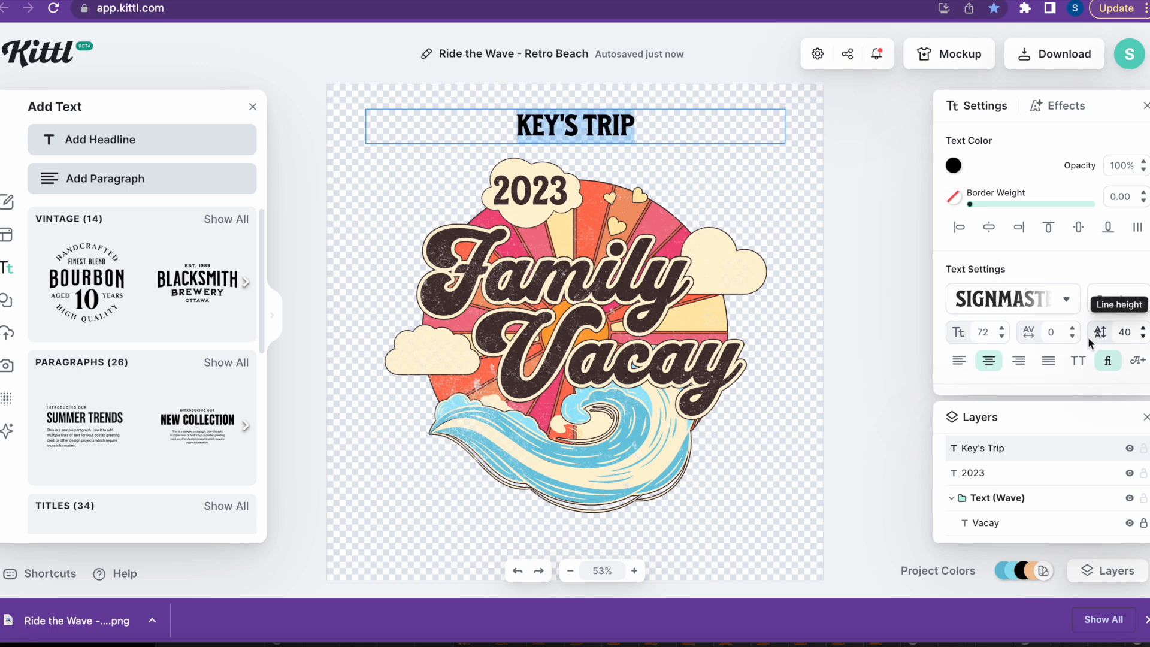
click(1005, 329)
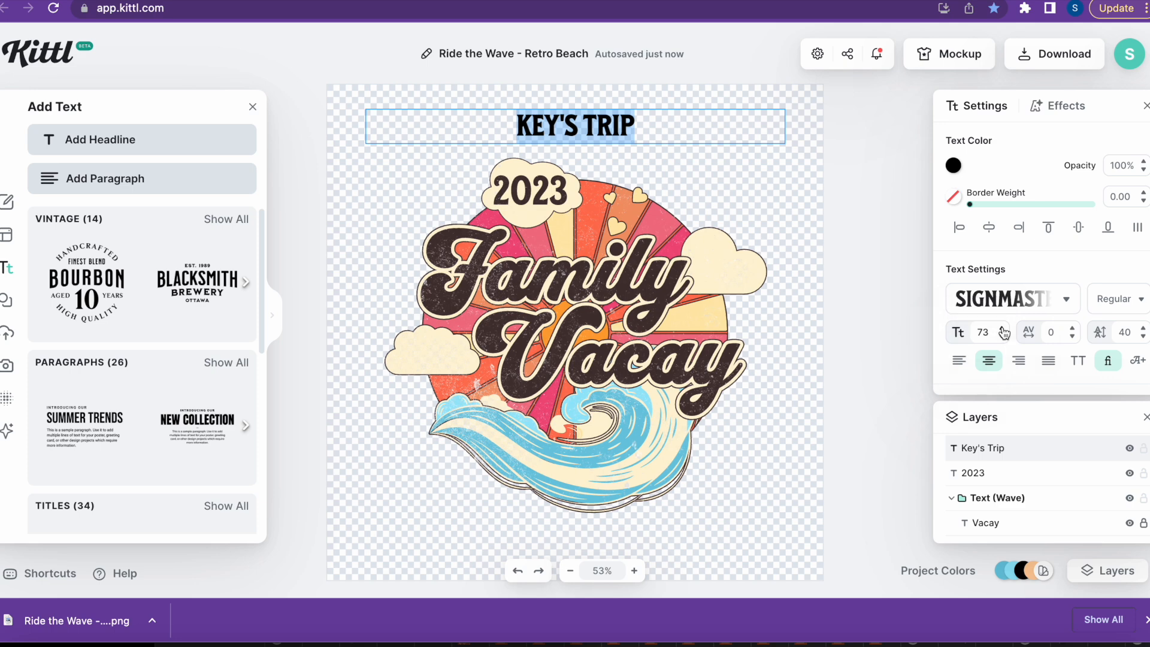
click(1004, 329)
click(1005, 329)
click(1005, 329)
click(1005, 329)
click(1004, 329)
click(1005, 329)
drag(1004, 332, 1005, 333)
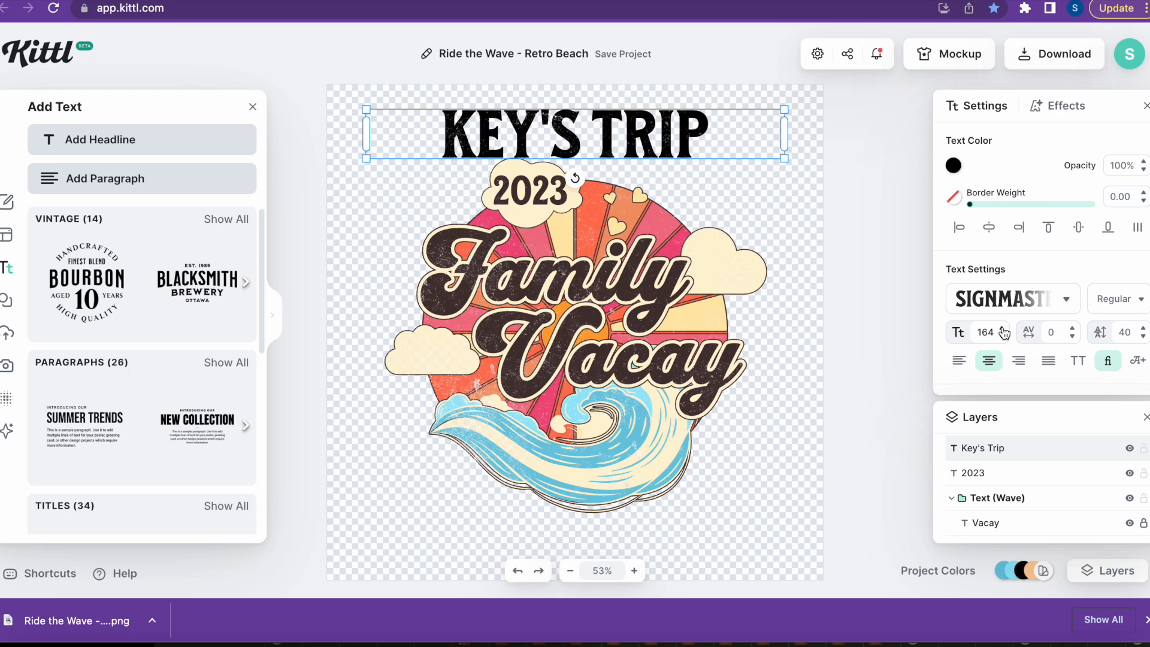
drag(1005, 333, 1005, 333)
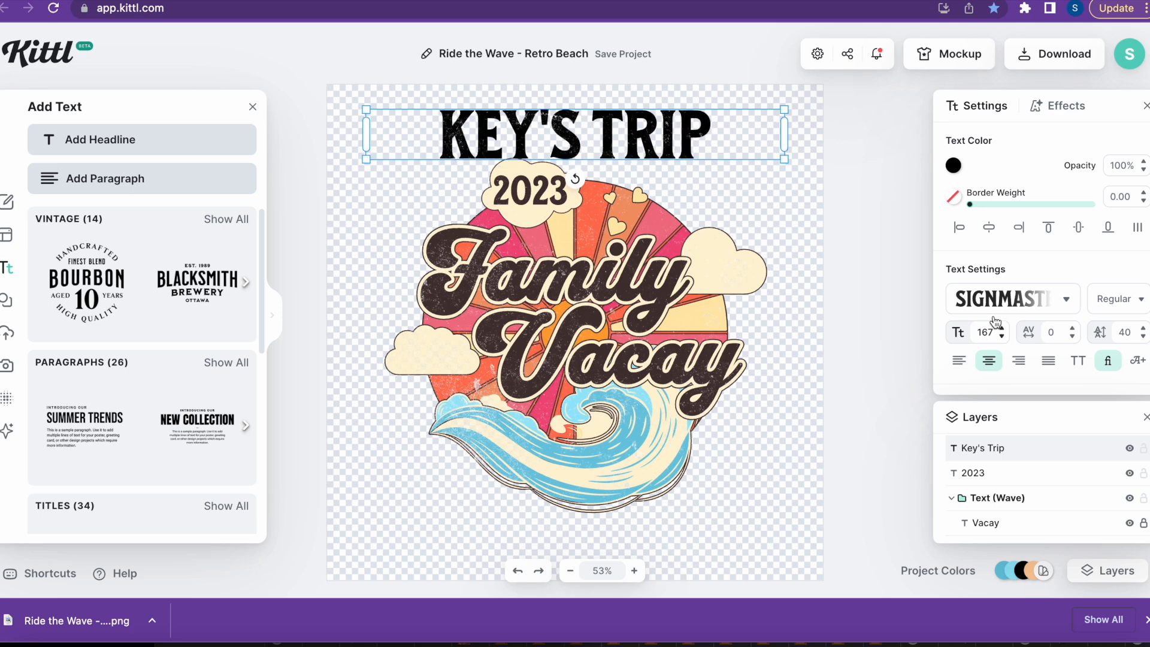
Step: Move the "Key's Trip" text up to the upper edge of the canvas, clear of the cloud
mouse_move(696, 147)
mouse_down()
mouse_move(672, 145)
mouse_move(707, 125)
mouse_move(629, 126)
mouse_move(679, 132)
mouse_up()
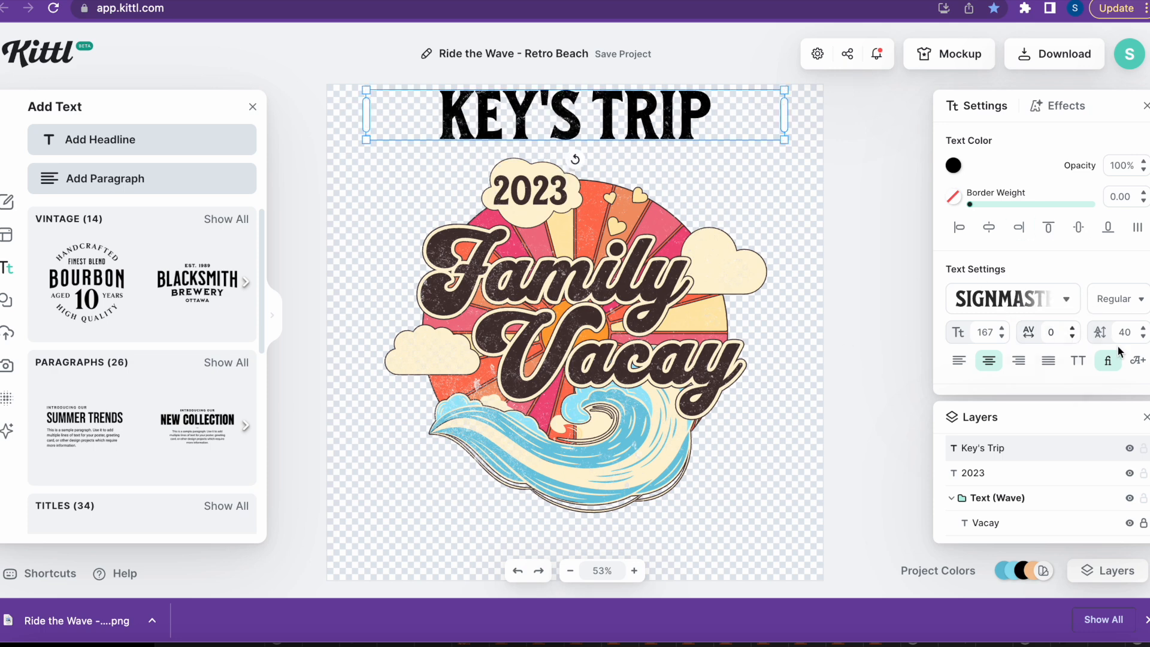
Step: Try out the document colors, including cream, pink, yellow, orange and blue, as the fill of the "Key's Trip" text
click(953, 166)
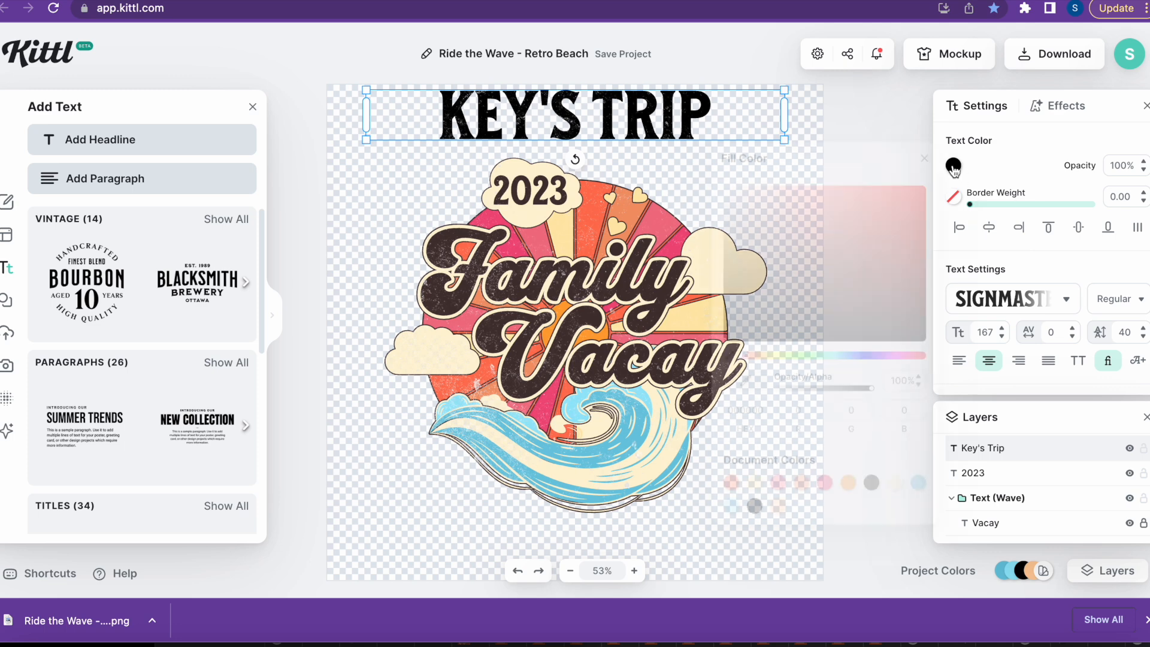
click(895, 483)
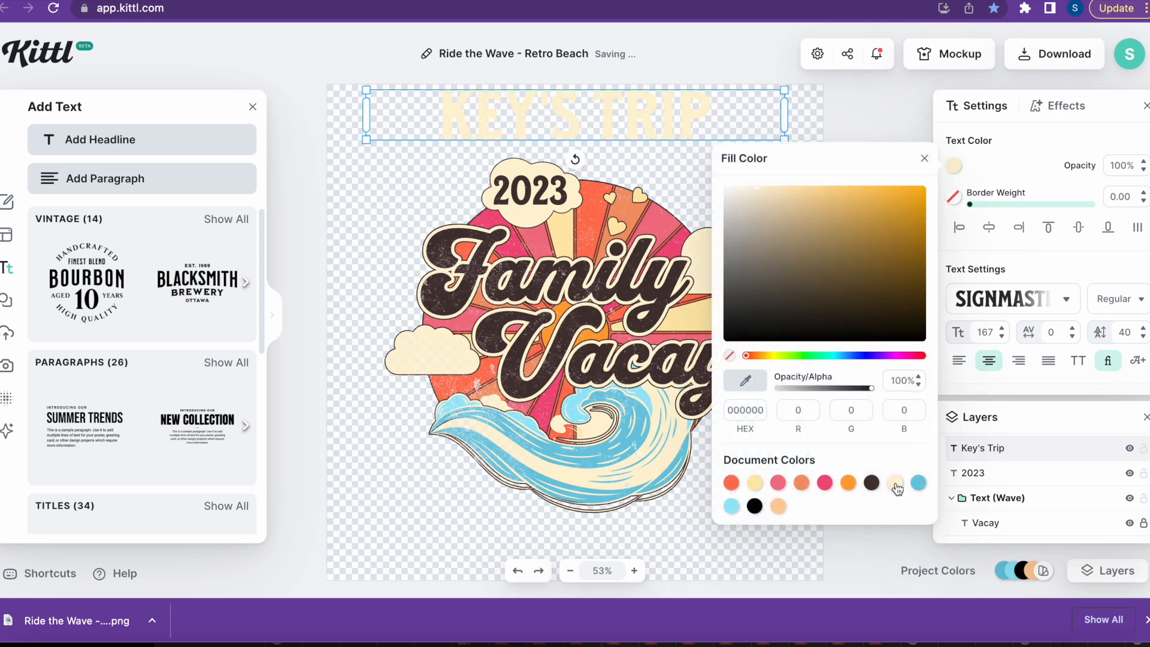
click(777, 484)
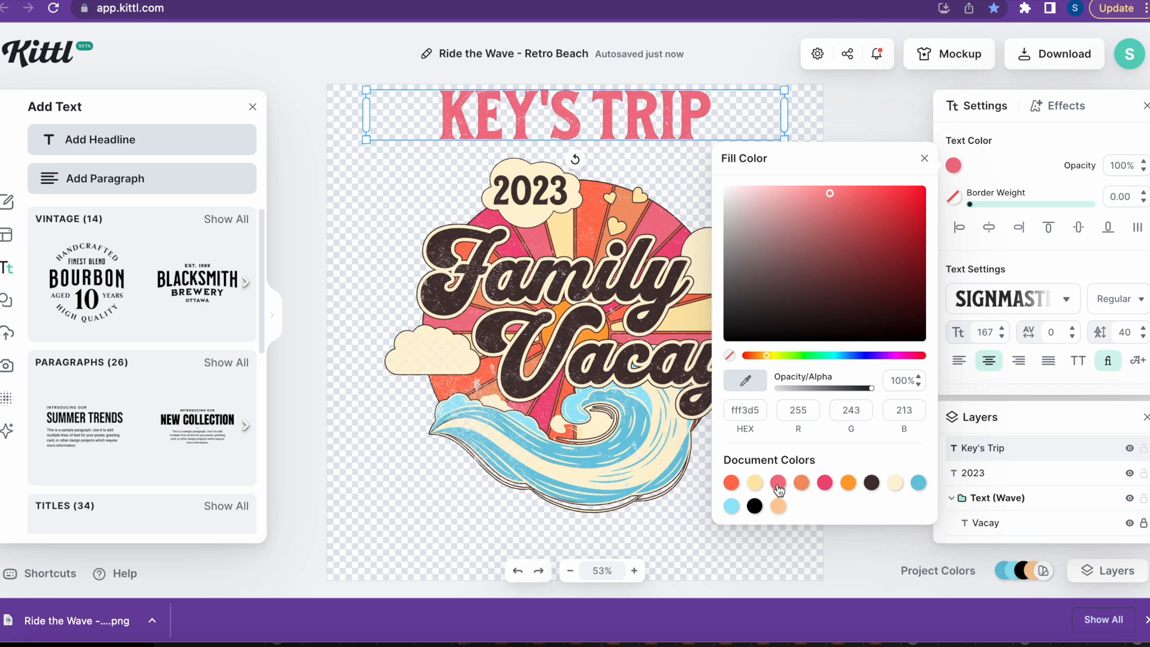
click(801, 484)
click(757, 485)
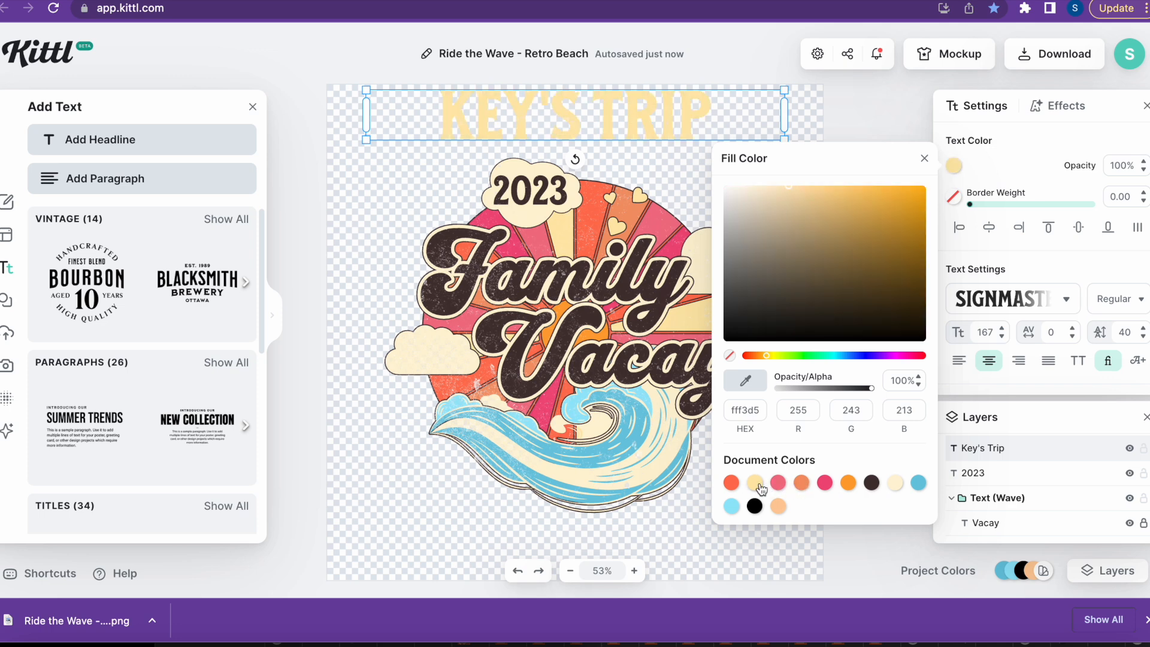
click(731, 483)
click(778, 487)
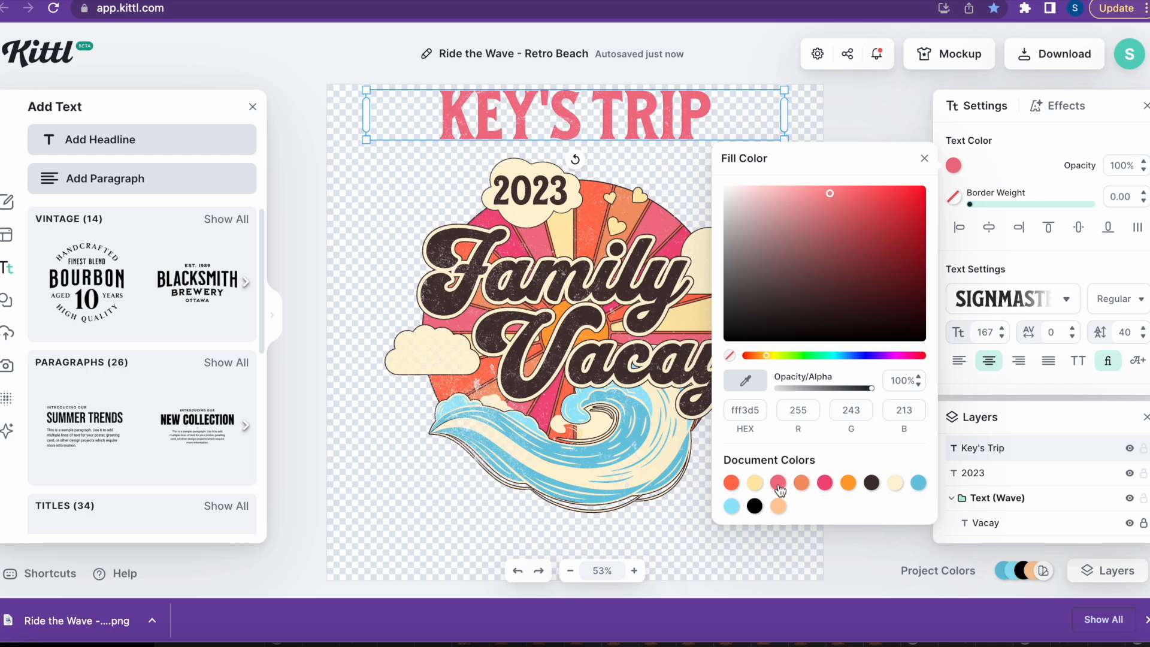
click(802, 484)
click(848, 484)
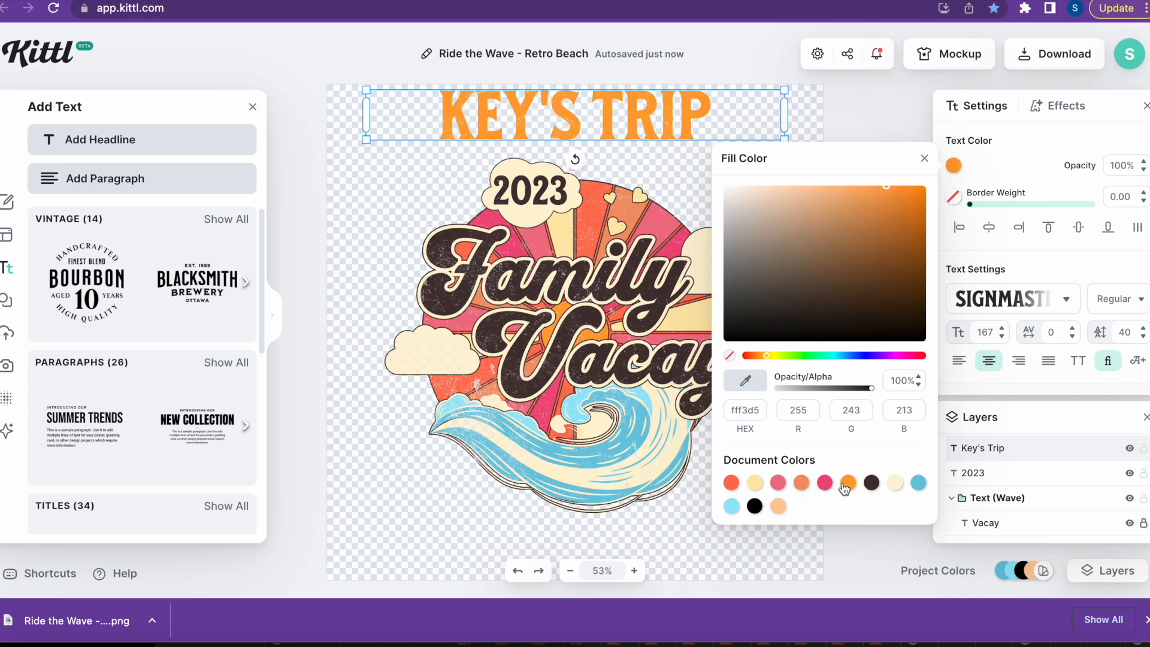
click(895, 484)
click(919, 484)
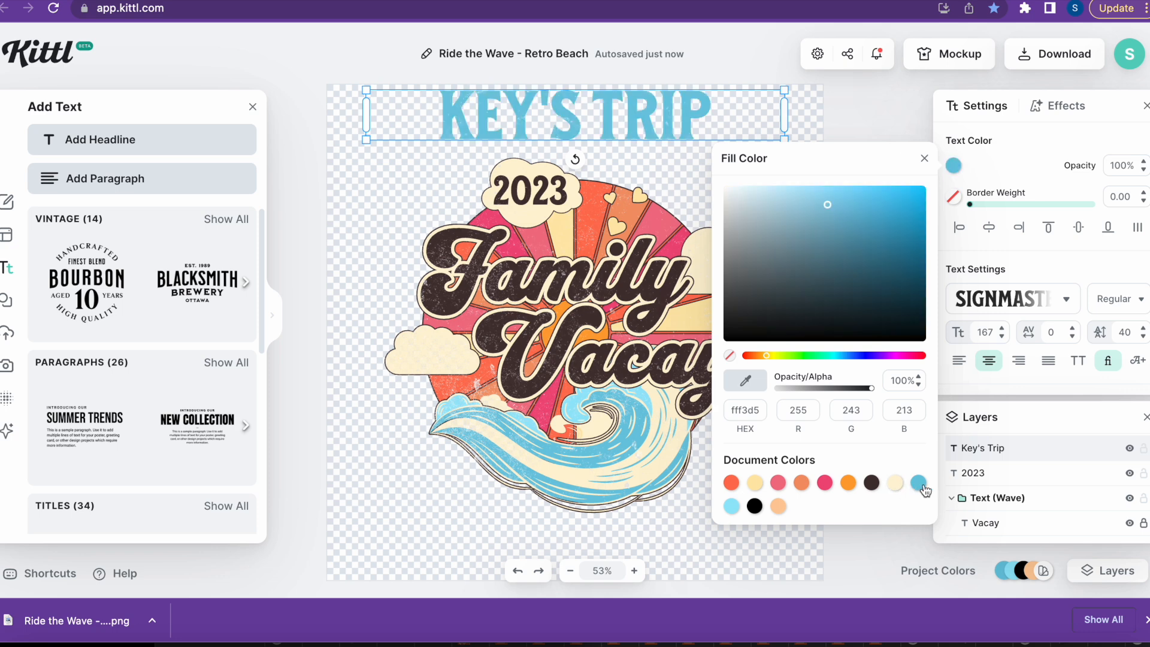
click(755, 506)
click(779, 507)
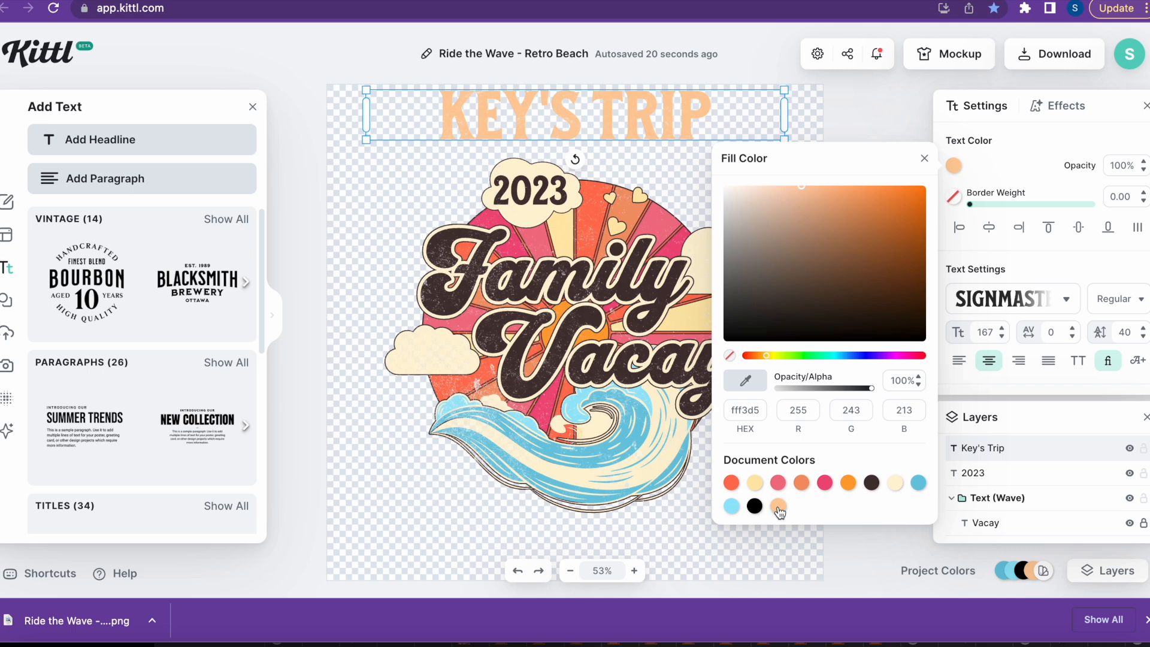
click(755, 506)
click(731, 507)
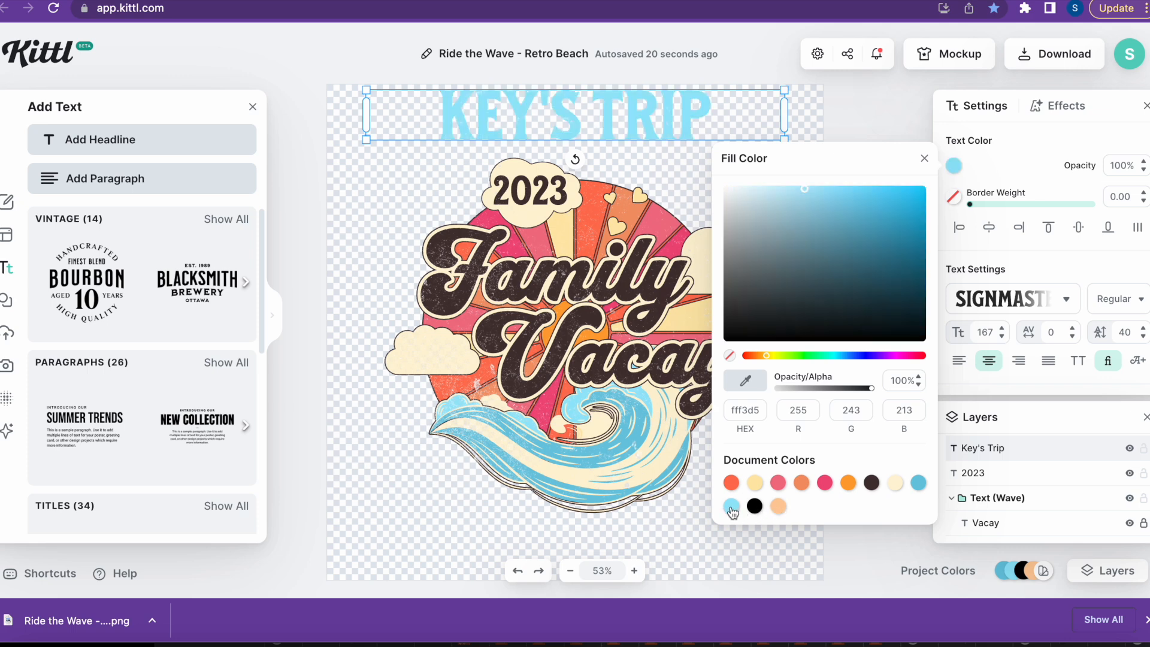
click(732, 483)
click(755, 483)
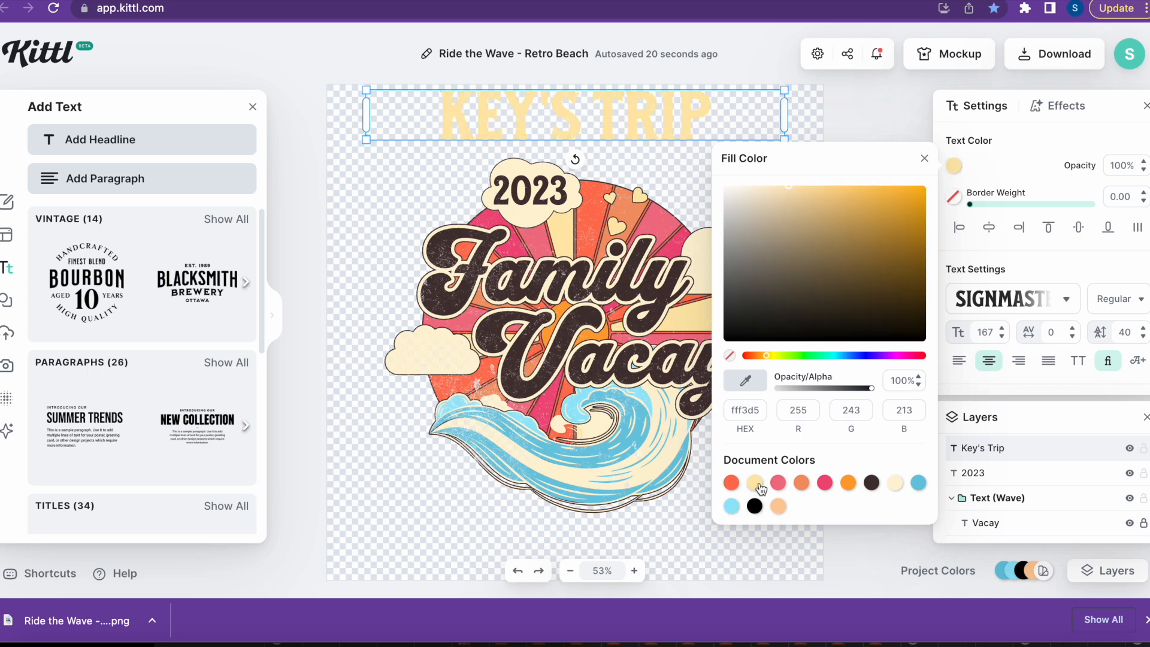
click(778, 484)
click(803, 486)
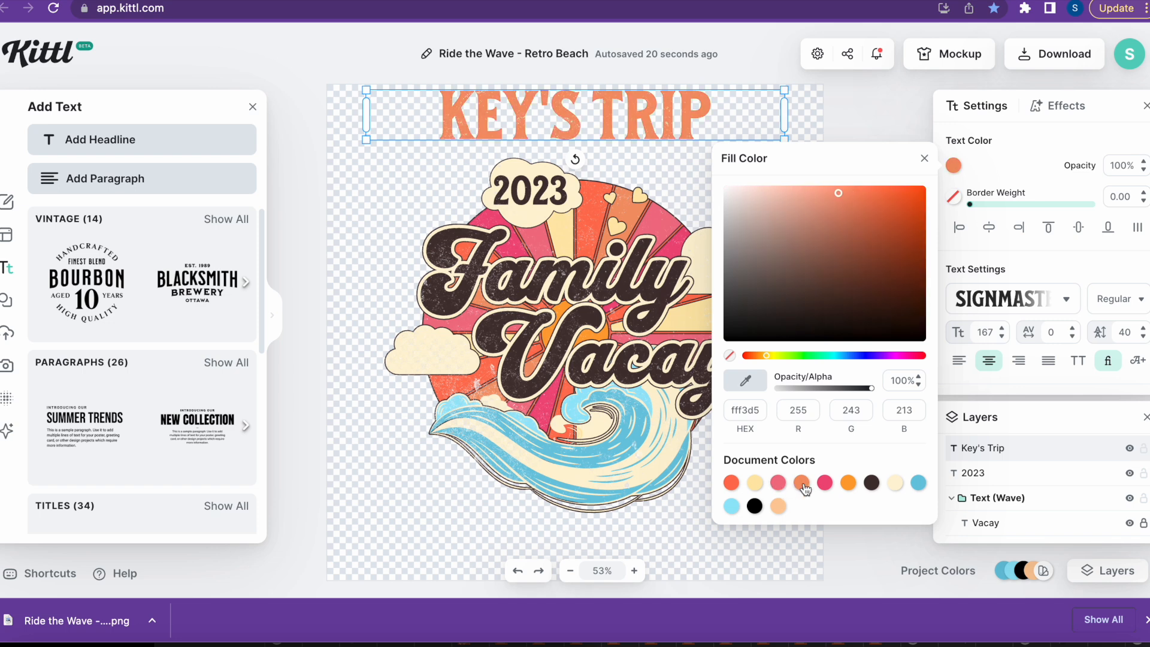
click(825, 485)
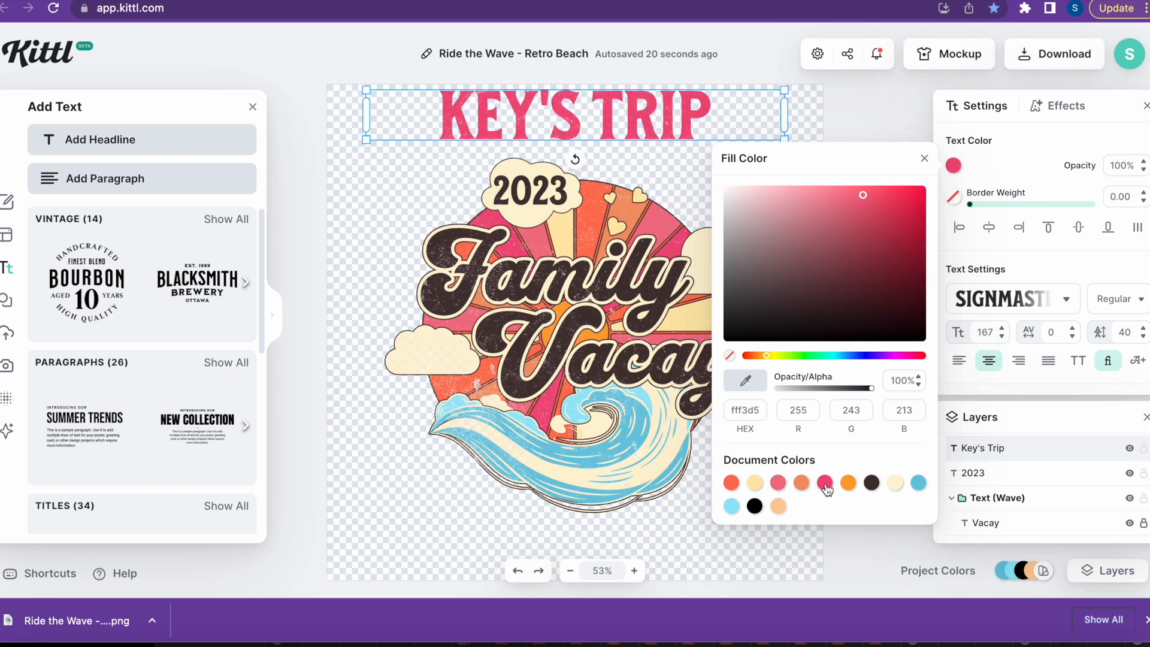
click(848, 484)
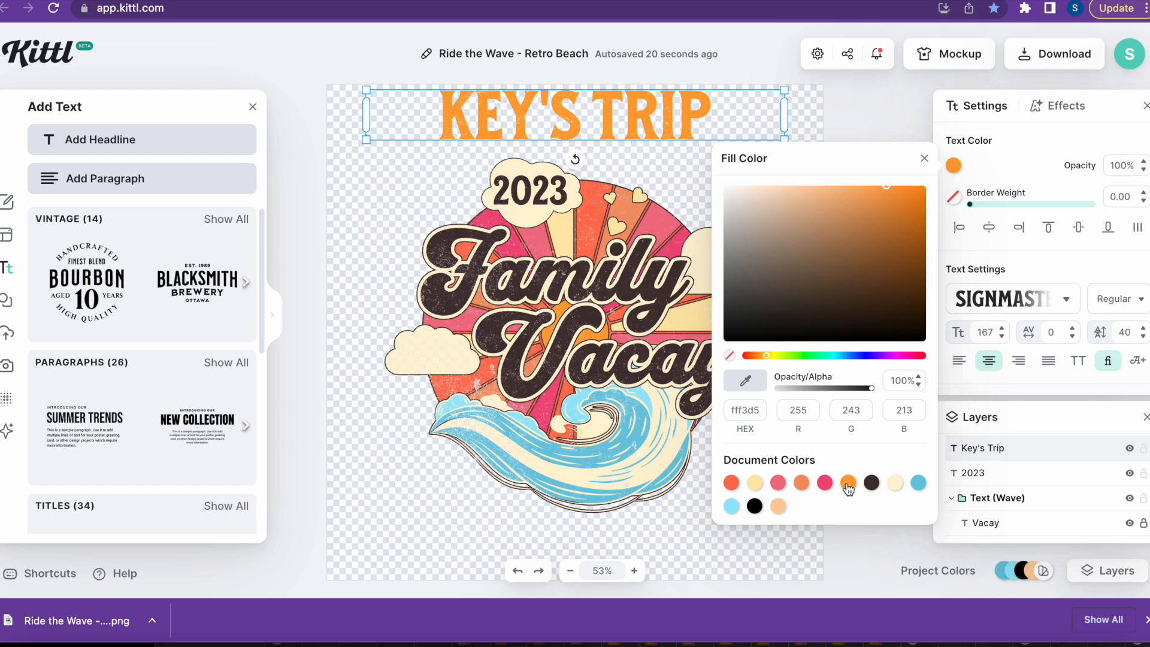
click(895, 484)
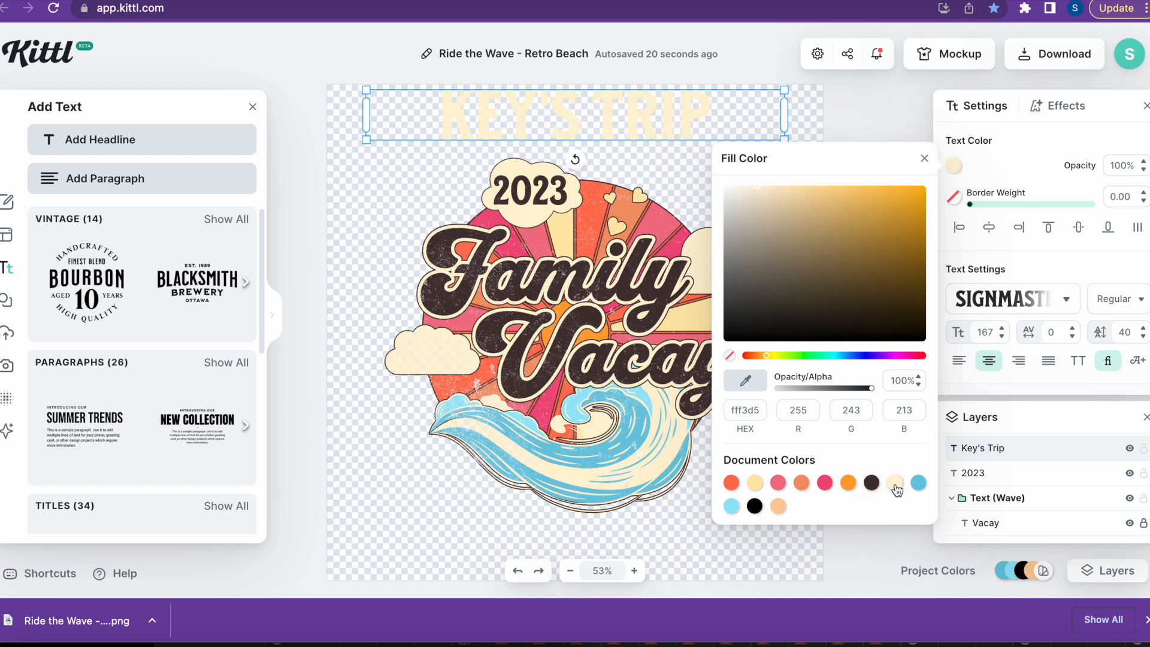
Step: Set the "Key's Trip" text color to the soft orange document color f39569
click(803, 485)
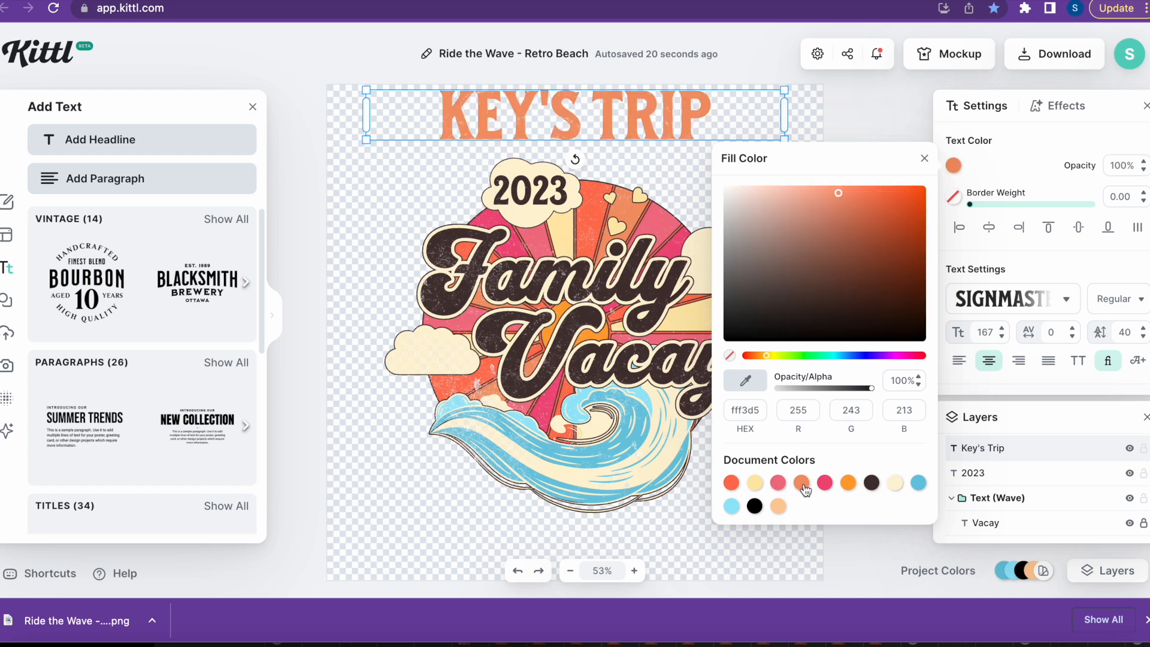
click(803, 486)
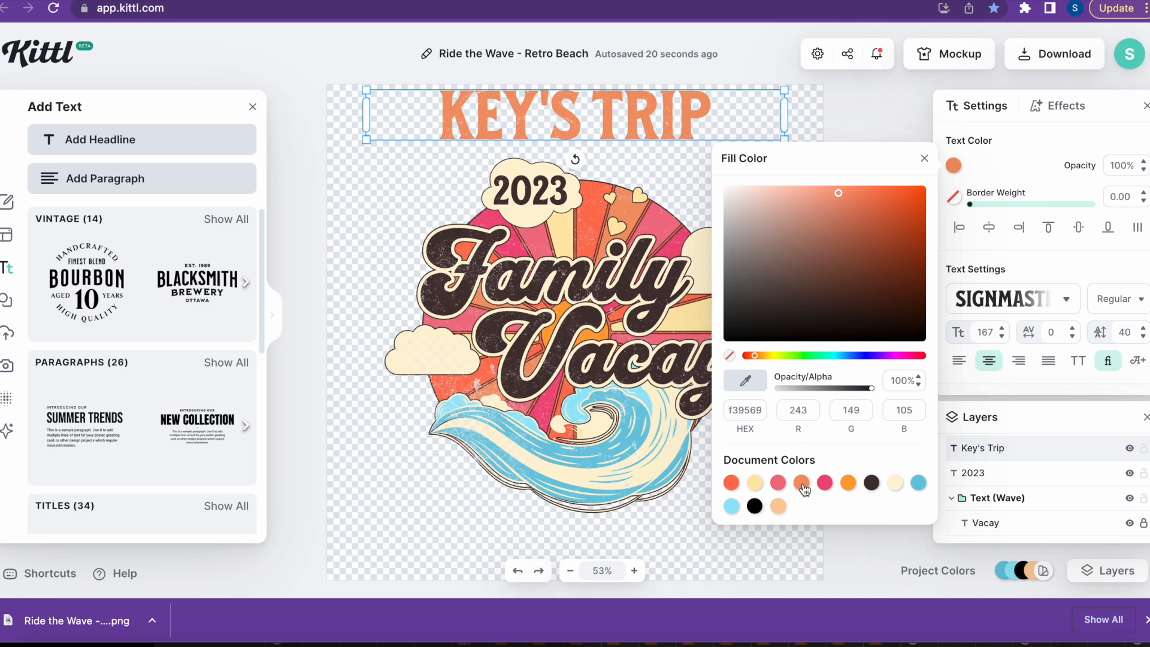
click(925, 161)
click(760, 177)
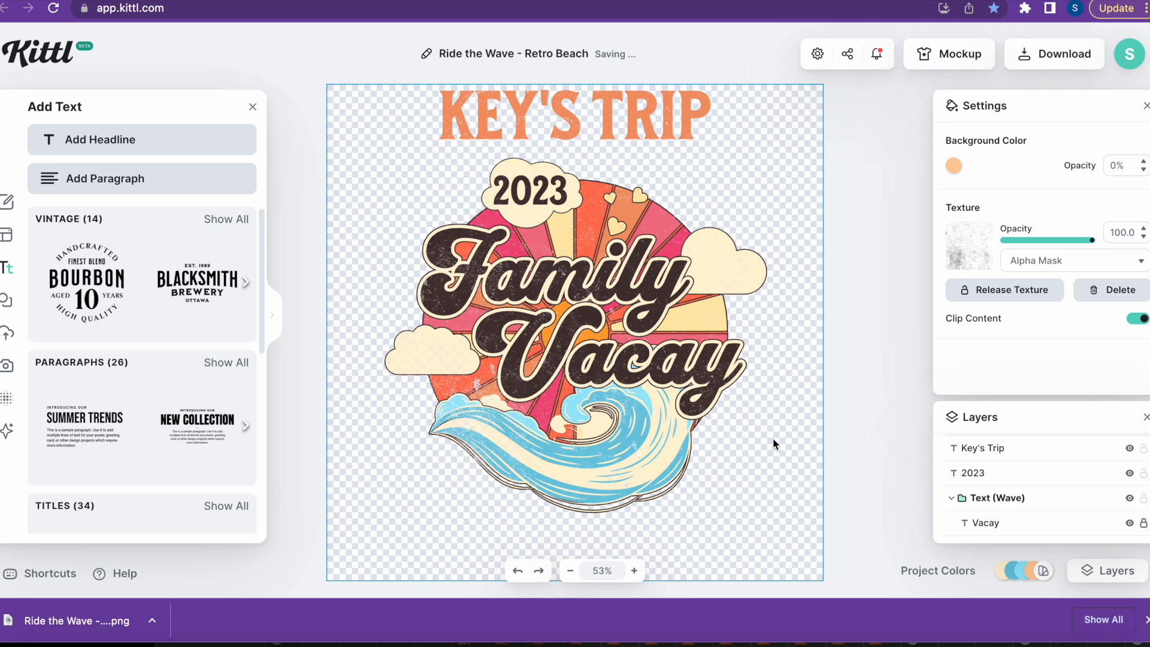
Step: Apply the Circle transformation to the "Key's Trip" text
click(577, 119)
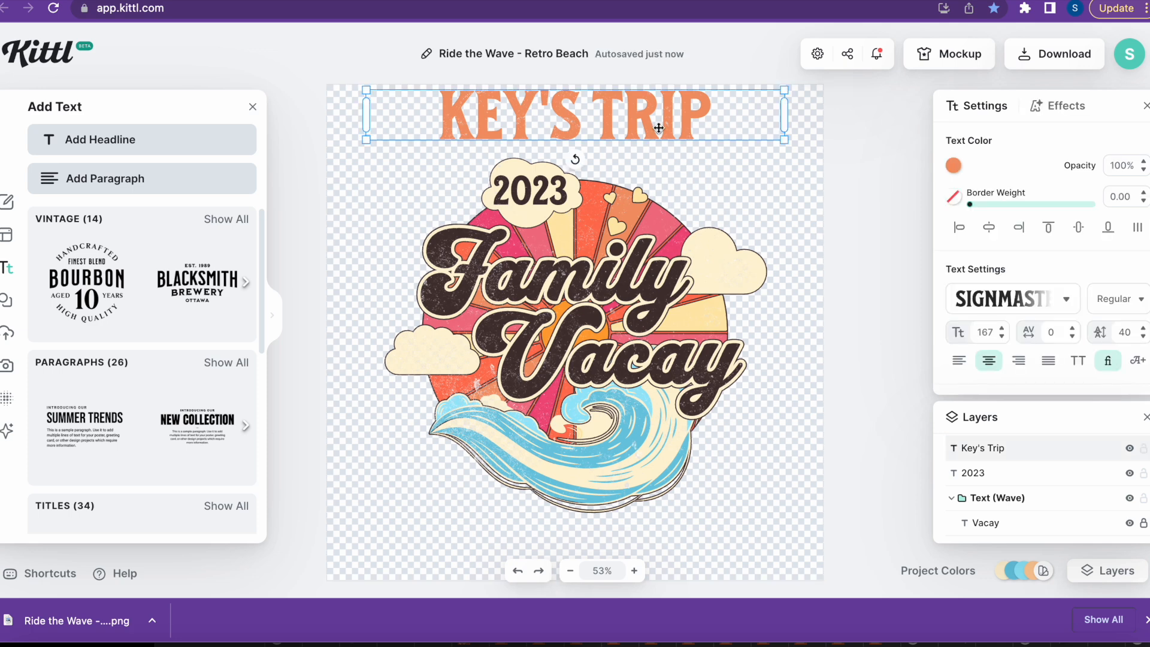
double_click(577, 124)
key(Escape)
click(743, 118)
click(744, 137)
click(706, 119)
scroll(1023, 376, down, 5)
scroll(1024, 376, up, 5)
scroll(1024, 376, down, 1)
scroll(1023, 376, down, 2)
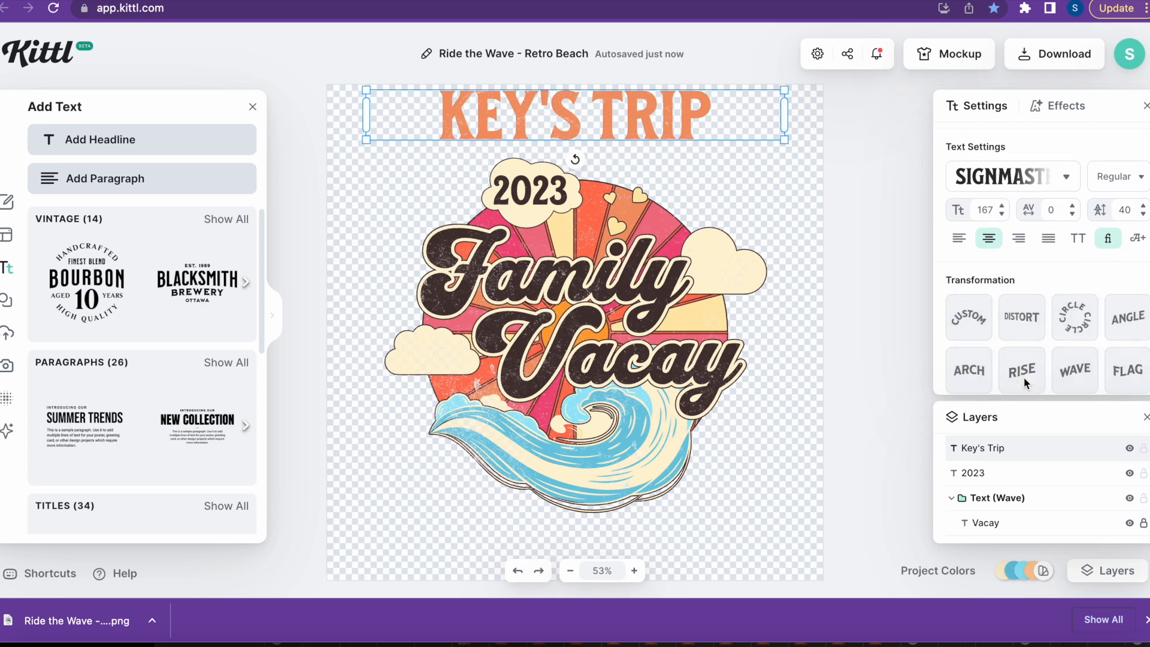
click(1076, 318)
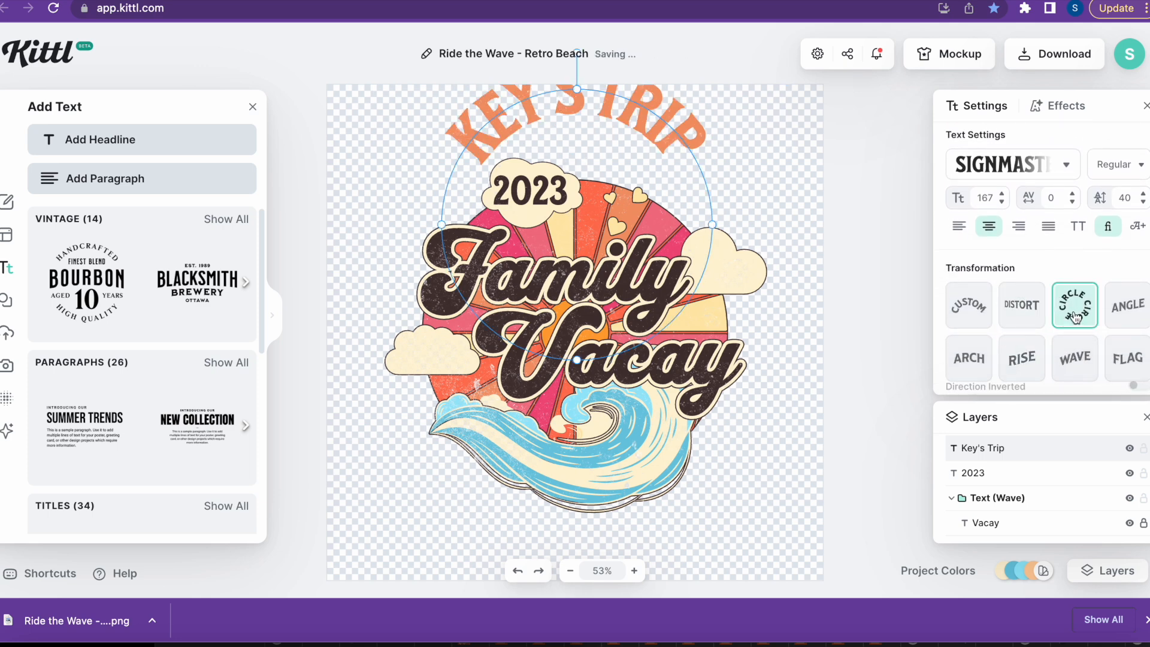
Step: Enlarge the curved "Key's Trip" text to font size 238 and position it as an arch around the upper part of the design
click(583, 202)
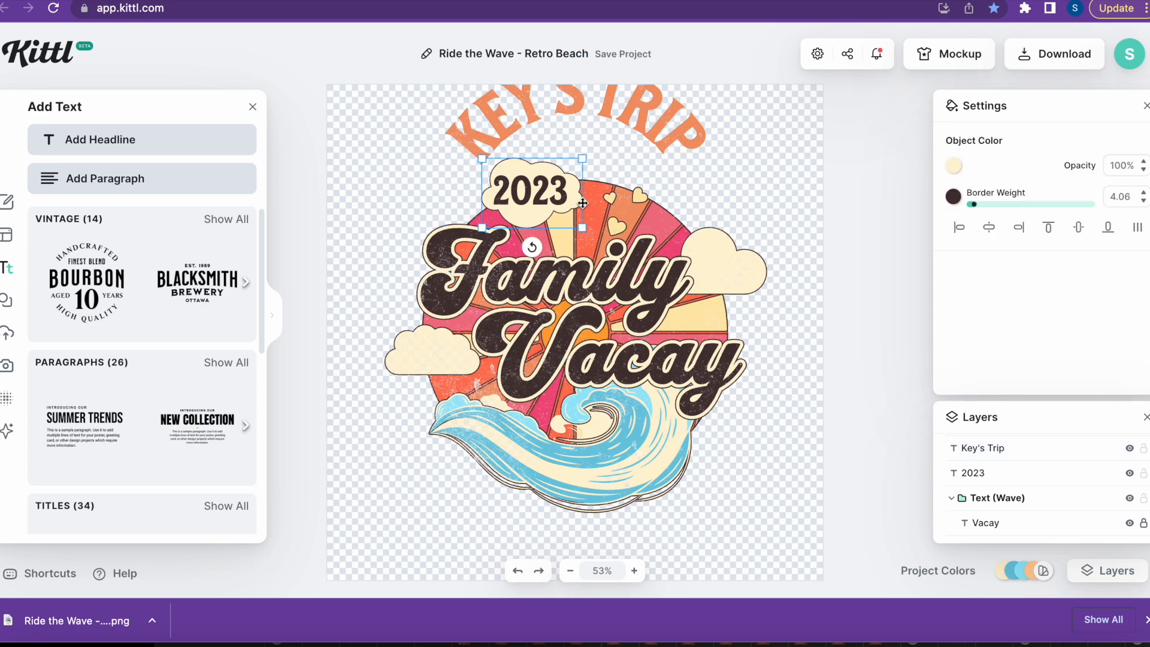
drag(583, 202, 583, 214)
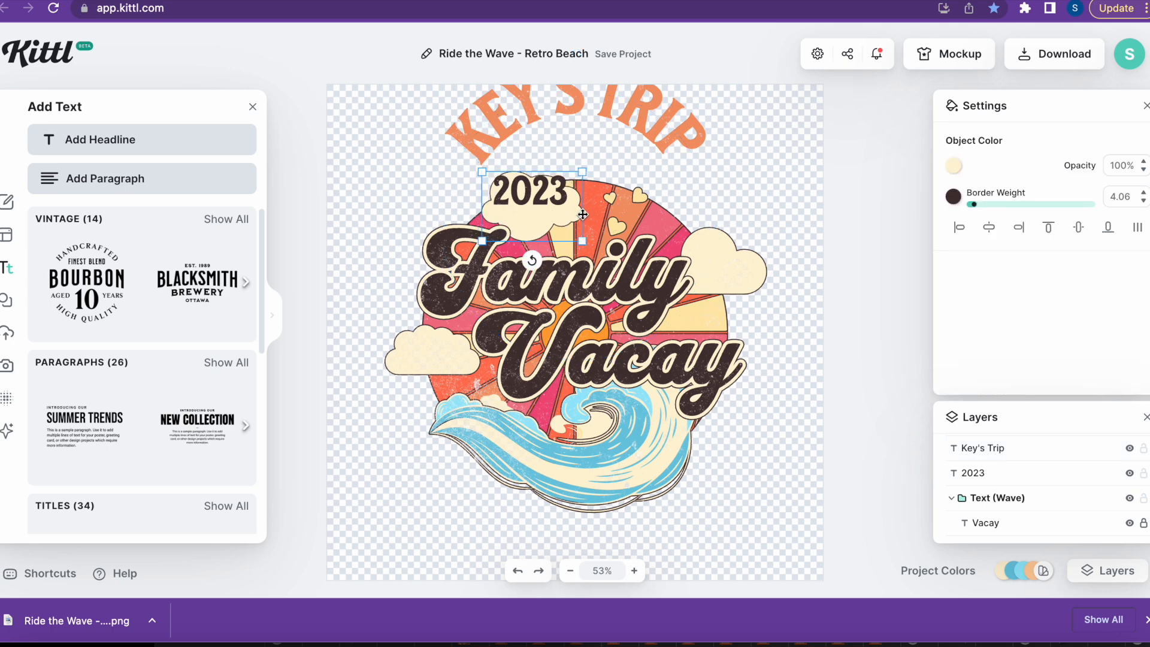
click(655, 122)
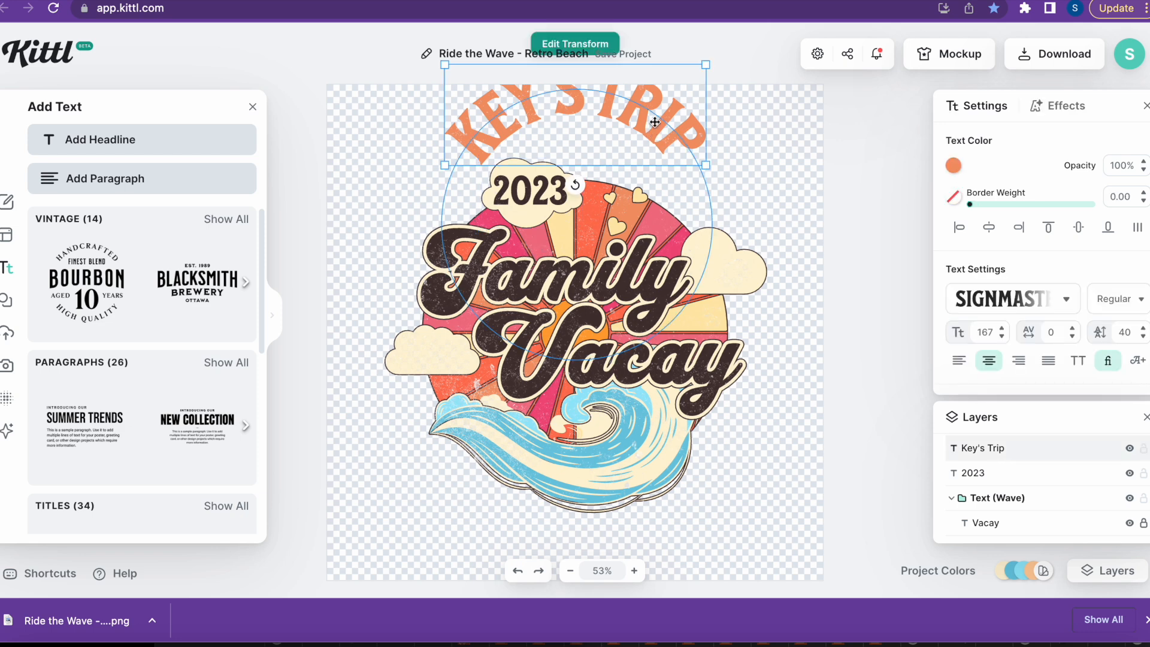
drag(655, 122, 644, 158)
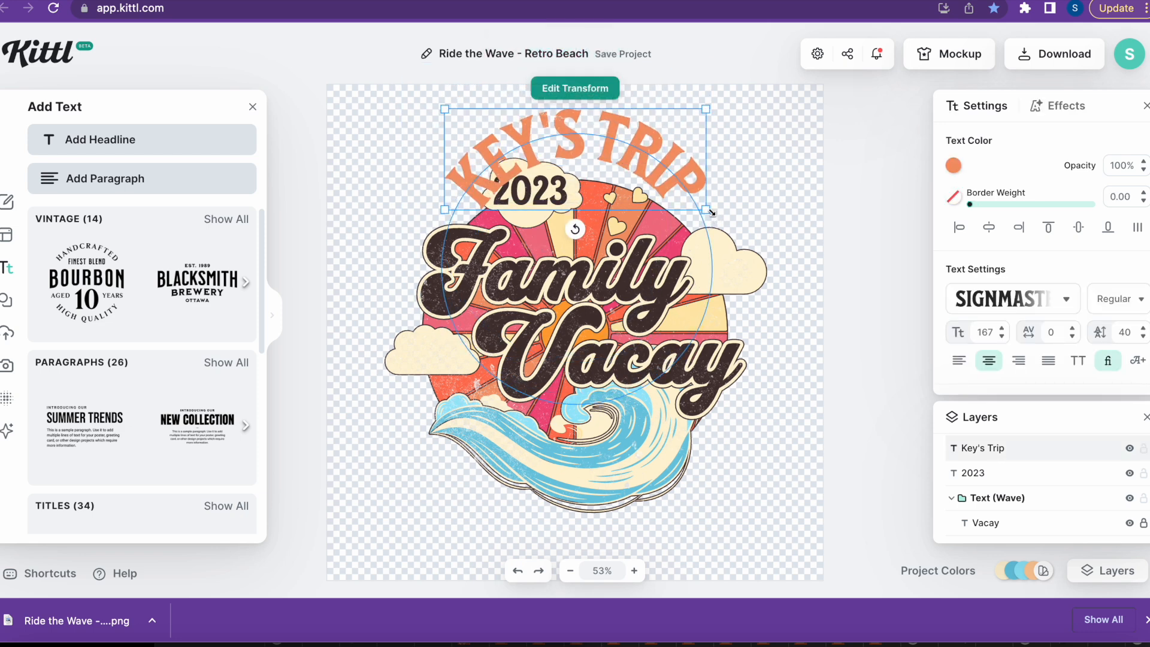
drag(708, 211, 817, 253)
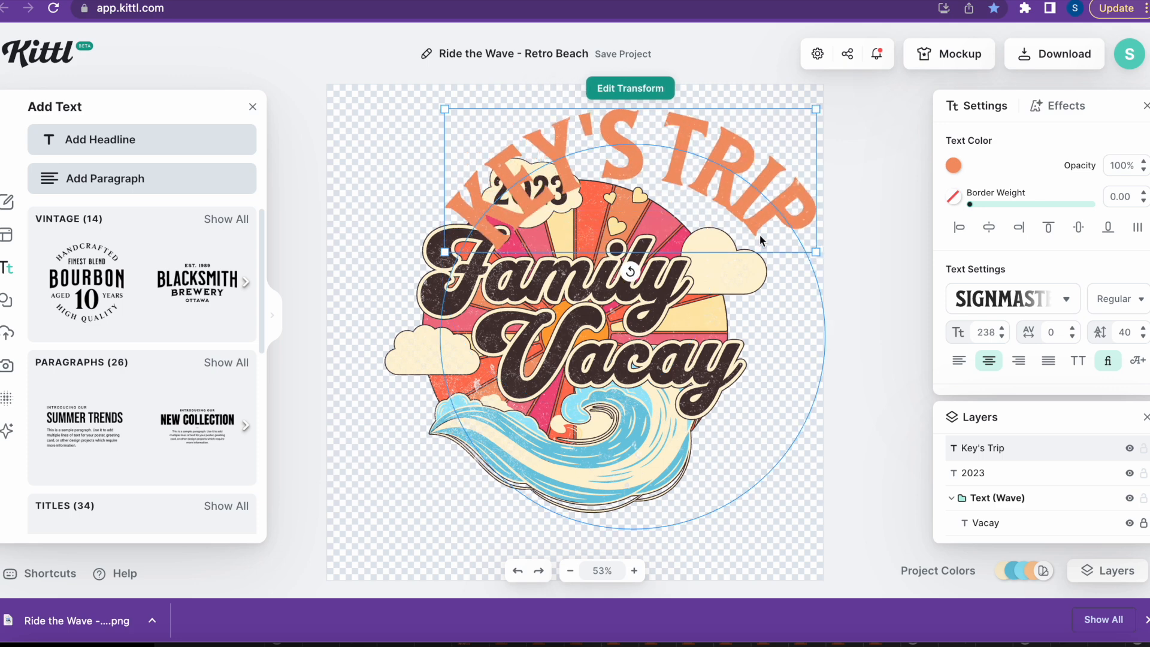
drag(749, 215, 644, 136)
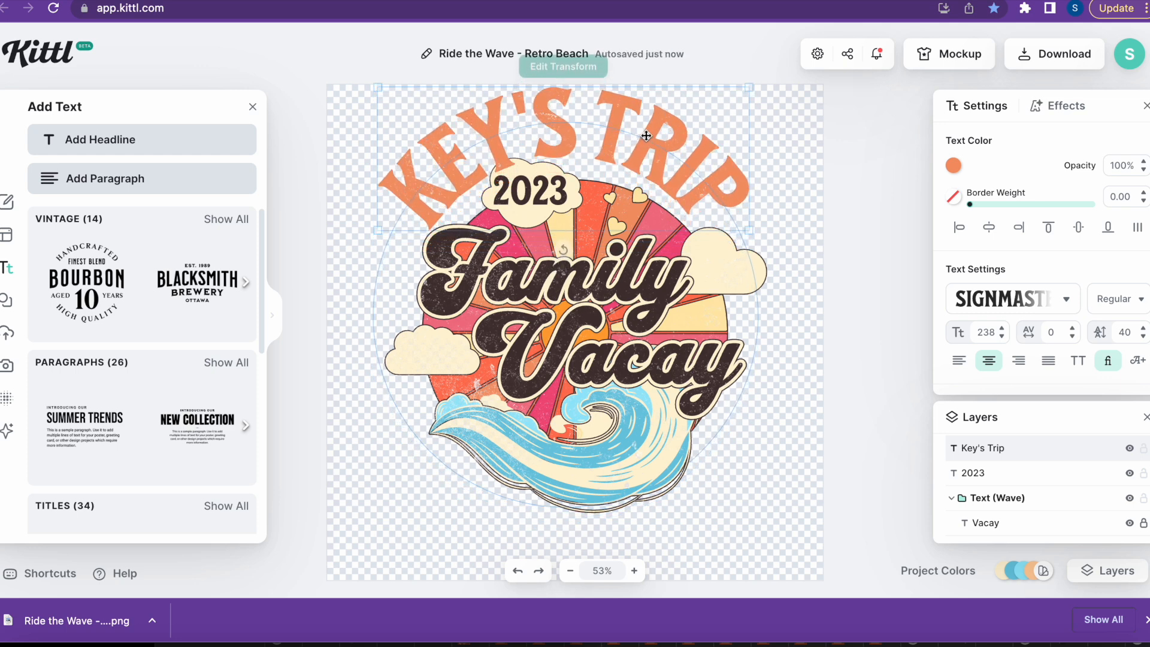
click(641, 344)
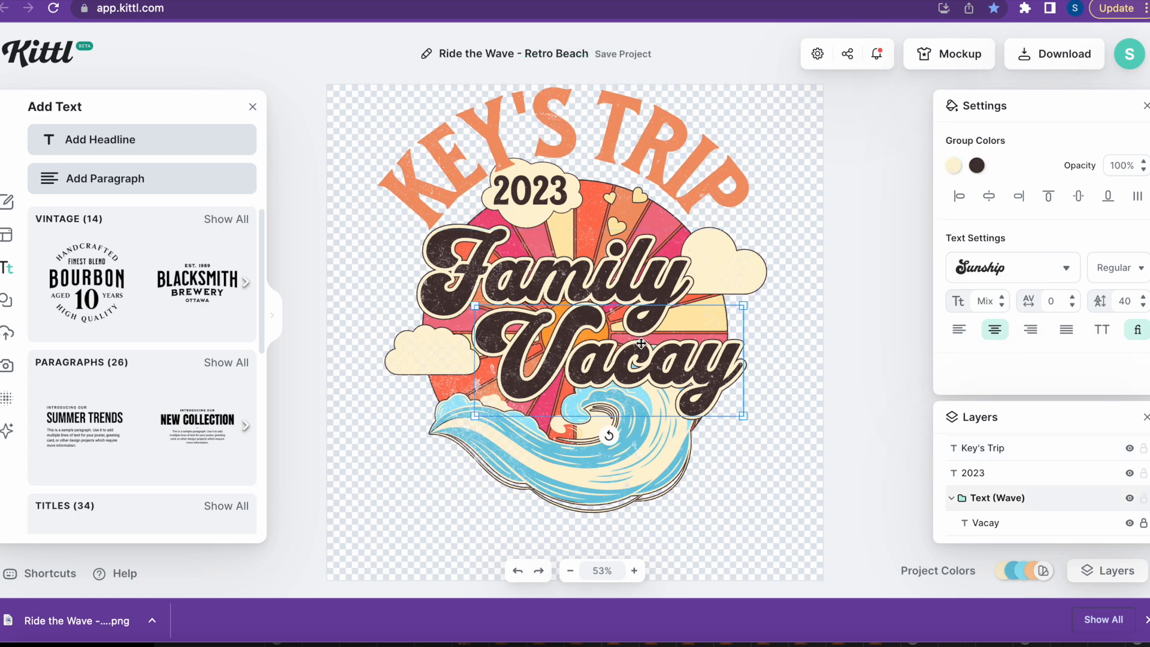
double_click(653, 439)
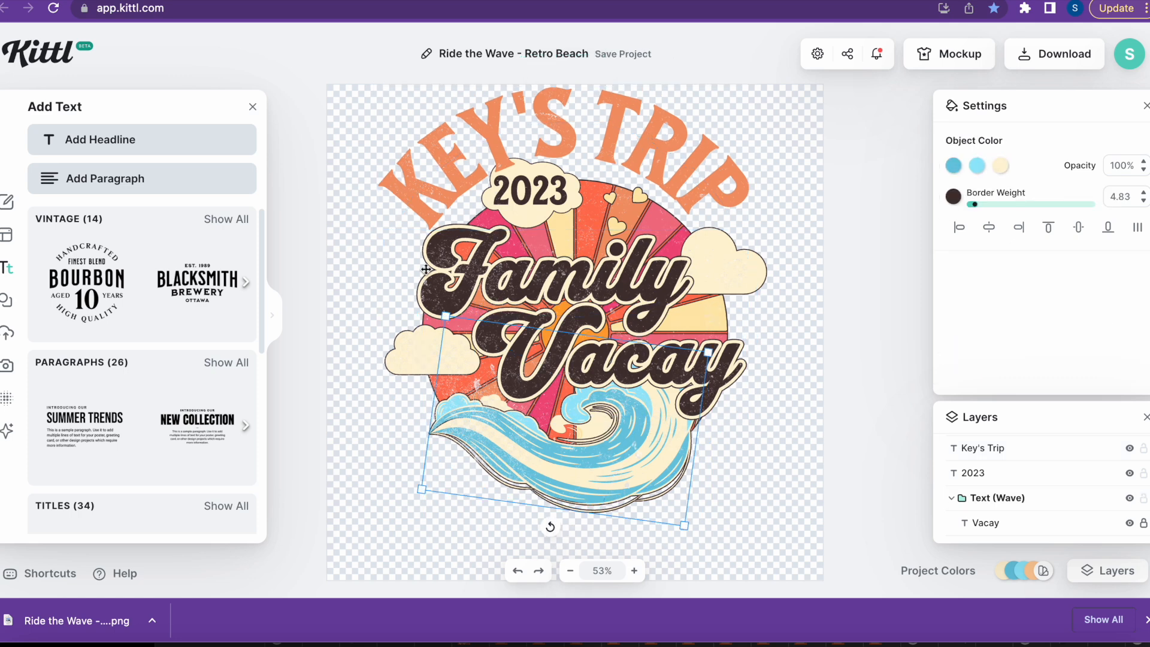
click(383, 237)
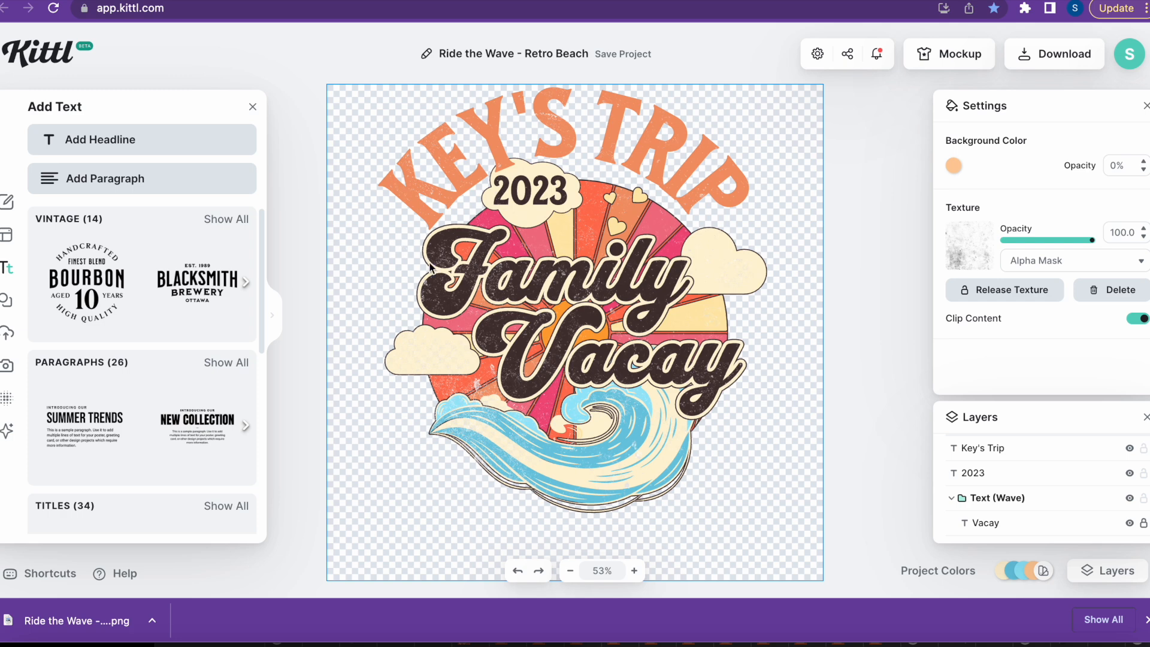
click(551, 294)
click(551, 295)
double_click(552, 295)
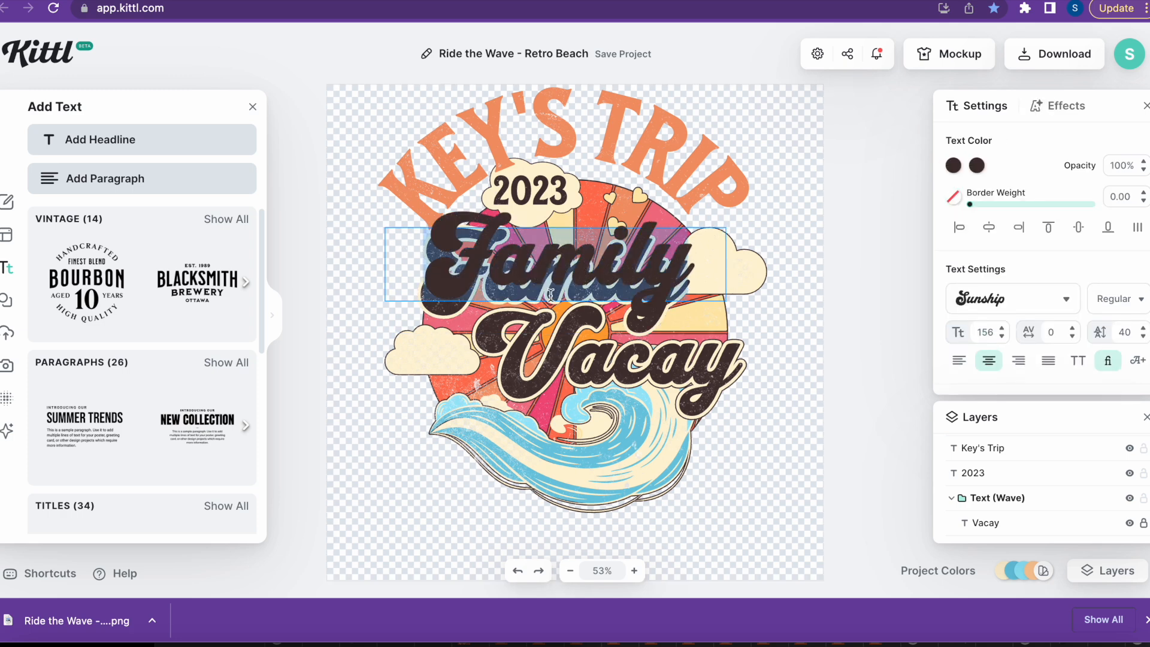
key(Escape)
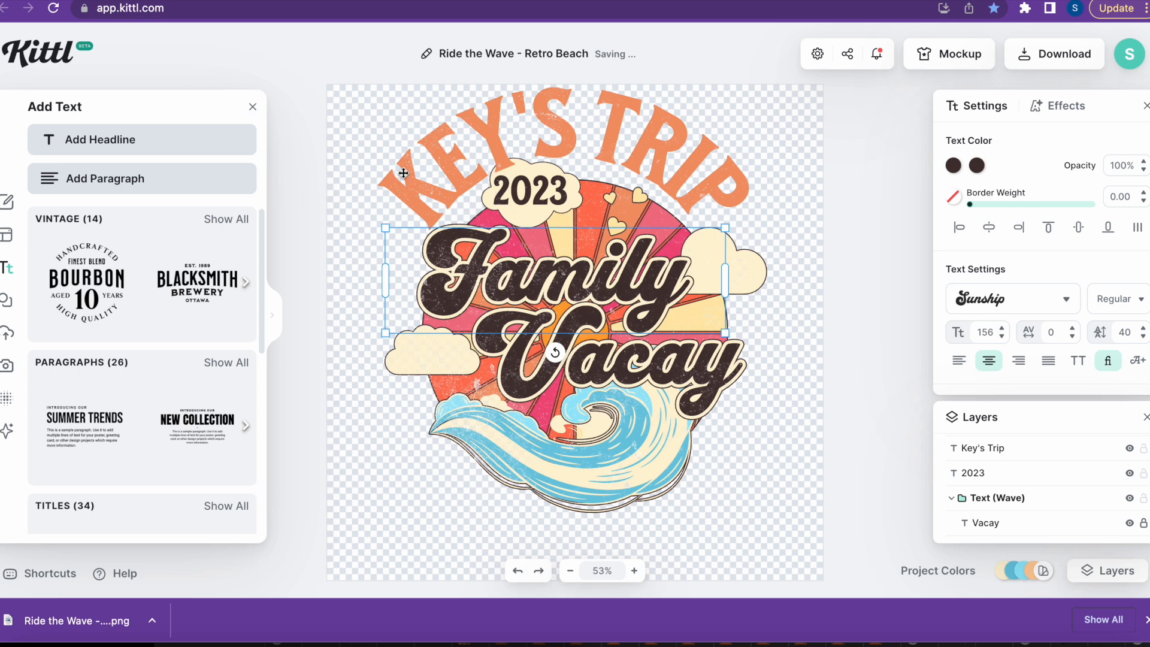
click(362, 190)
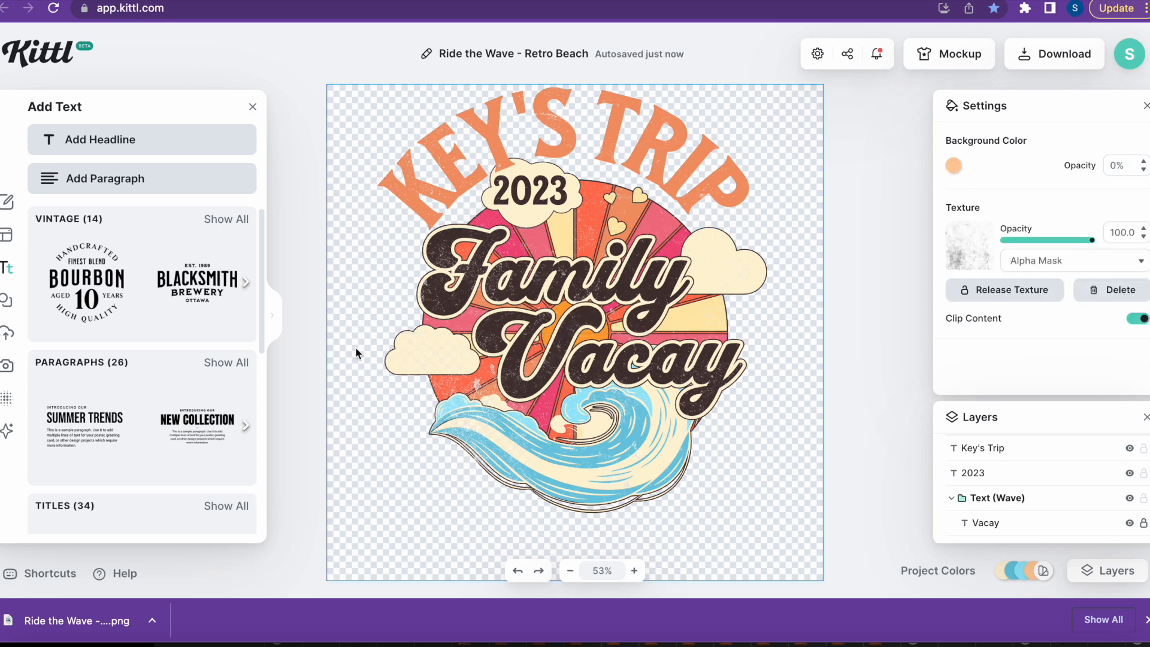
Step: Look through the list of keyboard shortcuts and close it again
click(50, 575)
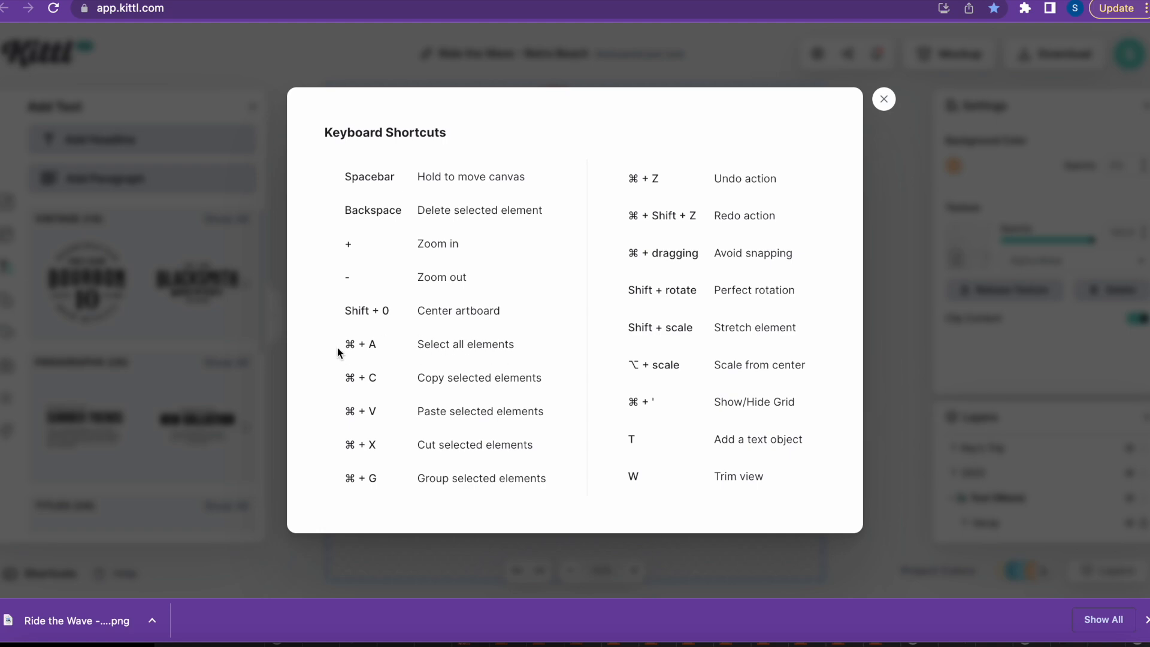
click(885, 100)
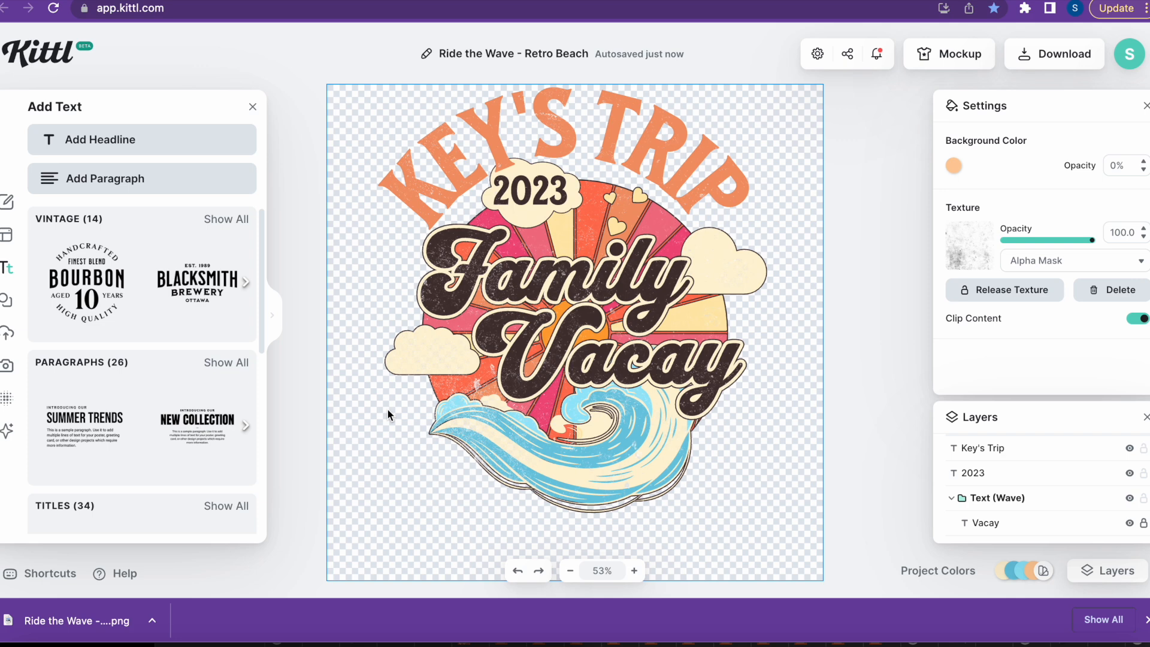
Step: Select the entire design and move it slightly lower on the artboard, leaving more space above the "Key's Trip" arch
key(ctrl+a)
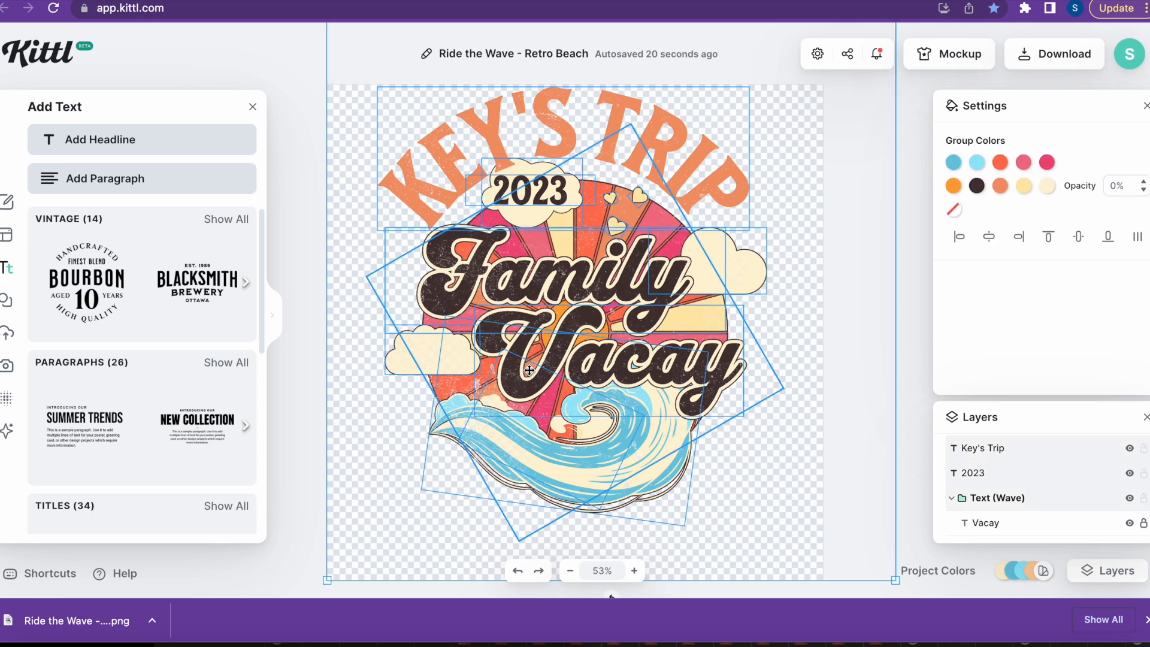
drag(535, 343, 540, 377)
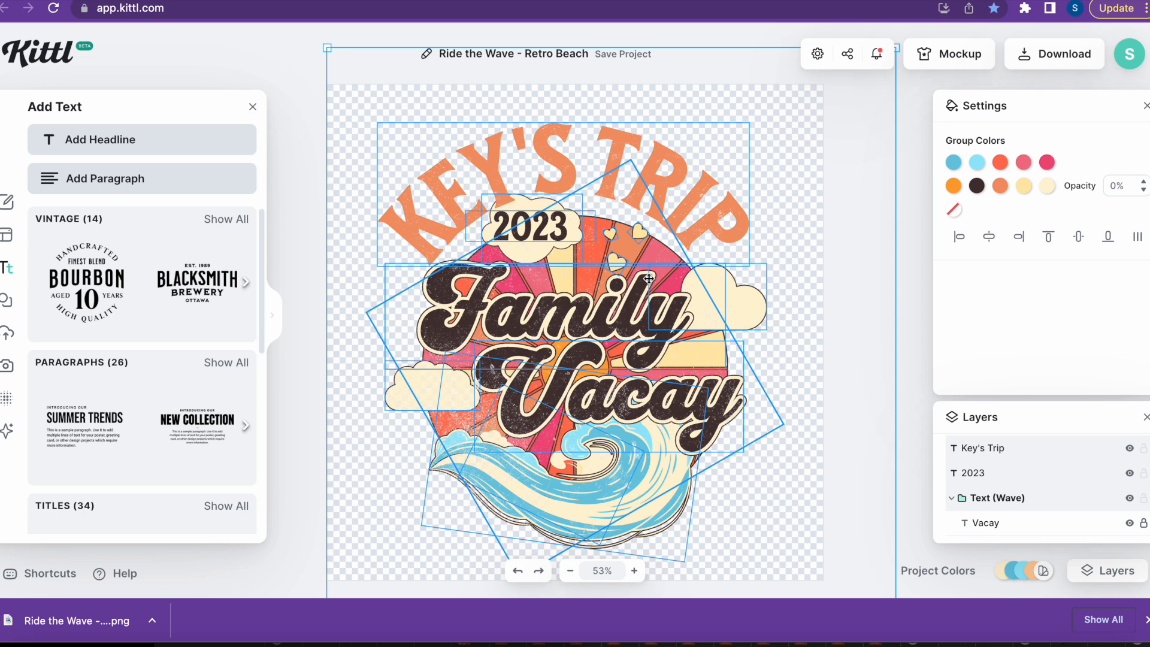
click(808, 185)
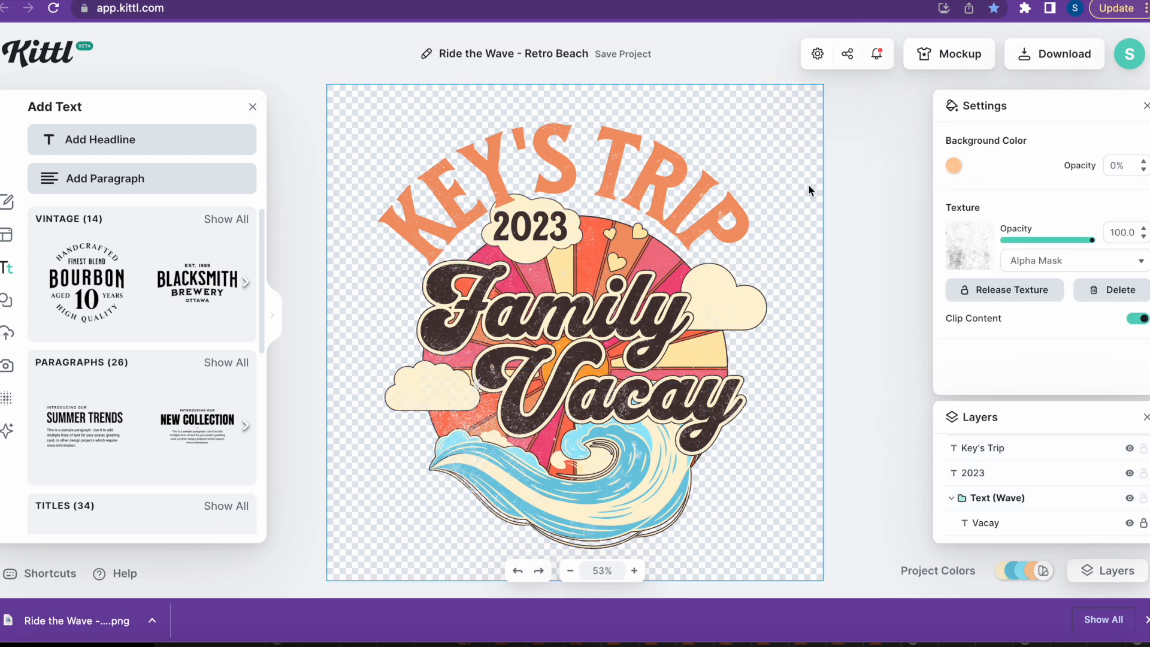
Step: Move the arched "Key's Trip" text up slightly, away from the sunburst and the "2023" cloud
click(689, 182)
drag(683, 167, 683, 151)
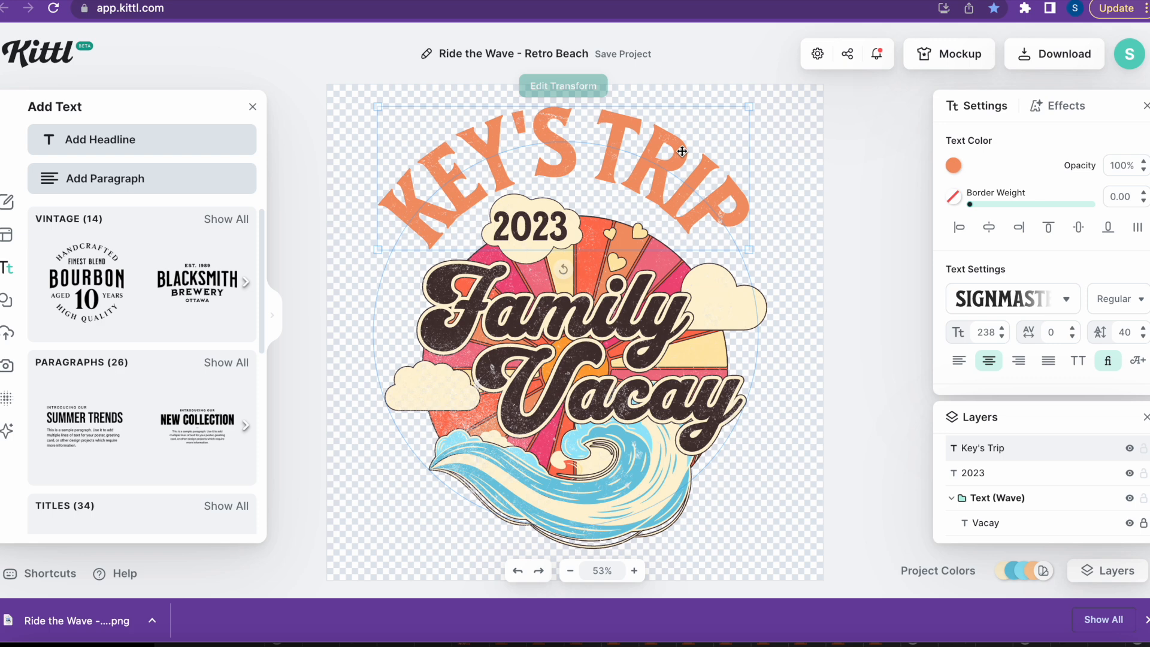
click(861, 258)
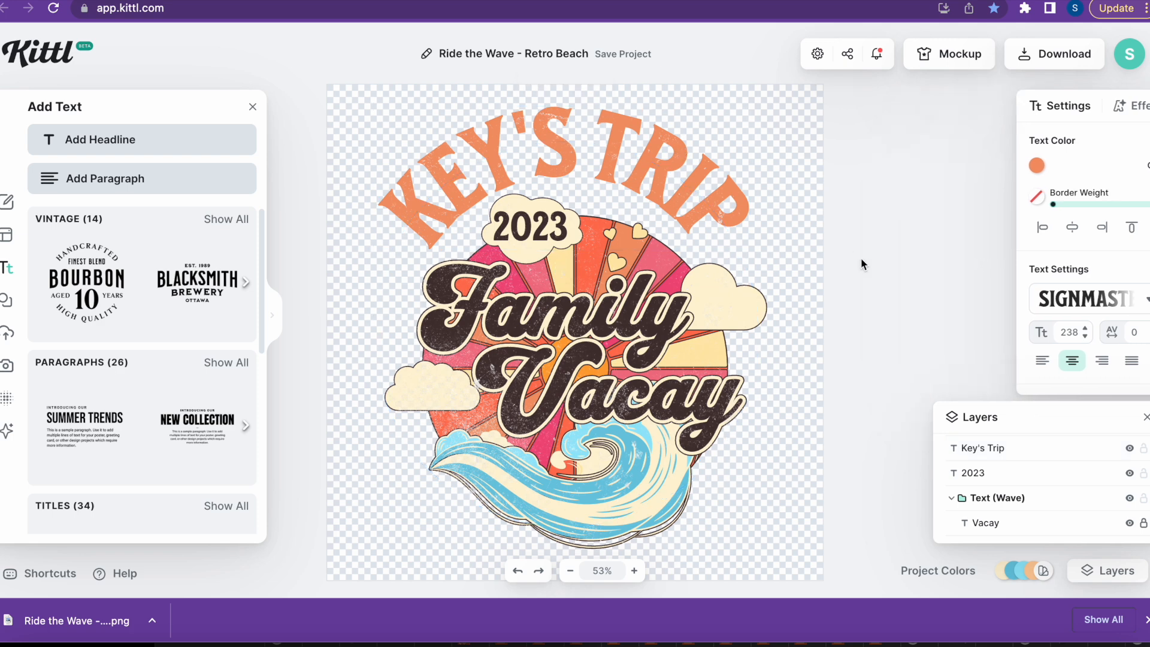
scroll(774, 502, down, 2)
scroll(775, 503, up, 2)
scroll(775, 502, left, 1)
scroll(775, 502, down, 1)
scroll(774, 502, right, 2)
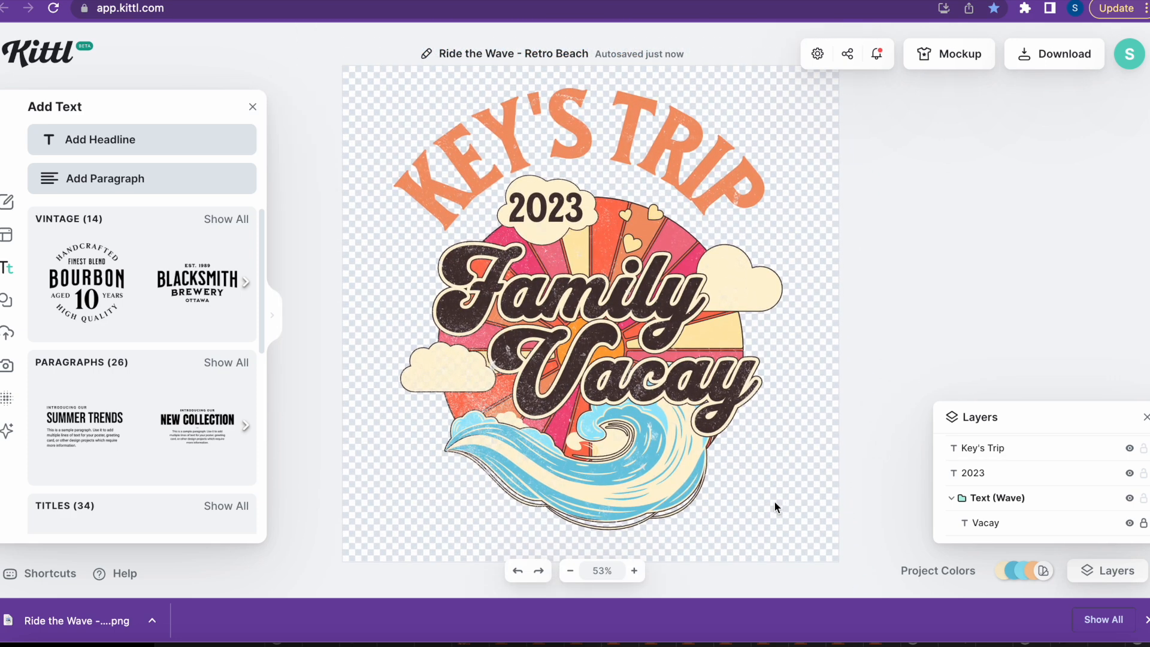
Step: Try the Blackriver, Sunship and HT Modern Hand Serif typefaces on the "Key's Trip" text
click(735, 185)
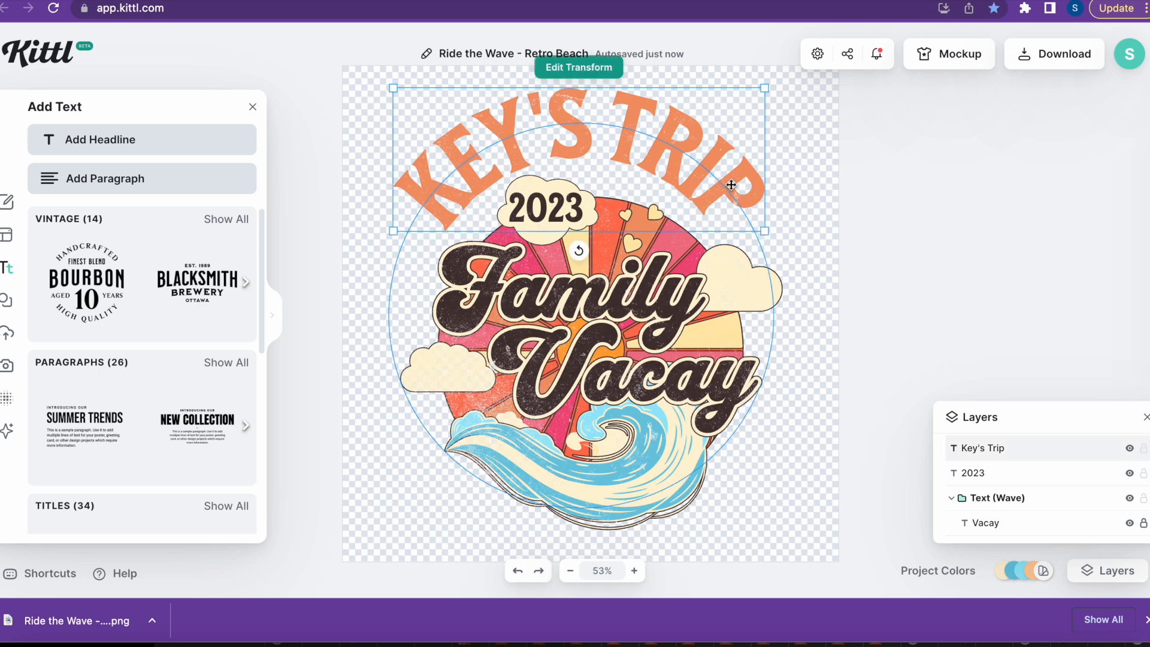
double_click(685, 164)
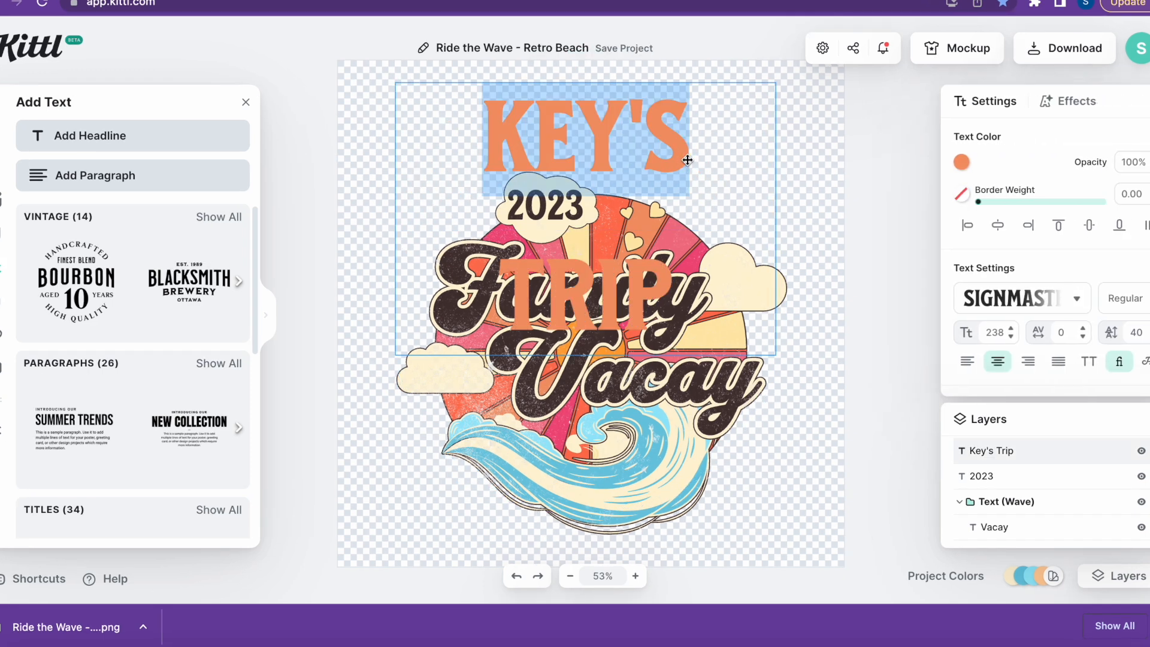
click(1078, 302)
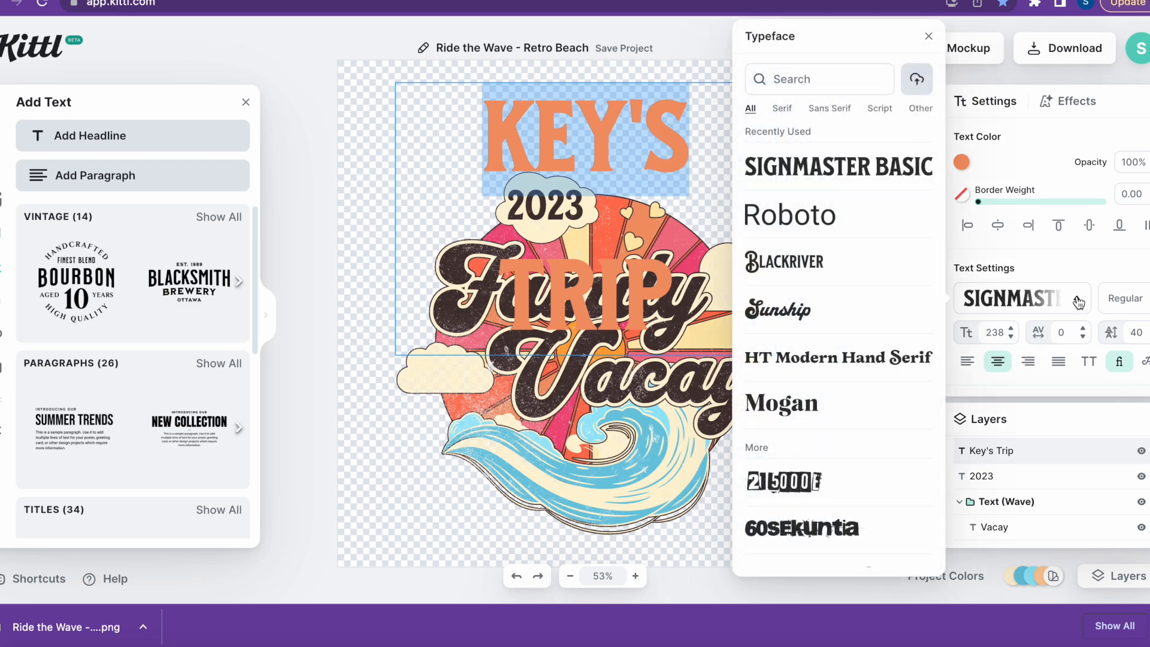
click(901, 267)
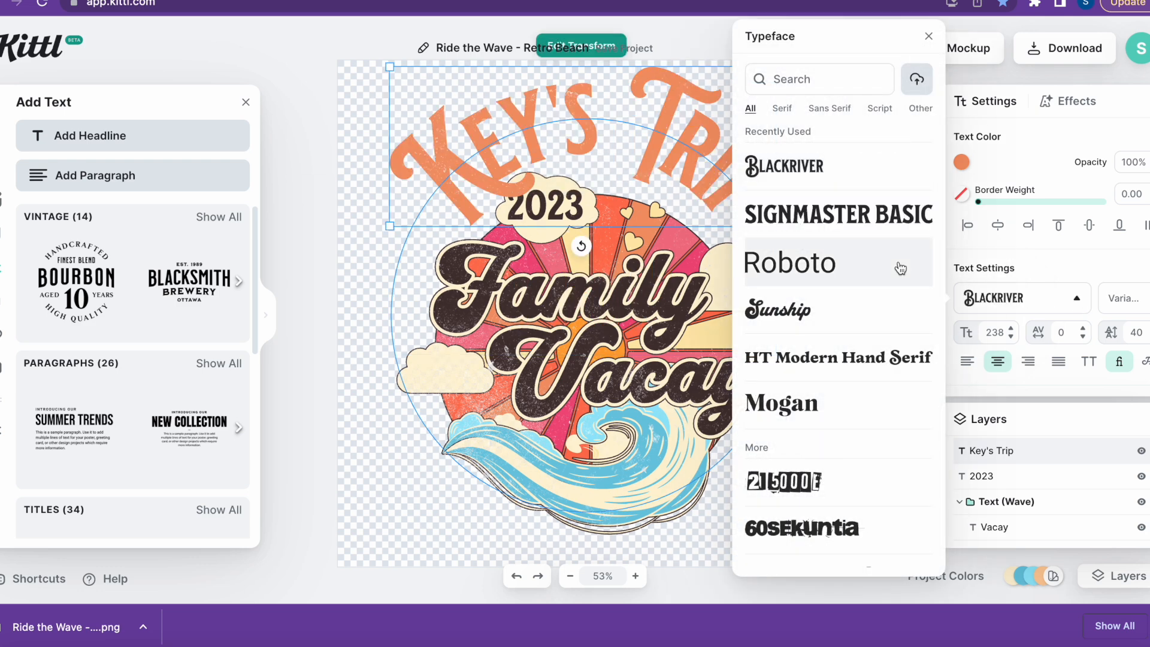
click(875, 319)
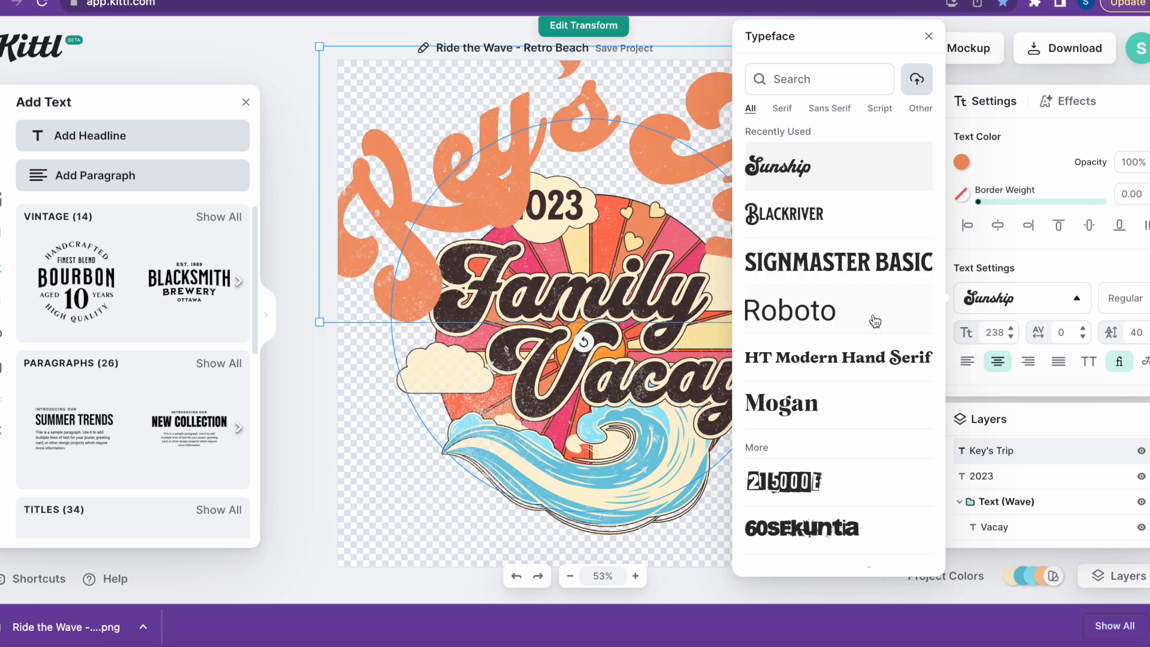
click(866, 358)
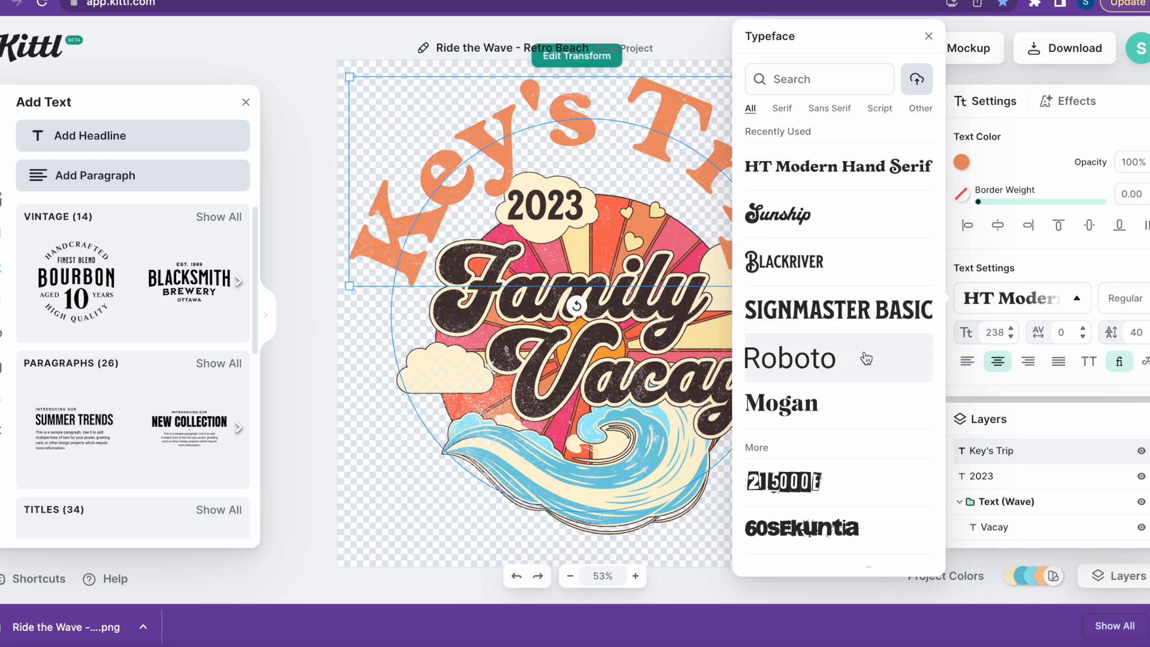
Step: Search the typefaces for "seventies" and "vintage", and try Mogan on the "Key's Trip" text
scroll(851, 383, down, 6)
scroll(850, 448, down, 12)
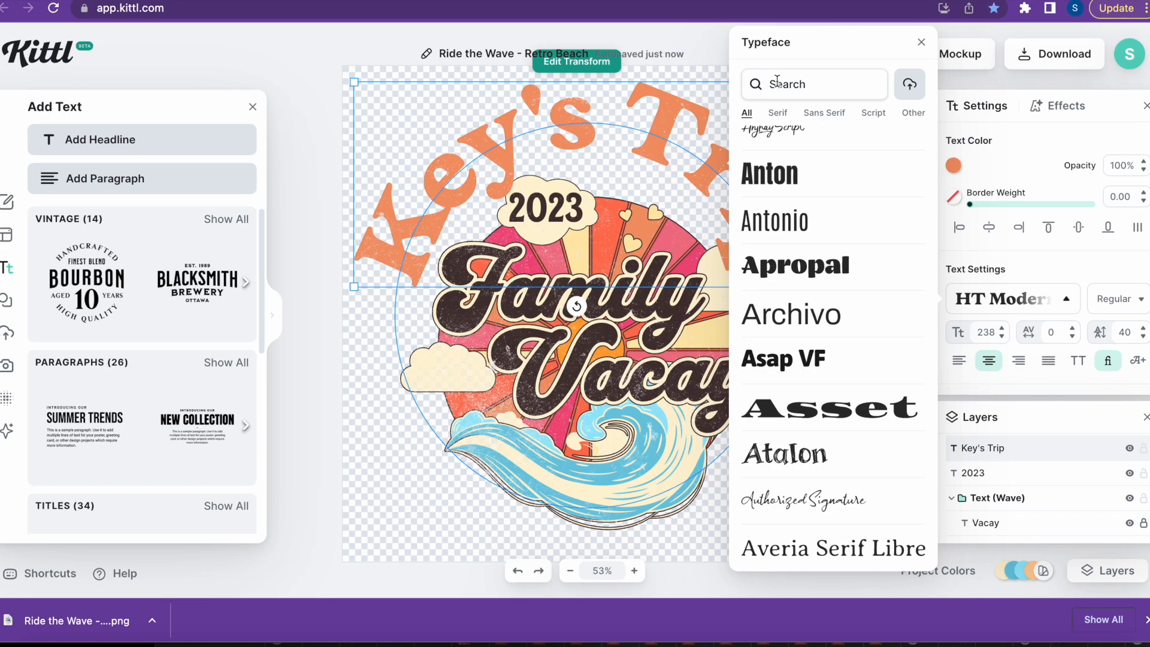
click(777, 83)
text(seventies)
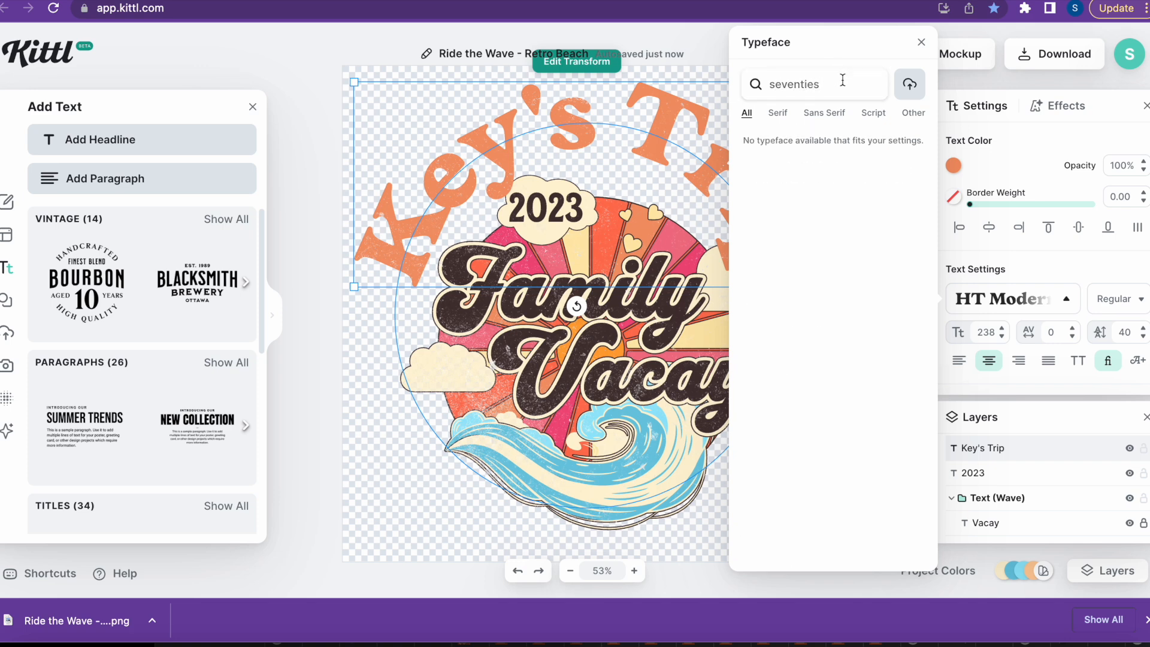
drag(842, 84, 747, 86)
text(vintage)
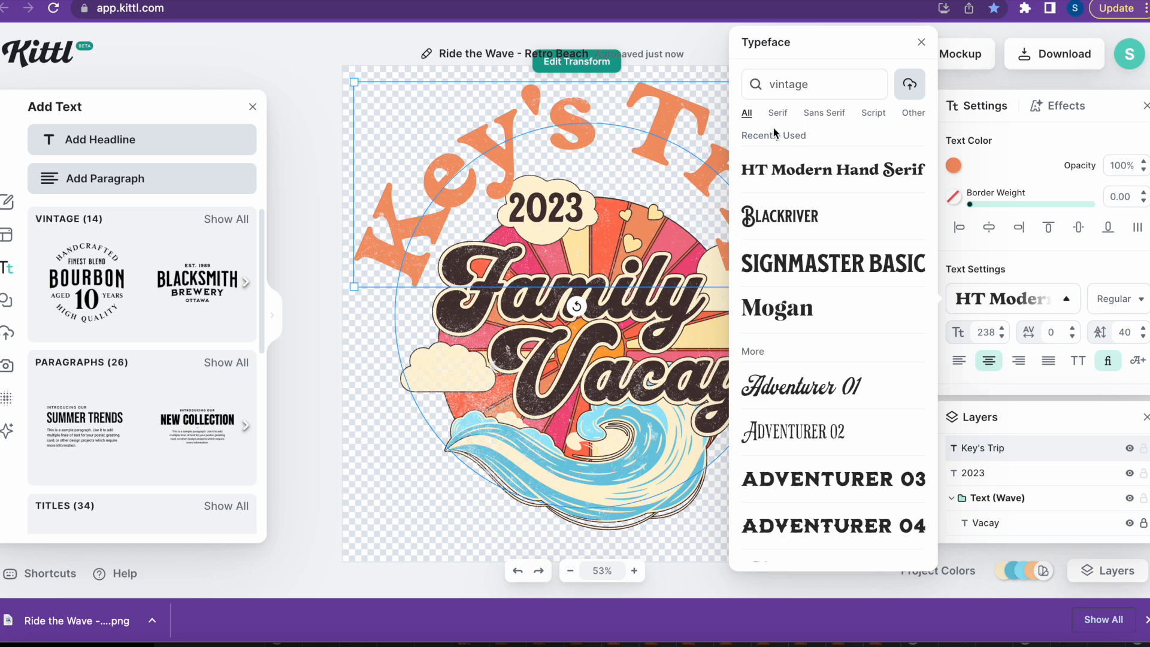
scroll(831, 217, down, 1)
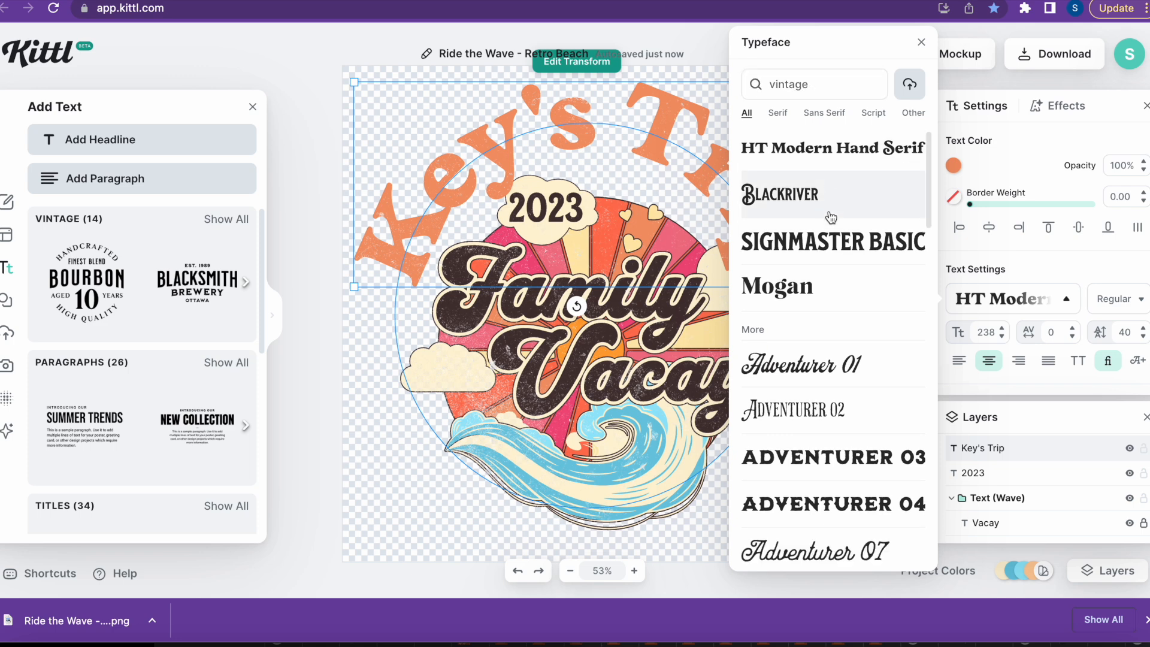
scroll(831, 217, down, 1)
click(826, 251)
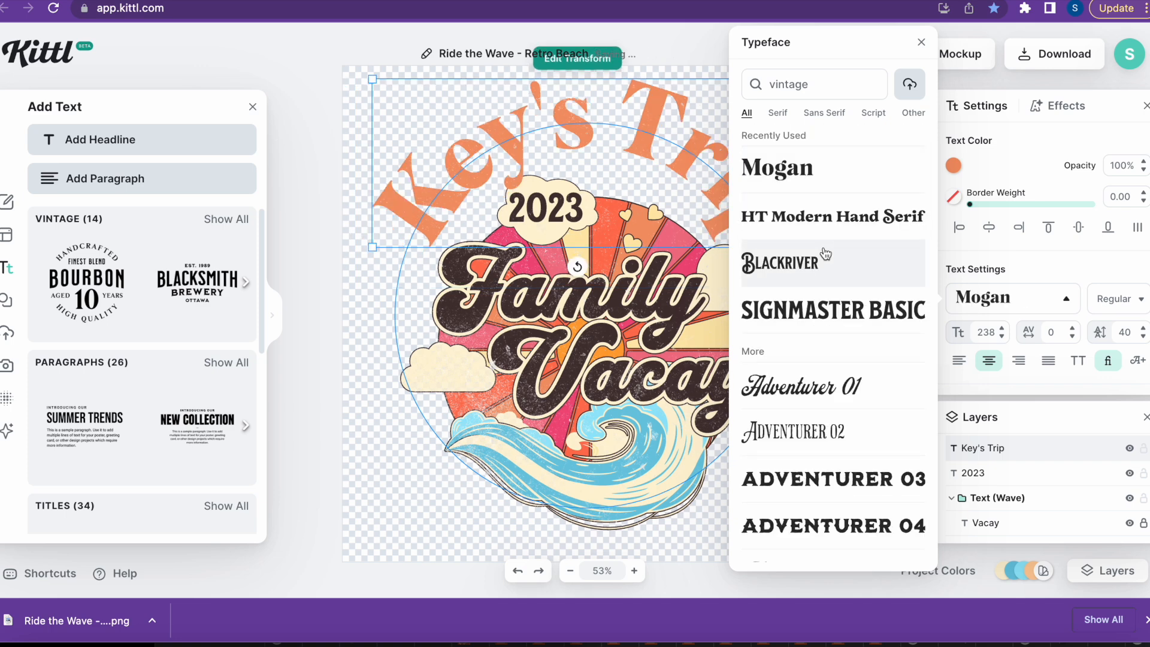
Step: Set the "Key's Trip" text back to the Signmaster Basic typeface, close the typeface list and deselect the text
click(828, 290)
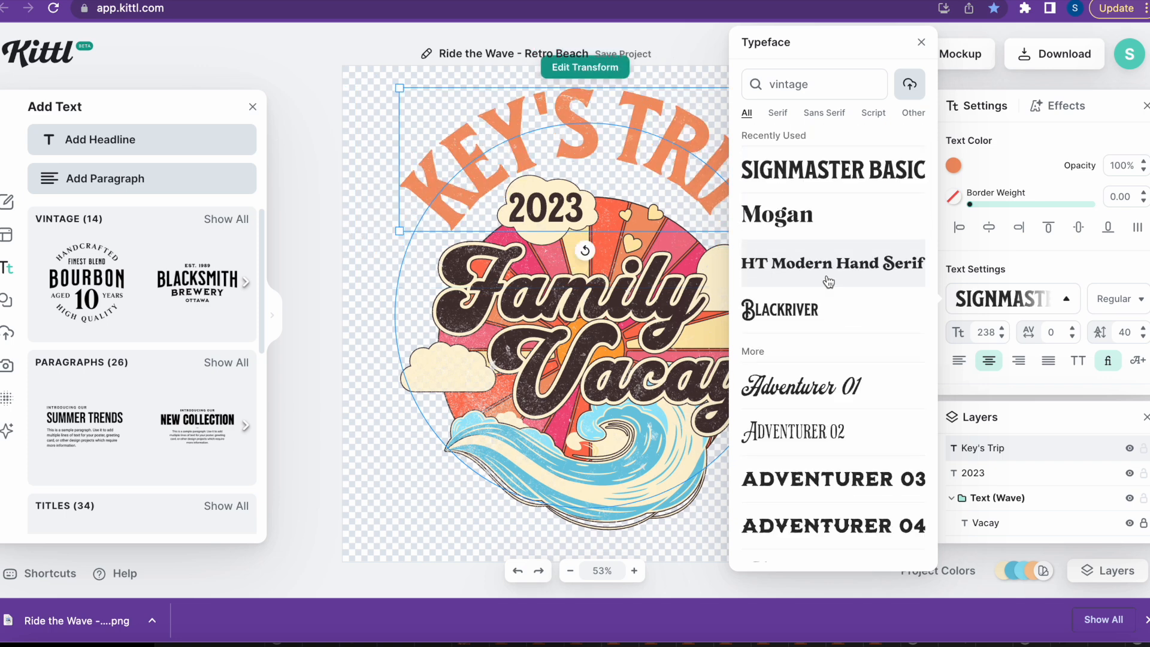
click(920, 45)
click(814, 351)
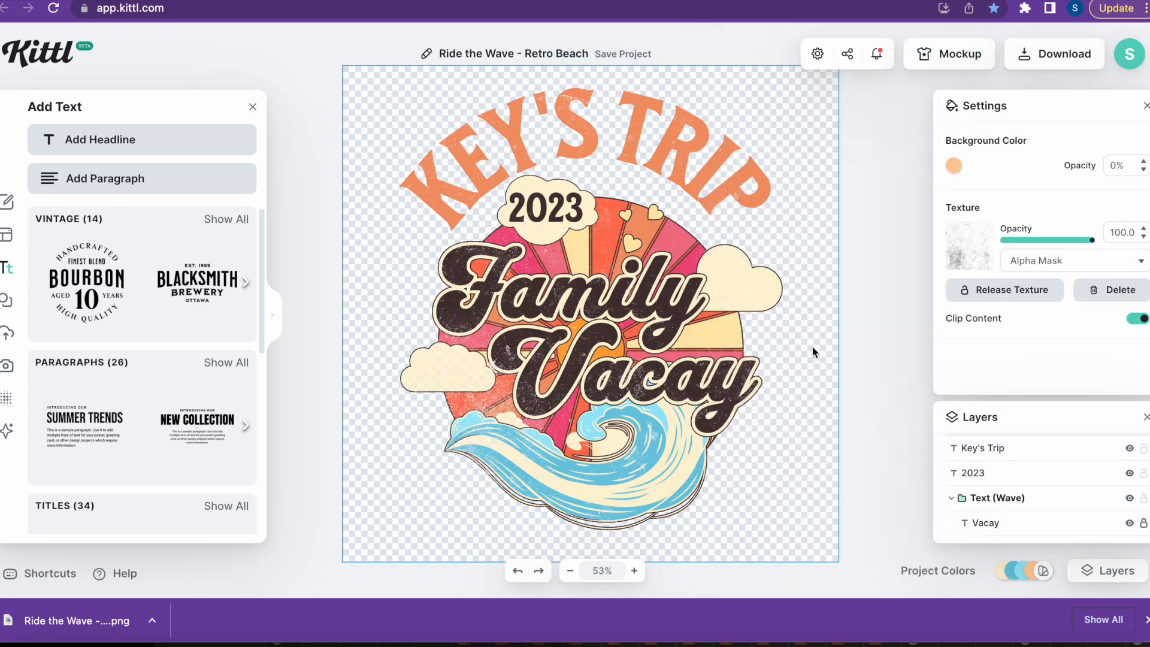